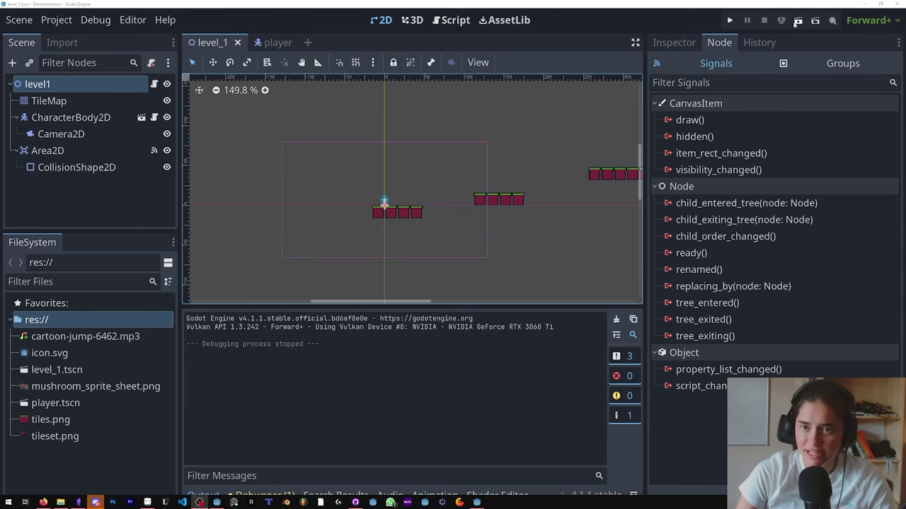
- Test-run the current level scene, move the player right and jump, and stop the run
{"action": "left_click", "coordinate": [797, 21]}
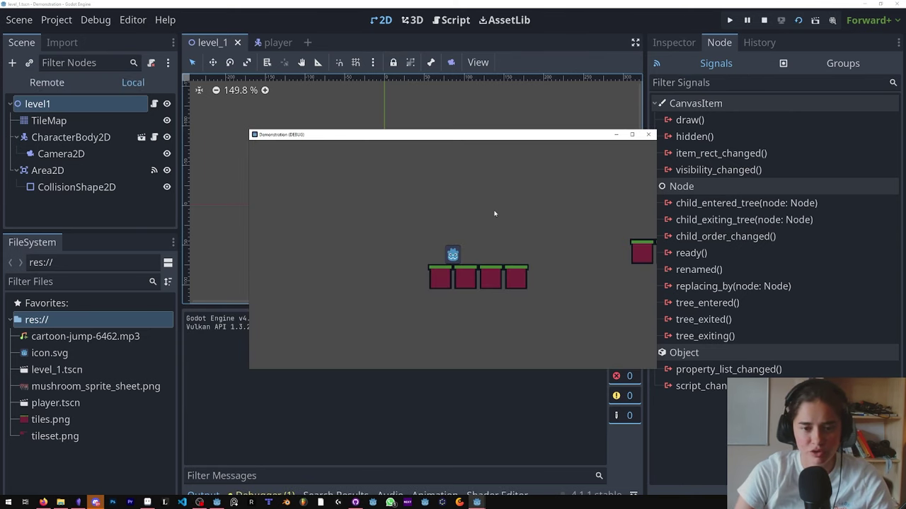
{"action": "key", "text": "Right"}
{"action": "key", "text": "space"}
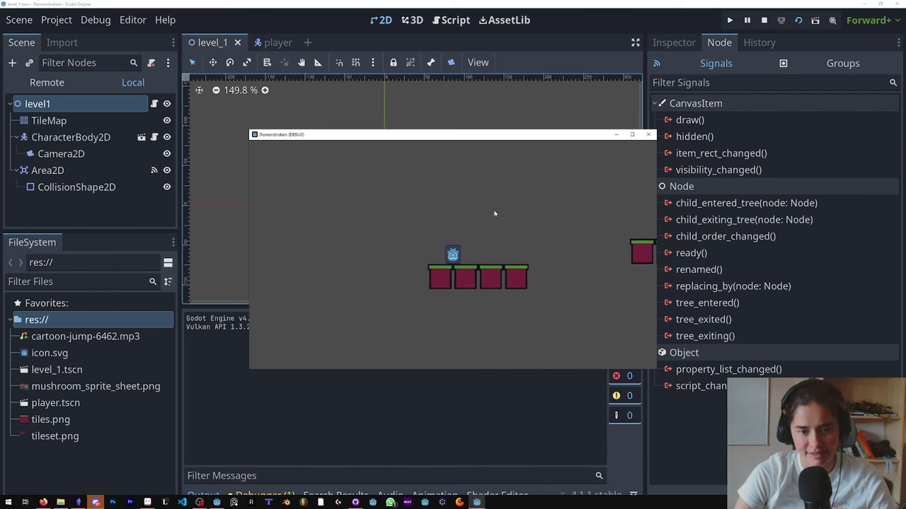
{"action": "key", "text": "F8"}
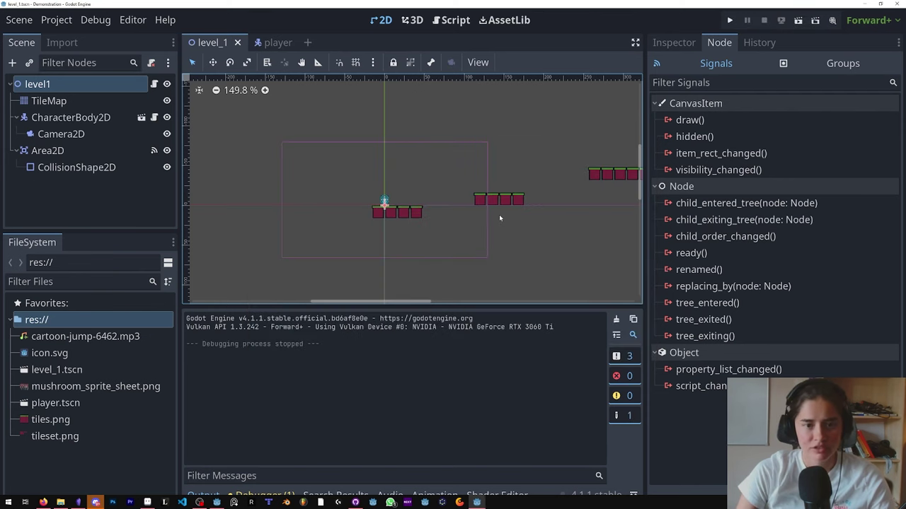
- Enable Visible Collision Shapes and test-run the level scene while moving the player right, ending the run by closing the game window
{"action": "left_click", "coordinate": [99, 20]}
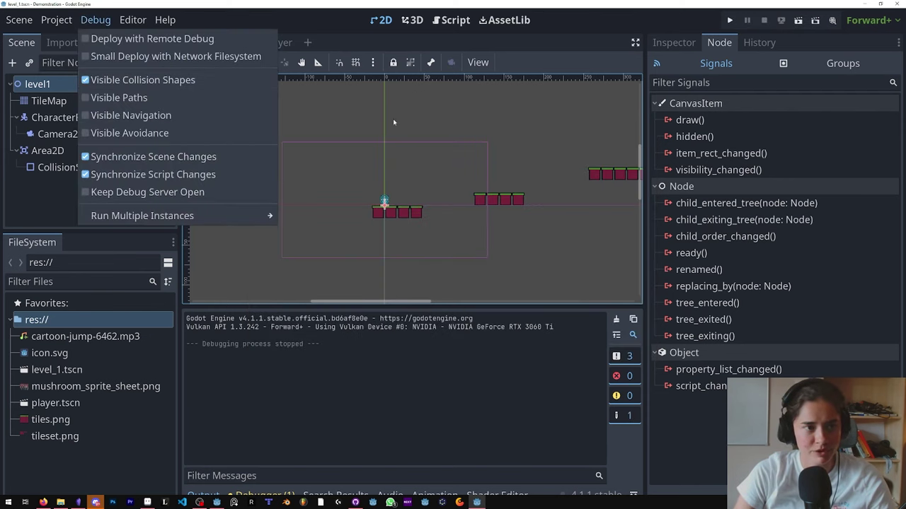
{"action": "left_click", "coordinate": [118, 80]}
{"action": "left_click", "coordinate": [796, 22]}
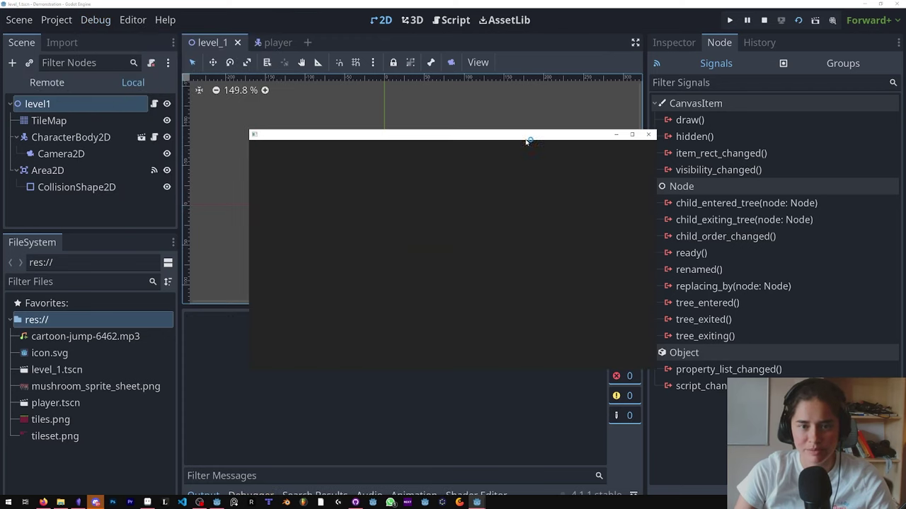
{"action": "key", "text": "Right"}
{"action": "left_click", "coordinate": [648, 135]}
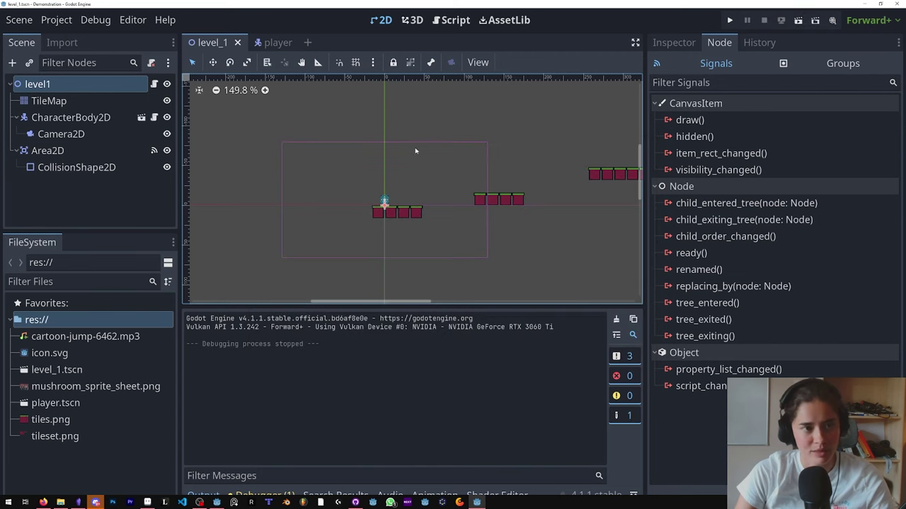
- Collapse the CharacterBody2D and Area2D branches and add a RigidBody2D node as a child of level1
{"action": "left_click", "coordinate": [19, 119]}
{"action": "left_click", "coordinate": [19, 134]}
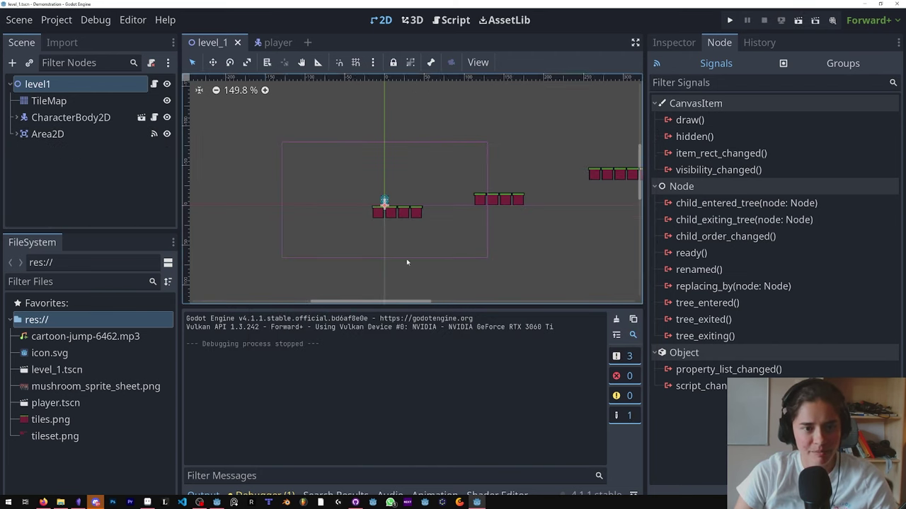
{"action": "scroll", "coordinate": [409, 258], "scroll_direction": "down", "scroll_amount": 2}
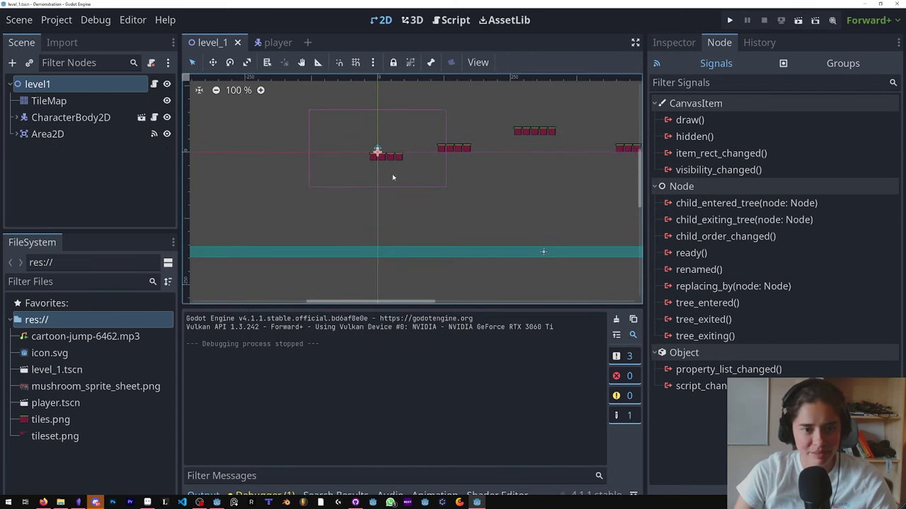
{"action": "right_click", "coordinate": [50, 87]}
{"action": "left_click", "coordinate": [91, 117]}
{"action": "type", "text": "rig"}
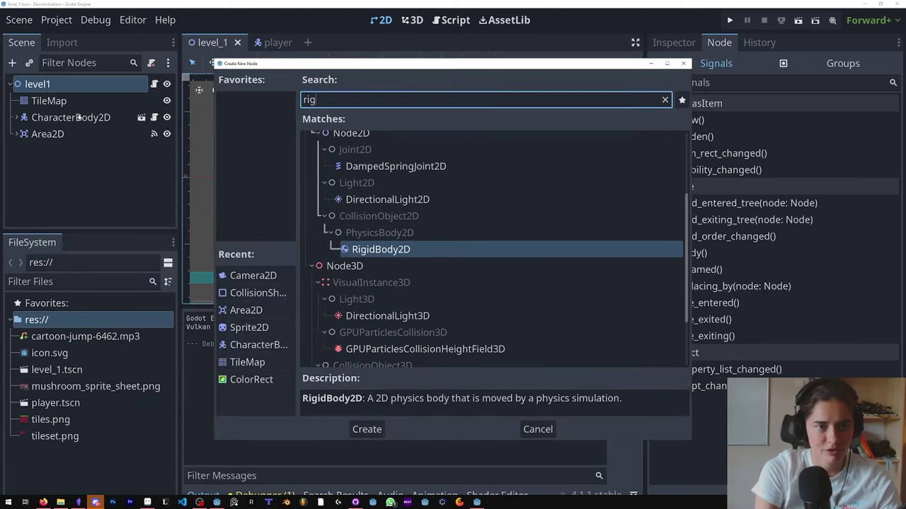
{"action": "key", "text": "Return"}
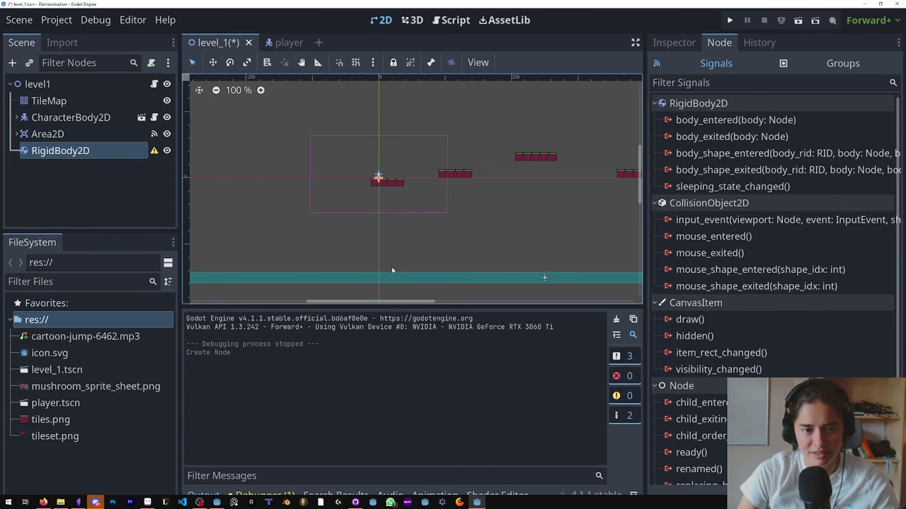
- Add a CollisionShape2D child to the RigidBody2D and assign it a new CircleShape2D
{"action": "right_click", "coordinate": [120, 153]}
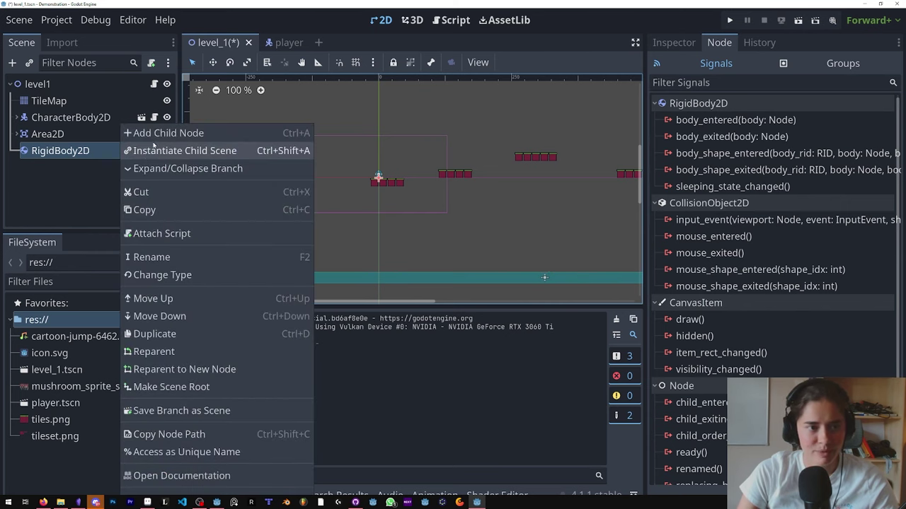
{"action": "left_click", "coordinate": [157, 138]}
{"action": "type", "text": "coll"}
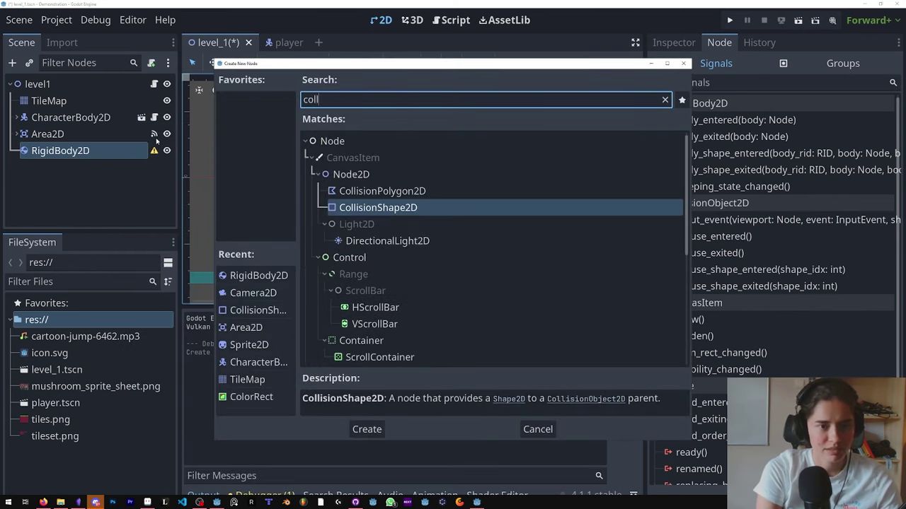
{"action": "key", "text": "Return"}
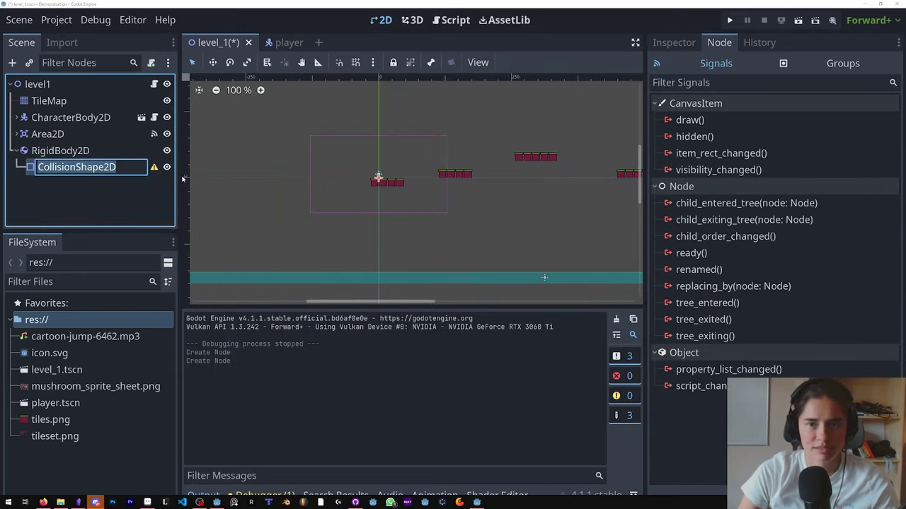
{"action": "left_click", "coordinate": [672, 44]}
{"action": "left_click", "coordinate": [828, 134]}
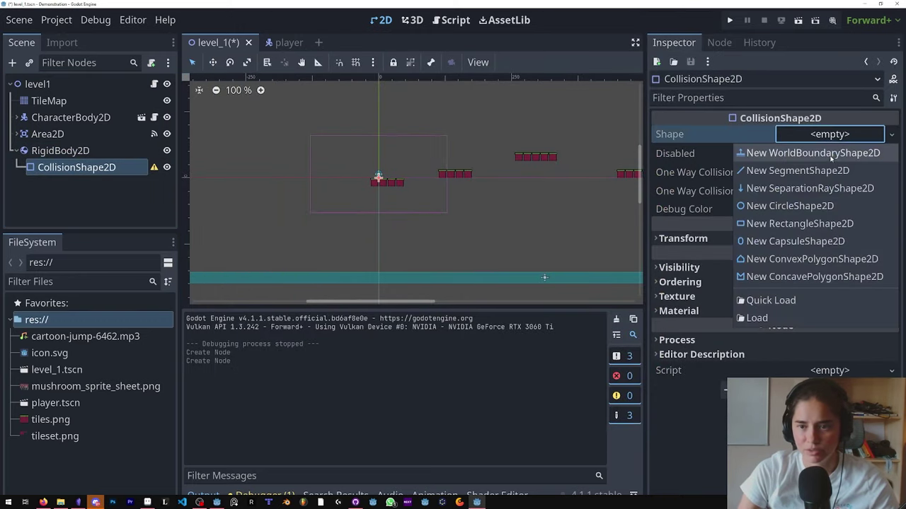
{"action": "left_click", "coordinate": [788, 204]}
- Move the RigidBody2D off the player's starting point to (-85, -2), beside the first platform
{"action": "scroll", "coordinate": [283, 161], "scroll_direction": "up", "scroll_amount": 8}
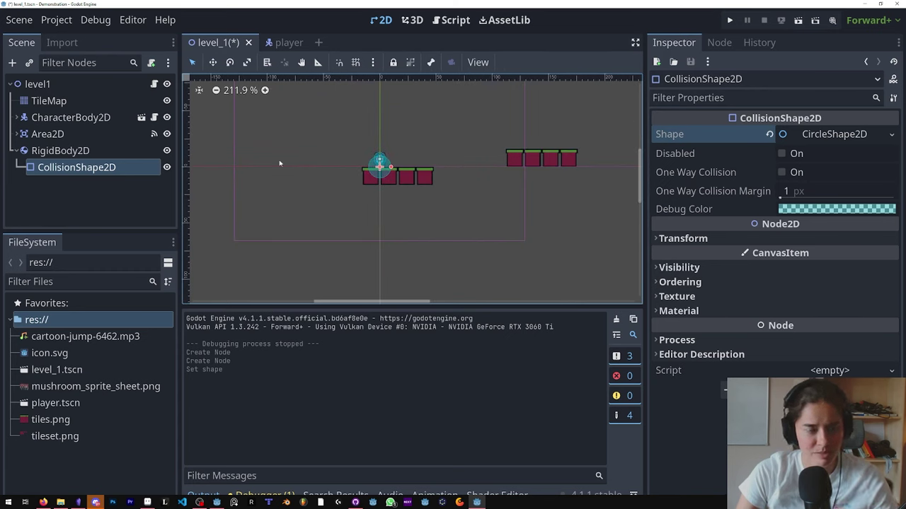
{"action": "left_click", "coordinate": [86, 154]}
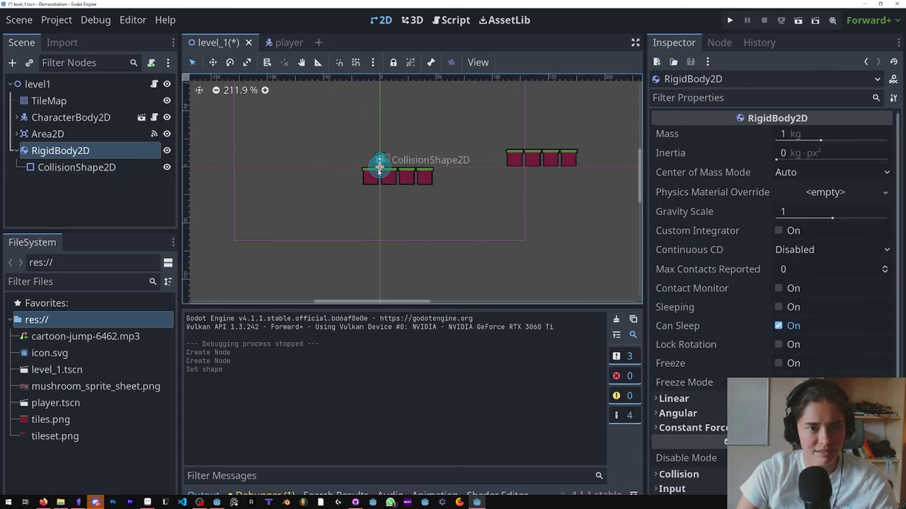
{"action": "left_click_drag", "start_coordinate": [380, 162], "coordinate": [284, 165]}
- Try moving the CollisionShape2D away from its RigidBody2D parent, and undo the changes made to both nodes
{"action": "left_click", "coordinate": [73, 168]}
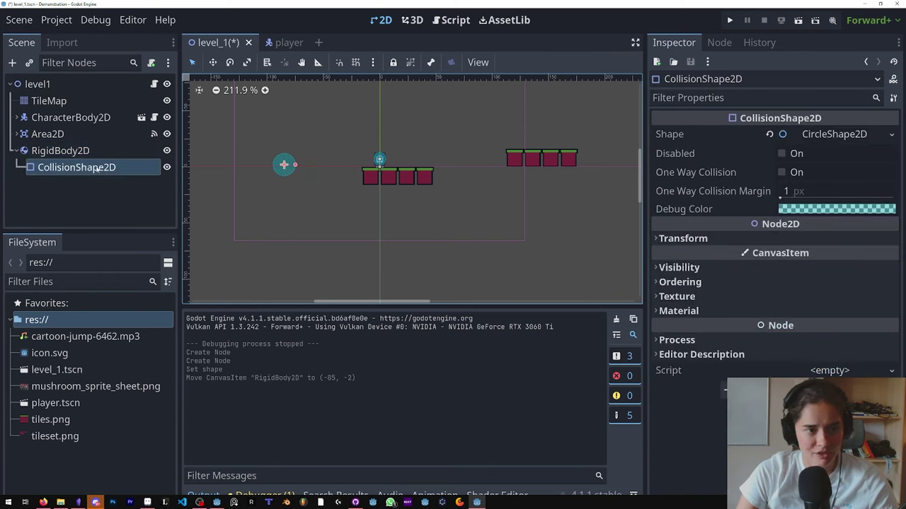
{"action": "left_click_drag", "start_coordinate": [284, 165], "coordinate": [329, 225]}
{"action": "left_click", "coordinate": [78, 149]}
{"action": "key", "text": "ctrl+z"}
{"action": "key", "text": "ctrl+x"}
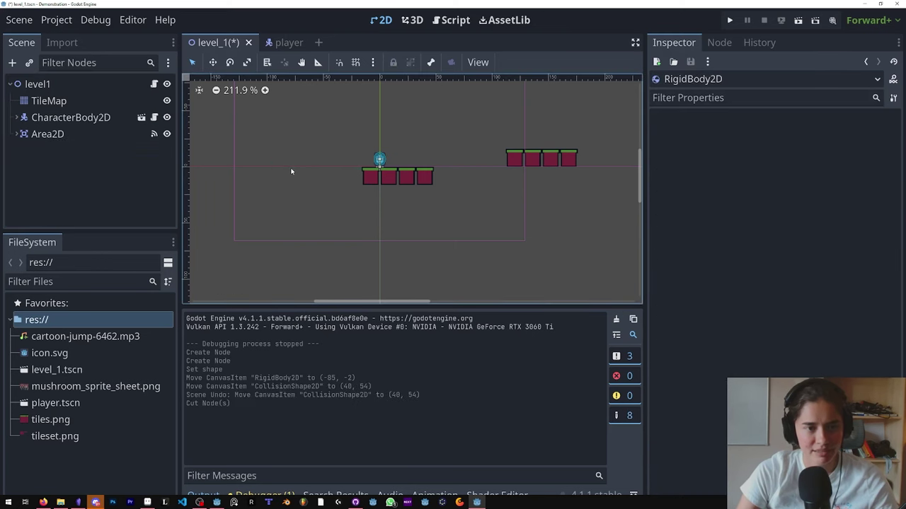
{"action": "key", "text": "ctrl+z"}
- Group the RigidBody2D with its child so they stay together, and move it slightly closer to the first platform
{"action": "left_click", "coordinate": [75, 150]}
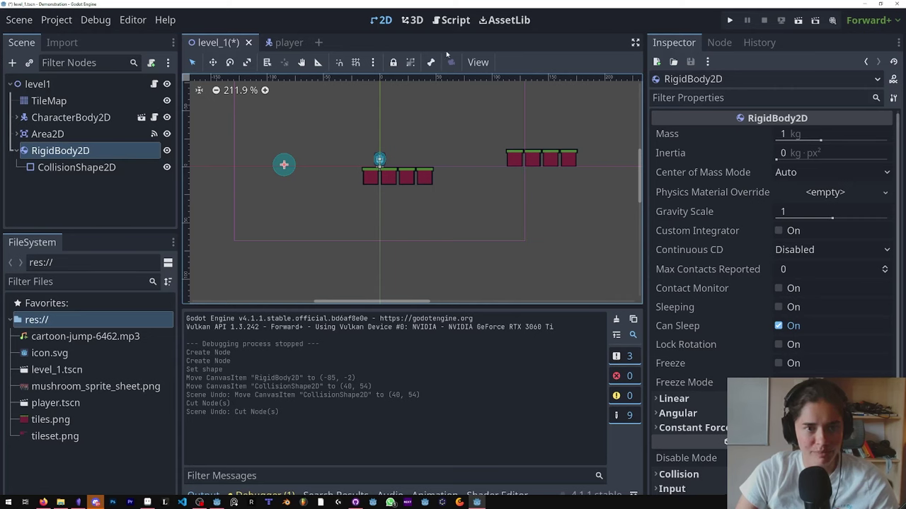
{"action": "left_click", "coordinate": [410, 63]}
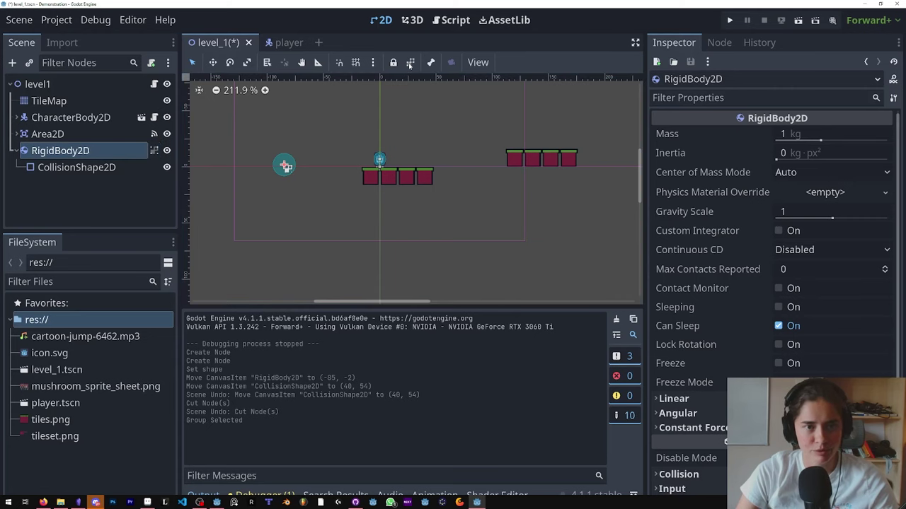
{"action": "left_click", "coordinate": [286, 165]}
{"action": "left_click_drag", "start_coordinate": [285, 165], "coordinate": [309, 162]}
- Test-run the level with the rigid body in it, move the player both ways and jump, and close the game window
{"action": "left_click", "coordinate": [798, 21]}
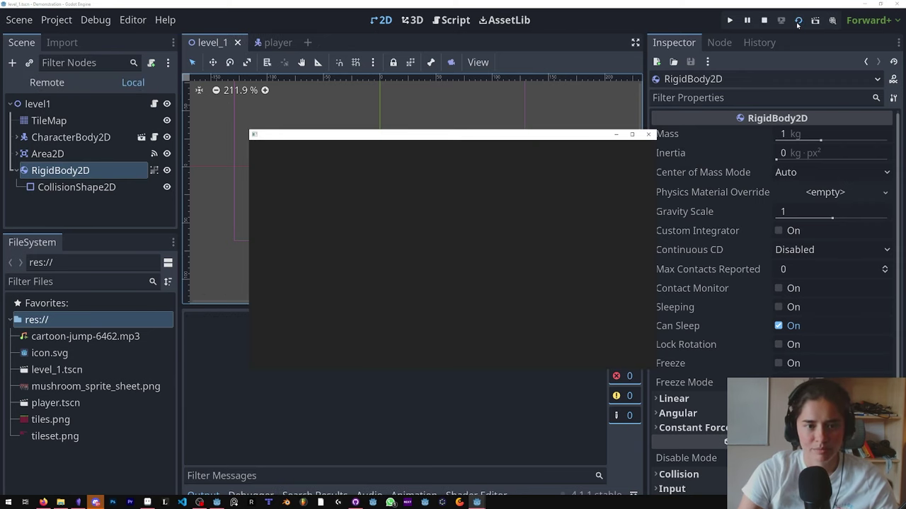
{"action": "key", "text": "Left"}
{"action": "key", "text": "Right"}
{"action": "key", "text": "space"}
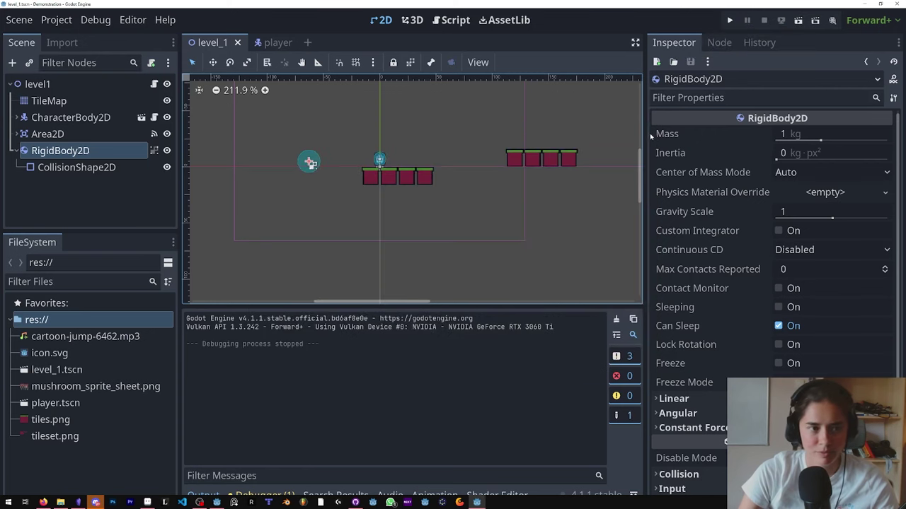
{"action": "left_click", "coordinate": [648, 134]}
- Collapse the RigidBody2D branch and add the CharacterBody2D to a new group named Player
{"action": "left_click", "coordinate": [15, 151]}
{"action": "left_click", "coordinate": [35, 118]}
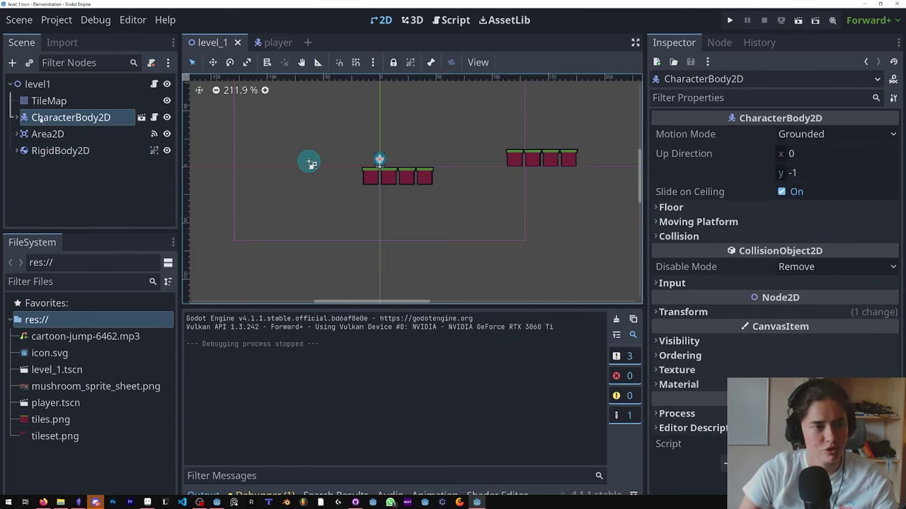
{"action": "left_click", "coordinate": [78, 121]}
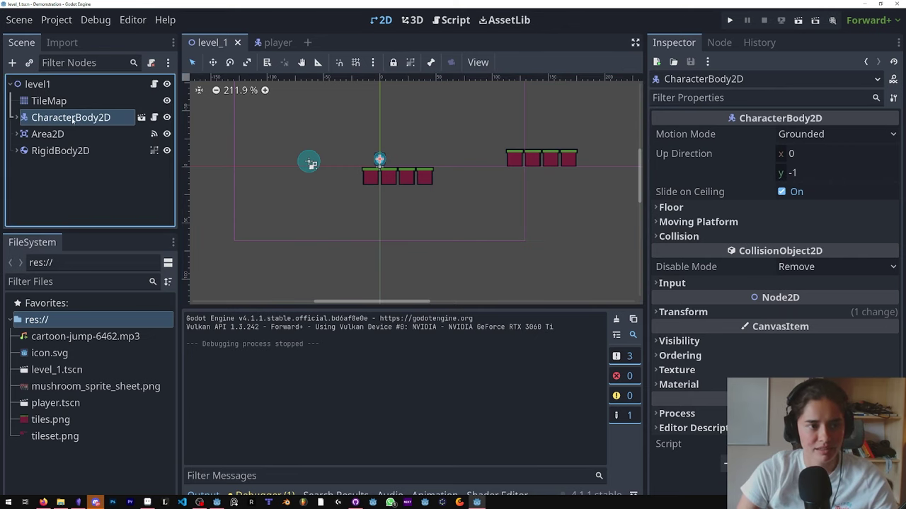
{"action": "left_click", "coordinate": [721, 43]}
{"action": "left_click", "coordinate": [675, 43]}
{"action": "left_click", "coordinate": [719, 43]}
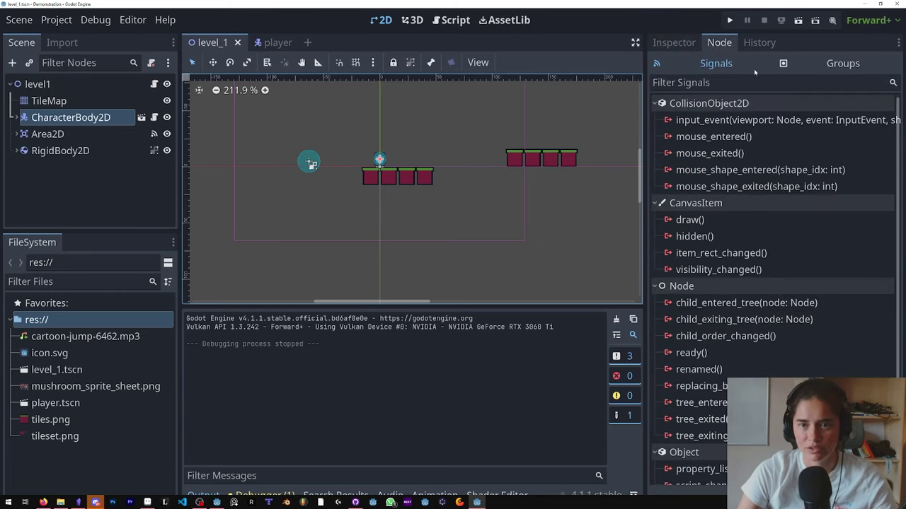
{"action": "left_click", "coordinate": [841, 64]}
{"action": "left_click", "coordinate": [752, 102]}
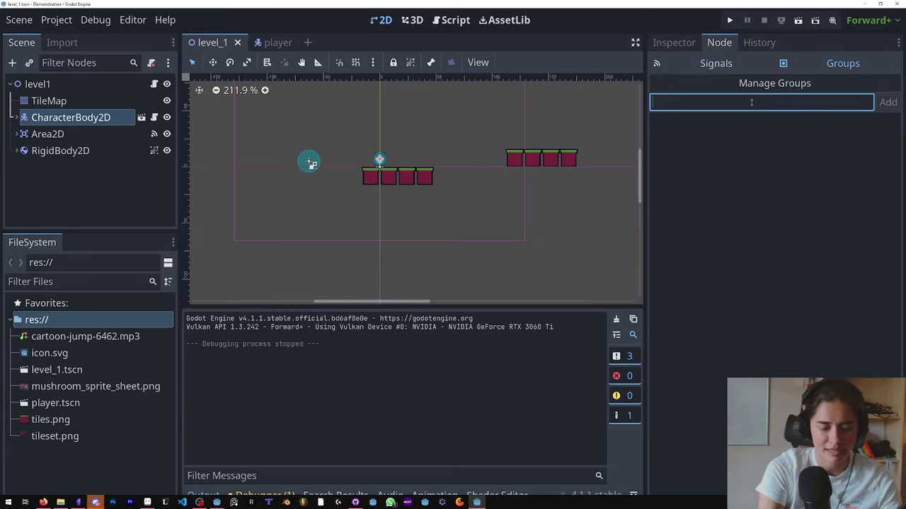
{"action": "type", "text": "Player"}
{"action": "key", "text": "Return"}
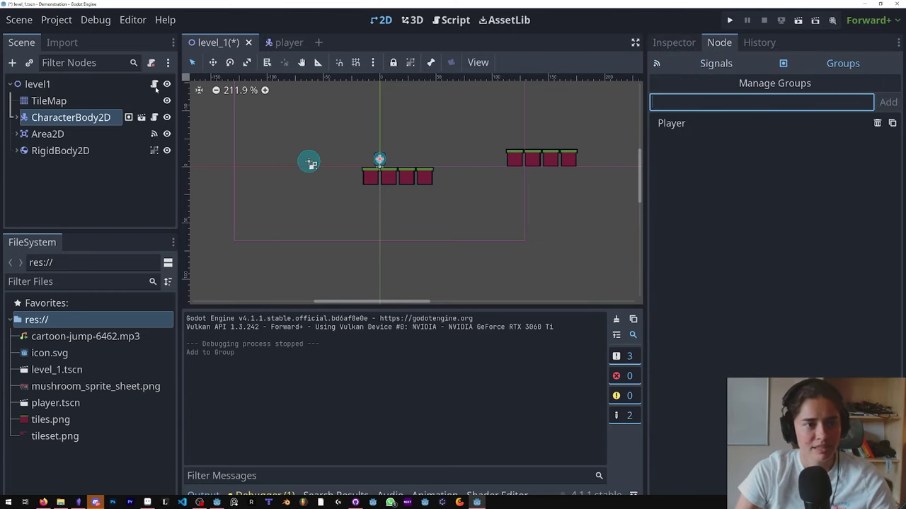
- In the level script's _on_area_2d_body_entered function, put the scene change under the condition if body.is_in_group("Player"):
{"action": "left_click", "coordinate": [154, 85]}
{"action": "left_click", "coordinate": [494, 140]}
{"action": "key", "text": "Return"}
{"action": "type", "text": "if boyd"}
{"action": "key", "text": "BackSpace"}
{"action": "key", "text": "BackSpace"}
{"action": "type", "text": "dy.is_in_"}
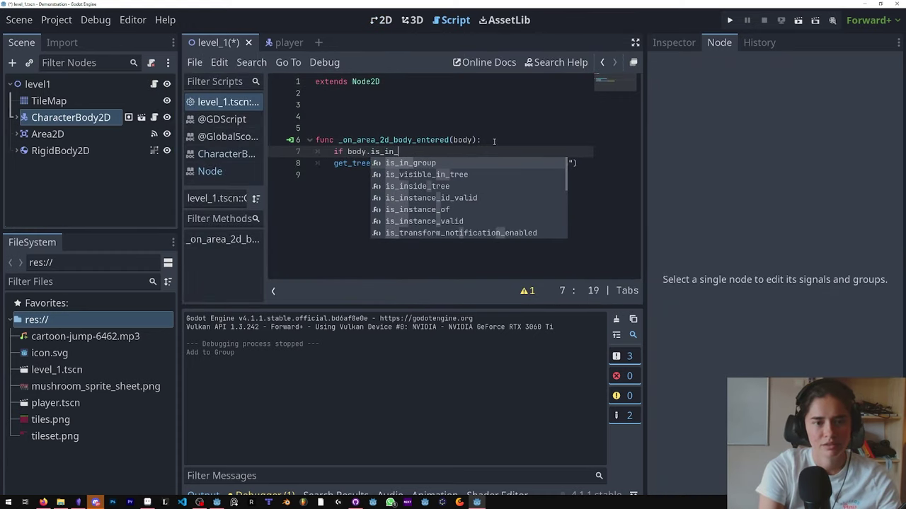
{"action": "key", "text": "Return"}
{"action": "type", "text": "\"Player\"):"}
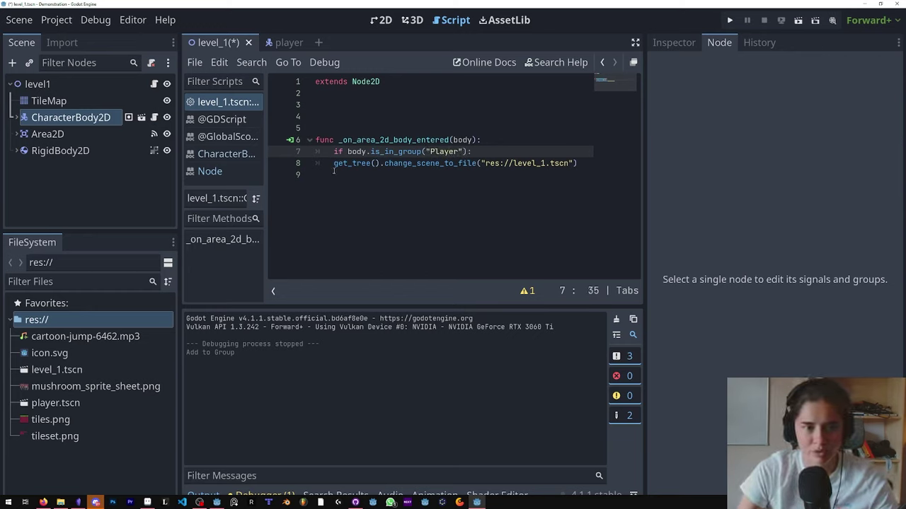
{"action": "left_click", "coordinate": [334, 170]}
{"action": "key", "text": "Tab"}
- Save the level and test-run the game with the group check in place, closing the game window to finish
{"action": "key", "text": "ctrl+s"}
{"action": "key", "text": "F5"}
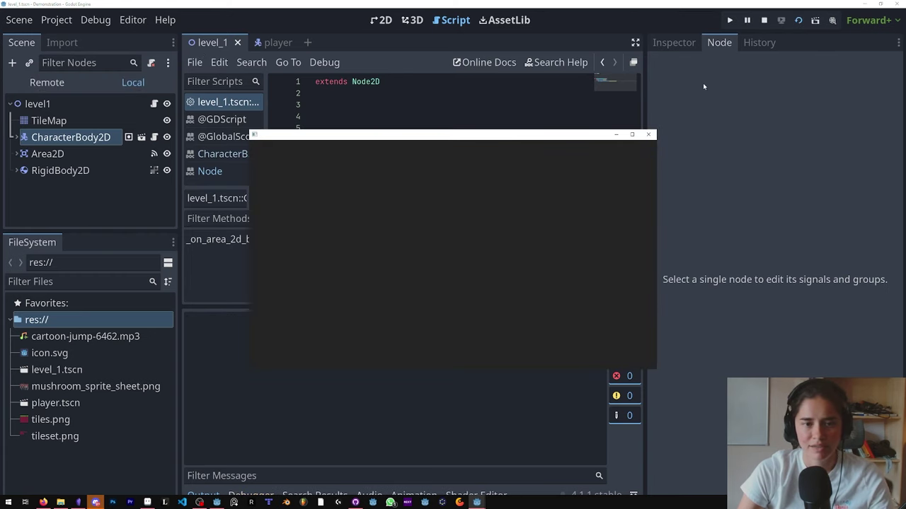
{"action": "left_click", "coordinate": [648, 134]}
- Delete the is_in_group condition line from _on_area_2d_body_entered so the function directly calls the scene change
{"action": "key", "text": "Up"}
{"action": "key", "text": "End"}
{"action": "key", "text": "BackSpace"}
{"action": "key", "text": "BackSpace"}
{"action": "key", "text": "BackSpace"}
{"action": "key", "text": "BackSpace"}
{"action": "key", "text": "BackSpace"}
{"action": "key", "text": "BackSpace"}
{"action": "key", "text": "BackSpace"}
{"action": "key", "text": "BackSpace"}
{"action": "key", "text": "BackSpace"}
{"action": "key", "text": "BackSpace"}
{"action": "key", "text": "BackSpace"}
{"action": "key", "text": "BackSpace"}
{"action": "key", "text": "BackSpace"}
{"action": "key", "text": "BackSpace"}
{"action": "key", "text": "BackSpace"}
{"action": "key", "text": "BackSpace"}
{"action": "key", "text": "BackSpace"}
{"action": "key", "text": "BackSpace"}
{"action": "key", "text": "BackSpace"}
{"action": "key", "text": "BackSpace"}
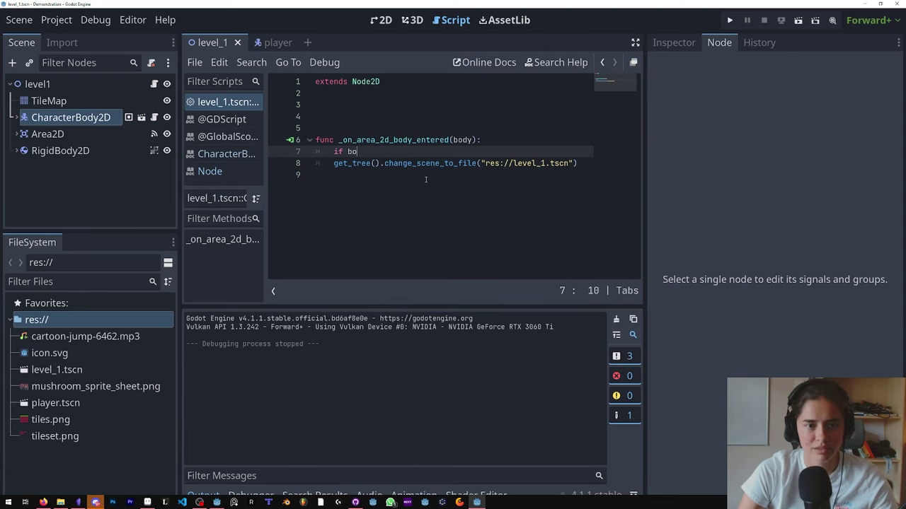
{"action": "key", "text": "BackSpace"}
{"action": "key", "text": "BackSpace"}
{"action": "key", "text": "BackSpace"}
{"action": "key", "text": "BackSpace"}
{"action": "key", "text": "BackSpace"}
{"action": "key", "text": "BackSpace"}
{"action": "key", "text": "BackSpace"}
{"action": "key", "text": "BackSpace"}
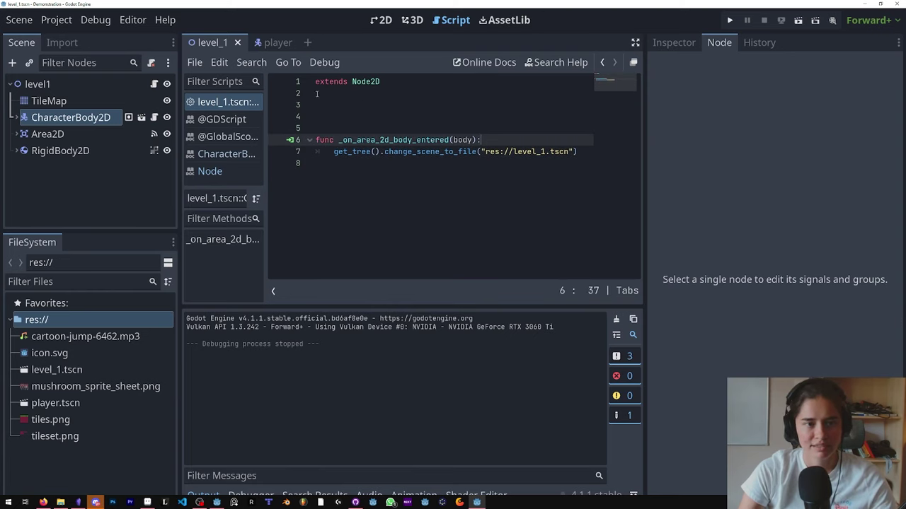
- In the project settings, name 2D physics layer 2 Player
{"action": "left_click", "coordinate": [35, 119]}
{"action": "left_click", "coordinate": [57, 19]}
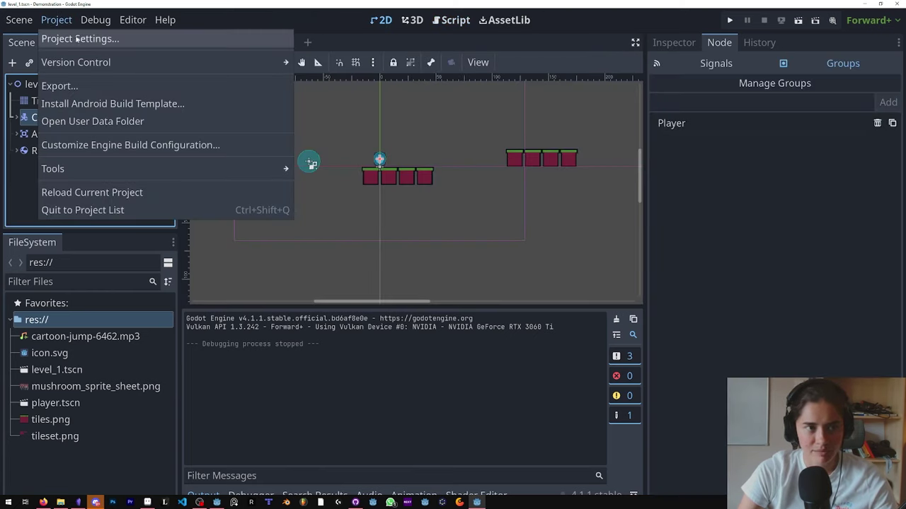
{"action": "left_click", "coordinate": [74, 37]}
{"action": "left_click_drag", "start_coordinate": [278, 208], "coordinate": [276, 372]}
{"action": "left_click", "coordinate": [225, 240]}
{"action": "left_click", "coordinate": [473, 143]}
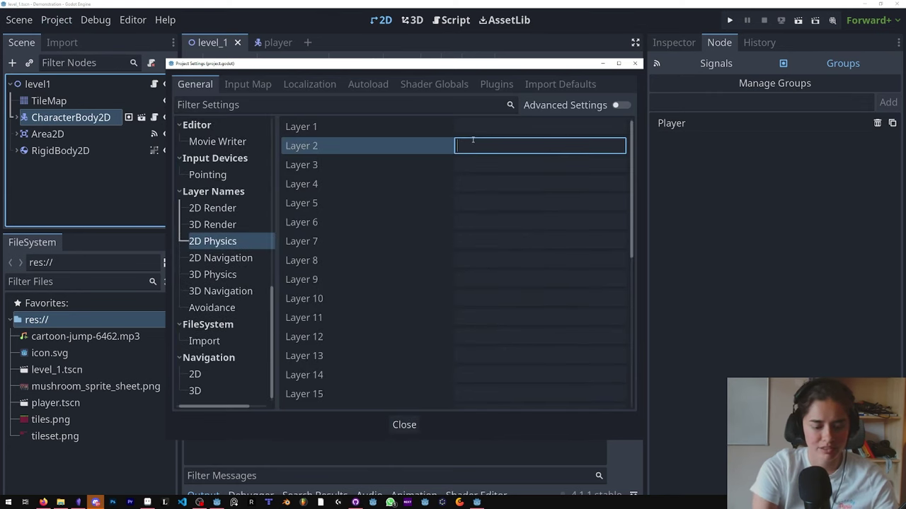
{"action": "type", "text": "P"}
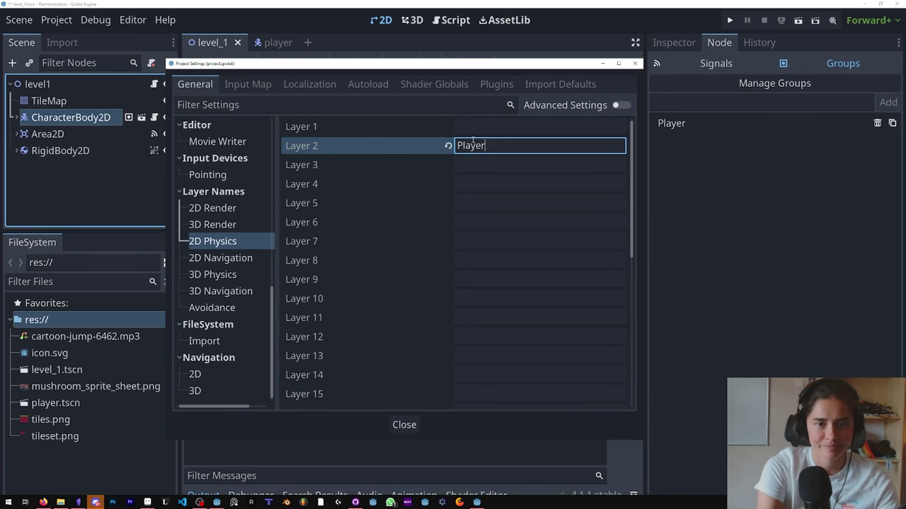
- Finish entering the name Player for 2D physics layer 2 and close the project settings
{"action": "type", "text": "layer"}
{"action": "key", "text": "Return"}
{"action": "key", "text": "Escape"}
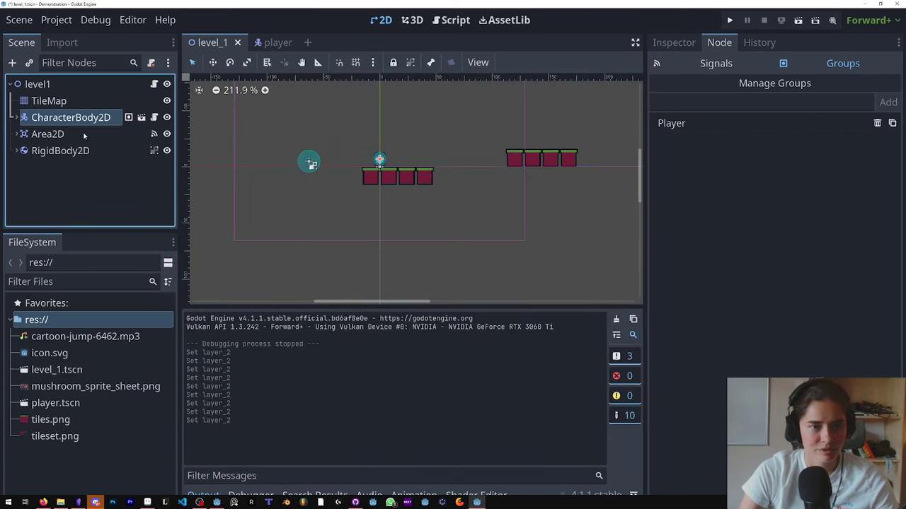
- Set the CharacterBody2D's collision layer to the Player layer (2) only, removing it from layer 1
{"action": "left_click", "coordinate": [673, 43]}
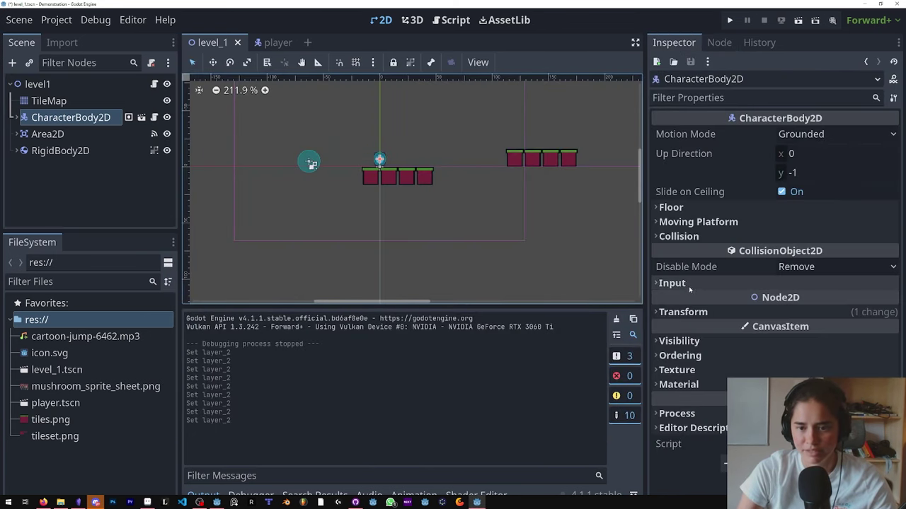
{"action": "left_click", "coordinate": [700, 237]}
{"action": "left_click", "coordinate": [886, 298]}
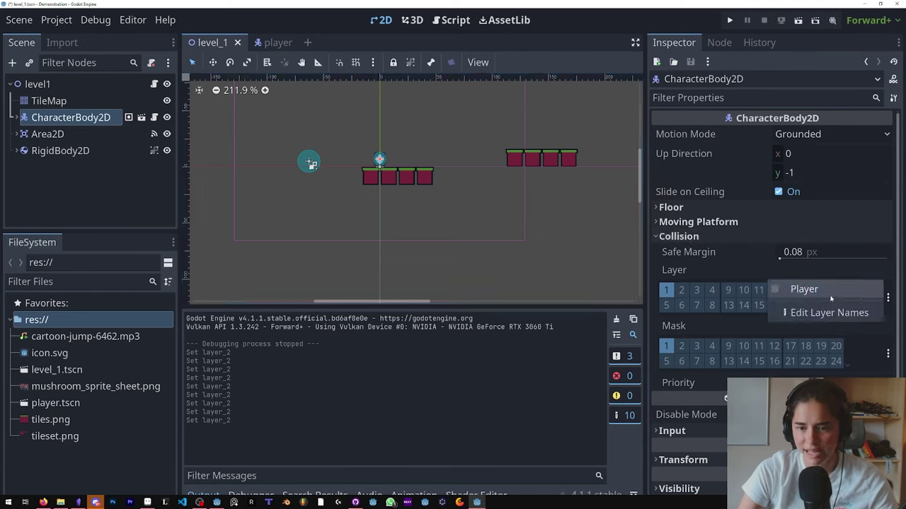
{"action": "left_click", "coordinate": [823, 295]}
{"action": "left_click", "coordinate": [667, 289]}
{"action": "left_click", "coordinate": [666, 289]}
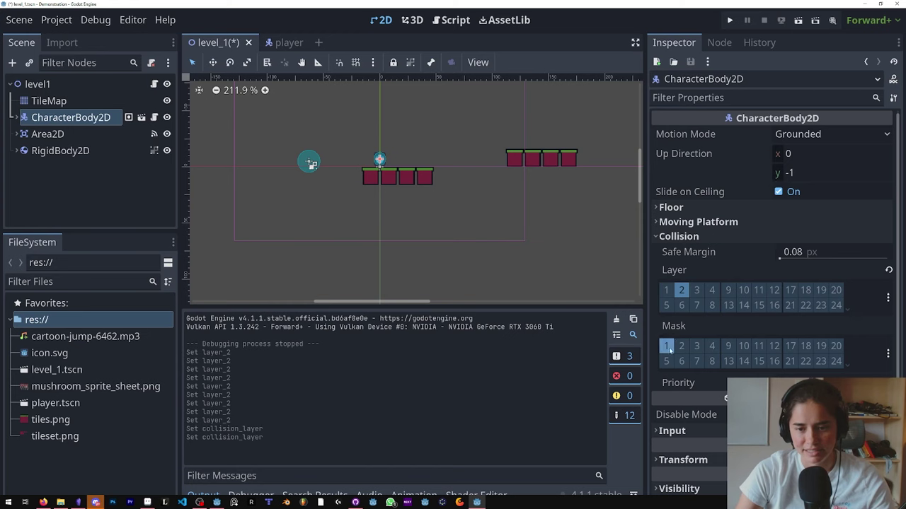
- Set the Area2D's collision mask to the Player layer (2) only, removing layer 1
{"action": "scroll", "coordinate": [380, 160], "scroll_direction": "up", "scroll_amount": 1}
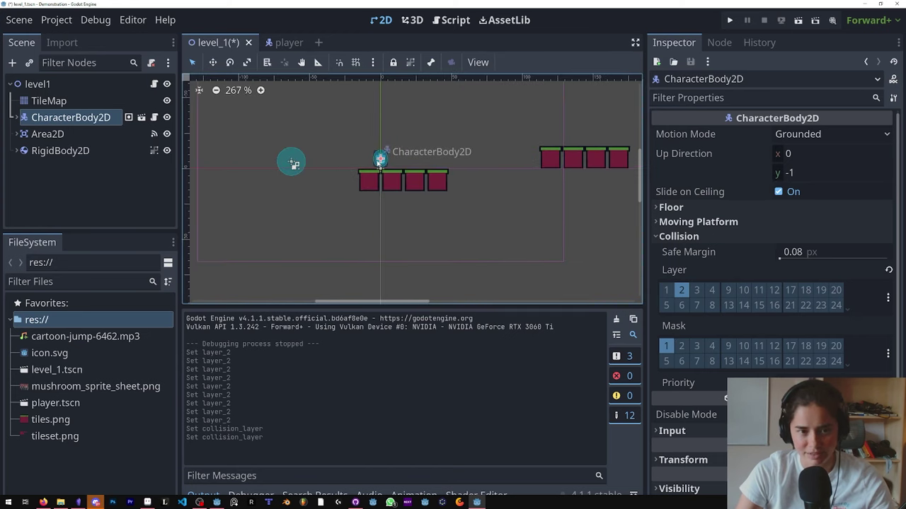
{"action": "left_click", "coordinate": [37, 133]}
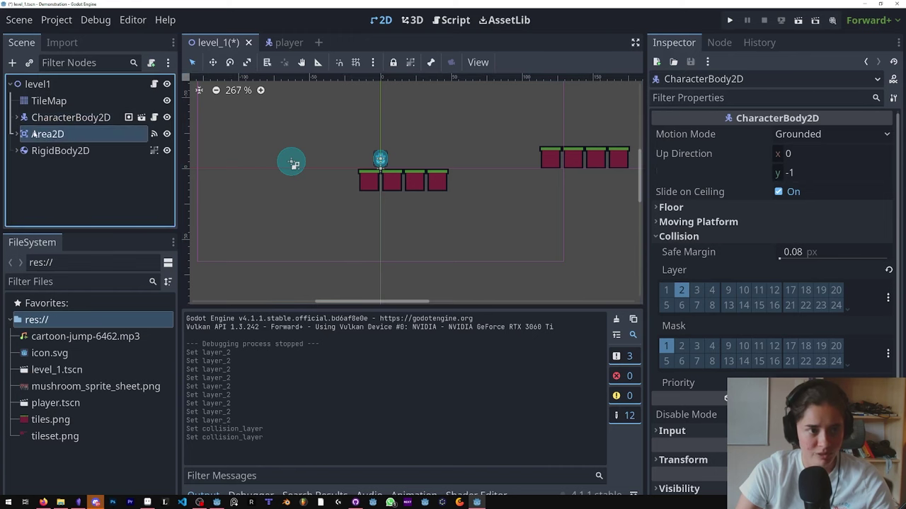
{"action": "left_click", "coordinate": [678, 278]}
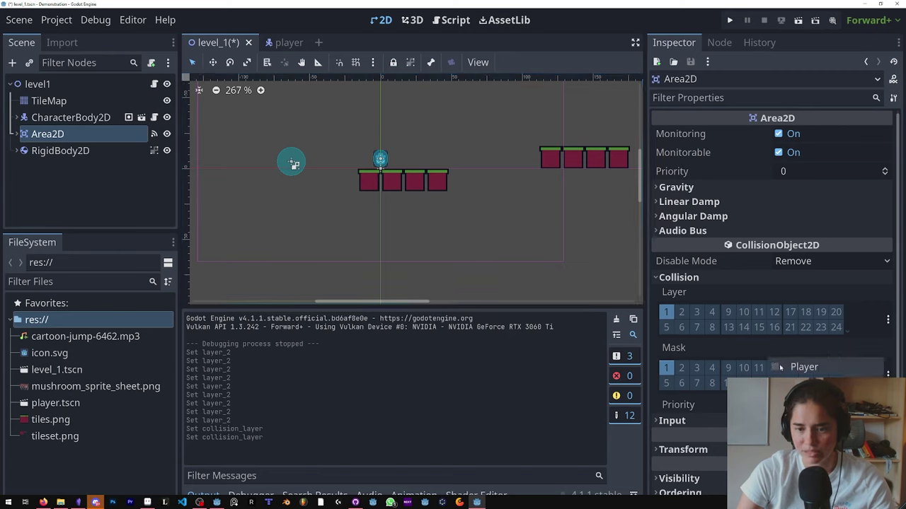
{"action": "left_click", "coordinate": [682, 367]}
{"action": "left_click", "coordinate": [666, 367]}
{"action": "scroll", "coordinate": [481, 252], "scroll_direction": "down", "scroll_amount": 10}
{"action": "middle_click_drag", "start_coordinate": [485, 252], "coordinate": [427, 207]}
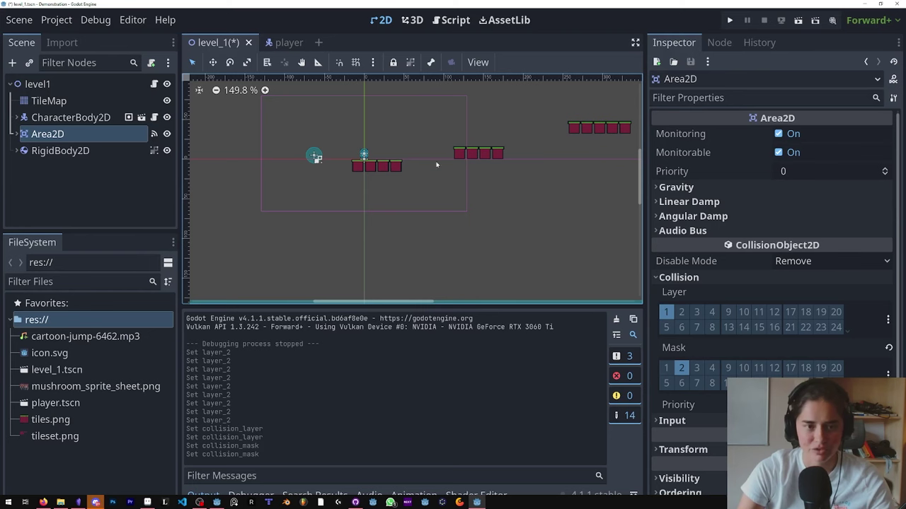
- Check the level script and test-run the game by moving and jumping with the character, closing the game window to finish
{"action": "left_click", "coordinate": [155, 83]}
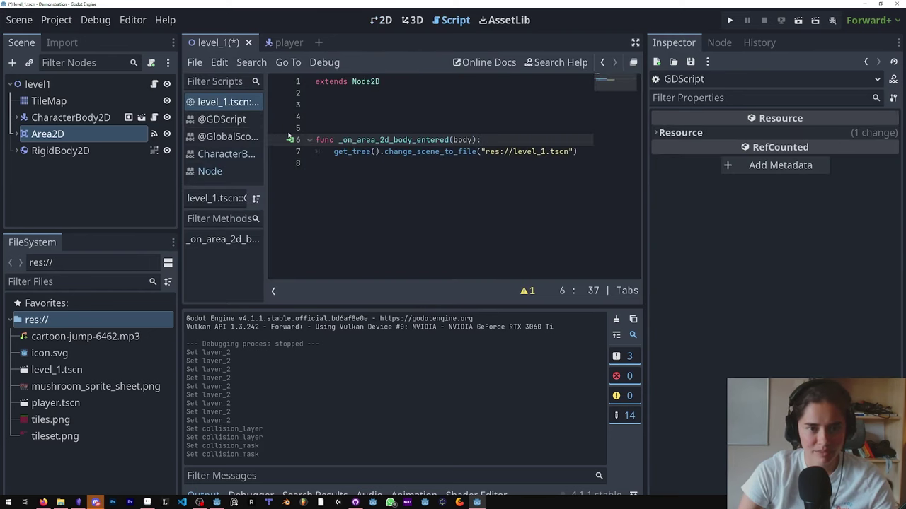
{"action": "left_click", "coordinate": [51, 84]}
{"action": "key", "text": "F5"}
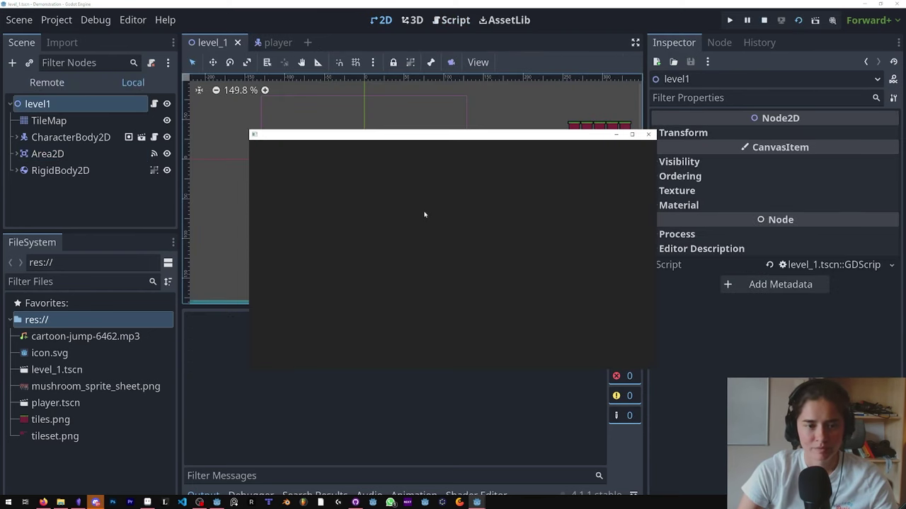
{"action": "key", "text": "Right"}
{"action": "key", "text": "space"}
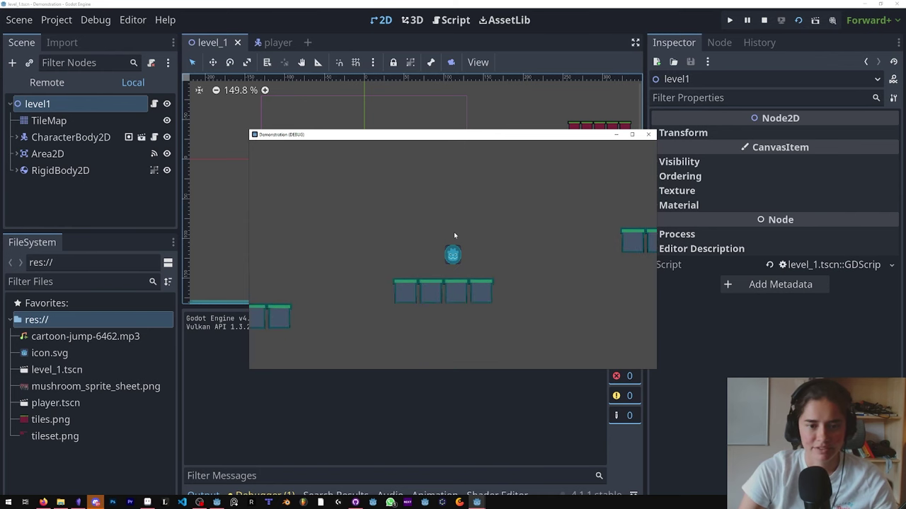
{"action": "left_click", "coordinate": [648, 134]}
- Cut the RigidBody2D node from the level scene
{"action": "left_click", "coordinate": [69, 156]}
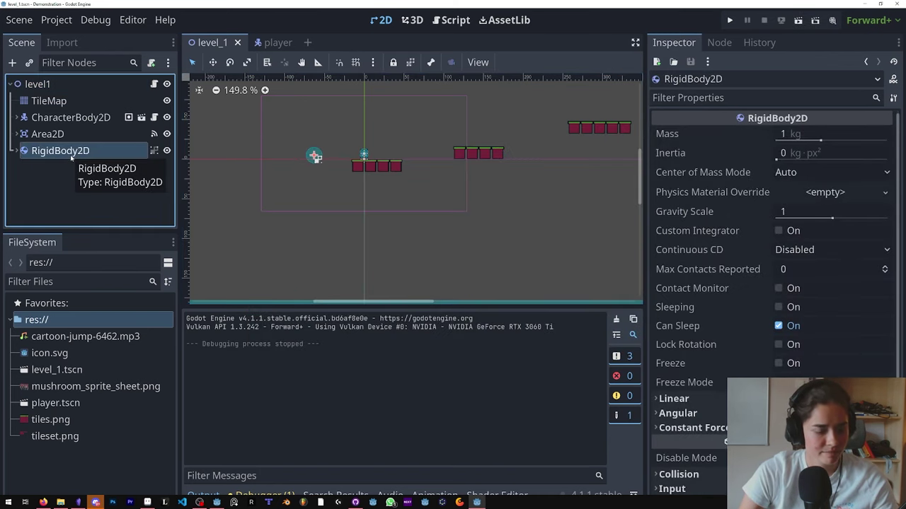
{"action": "key", "text": "ctrl+x"}
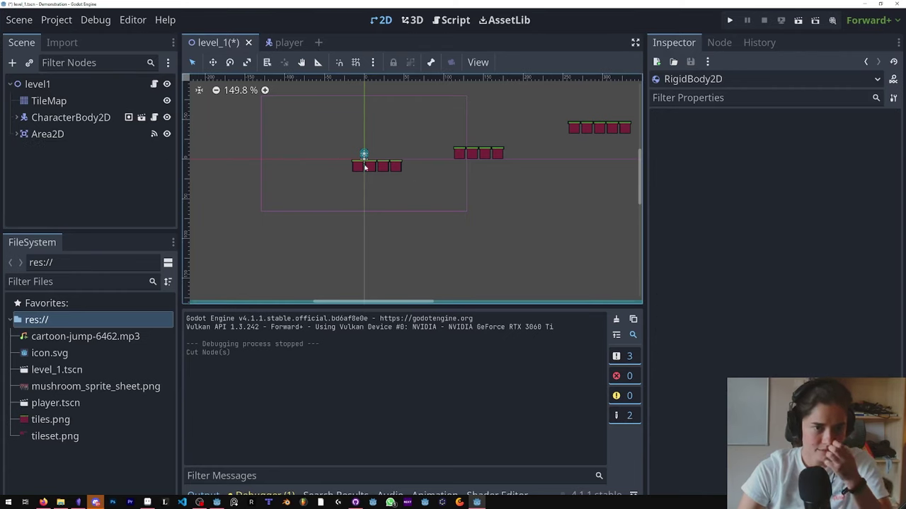
{"action": "scroll", "coordinate": [358, 167], "scroll_direction": "up", "scroll_amount": 4}
{"action": "scroll", "coordinate": [368, 168], "scroll_direction": "down", "scroll_amount": 1}
{"action": "middle_click_drag", "start_coordinate": [423, 166], "coordinate": [332, 212]}
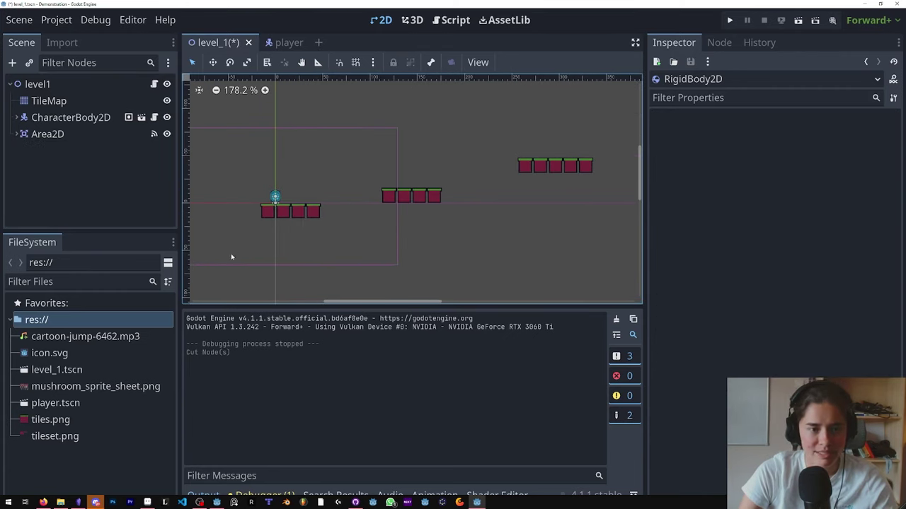
- Add tileset.png as a second atlas in the TileMap's tile set, with its tiles created automatically
{"action": "left_click", "coordinate": [99, 338]}
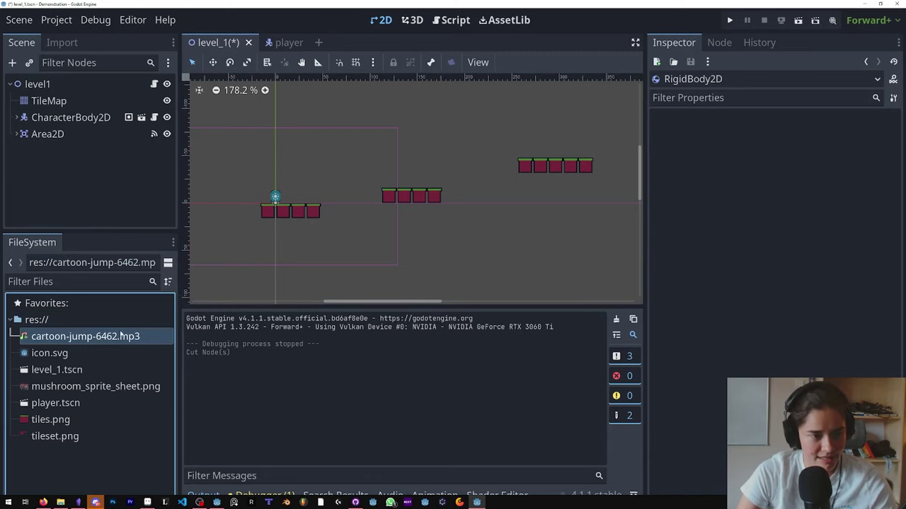
{"action": "left_click", "coordinate": [62, 437]}
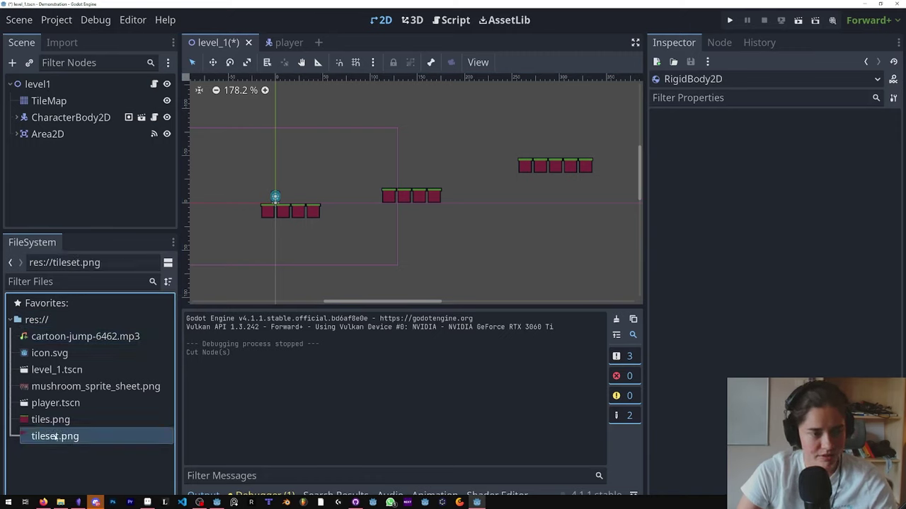
{"action": "left_click", "coordinate": [98, 337]}
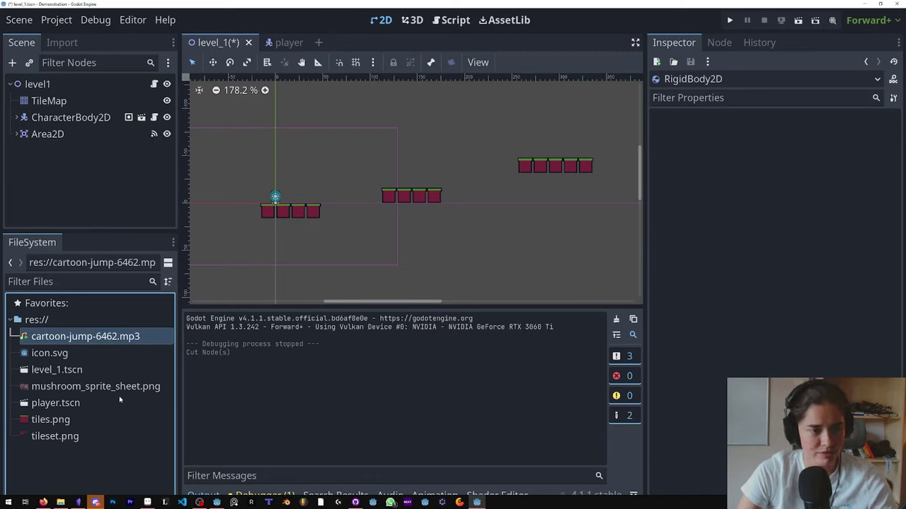
{"action": "left_click", "coordinate": [50, 384]}
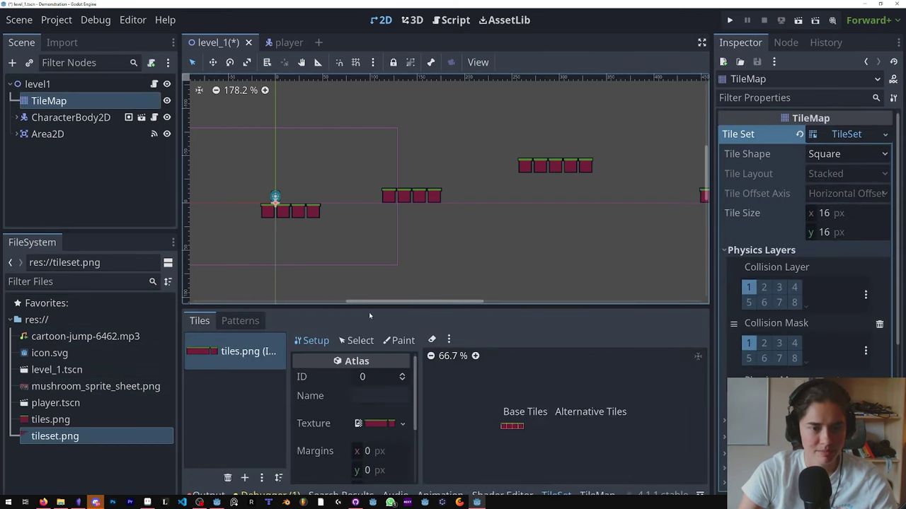
{"action": "left_click_drag", "start_coordinate": [368, 308], "coordinate": [367, 198]}
{"action": "left_click_drag", "start_coordinate": [55, 437], "coordinate": [233, 311]}
{"action": "left_click", "coordinate": [407, 273]}
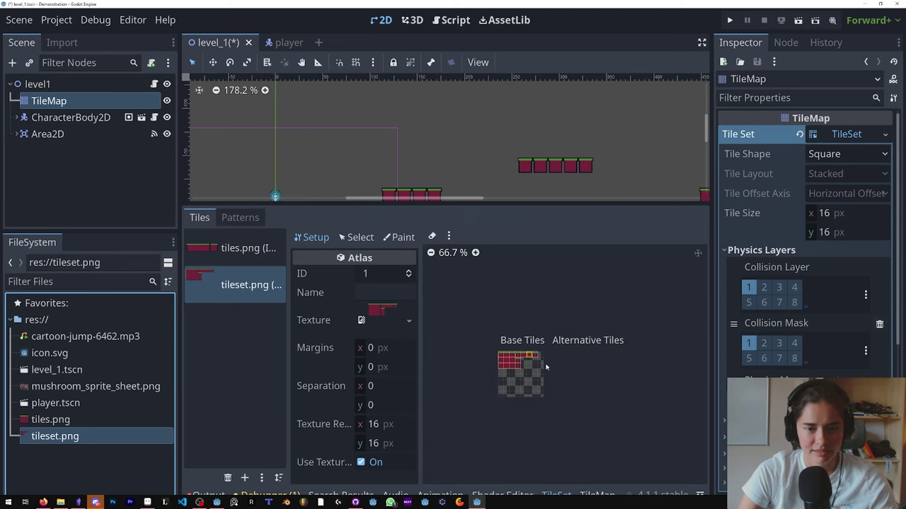
{"action": "scroll", "coordinate": [558, 375], "scroll_direction": "up", "scroll_amount": 2}
{"action": "scroll", "coordinate": [538, 354], "scroll_direction": "up", "scroll_amount": 2}
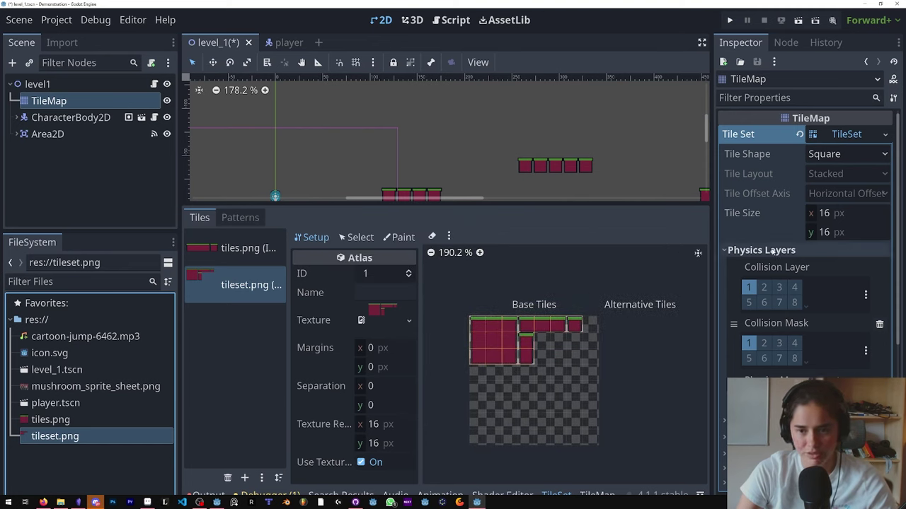
- Paint full-tile Physics Layer 0 collision shapes onto all tiles of the tileset.png atlas
{"action": "left_click", "coordinate": [398, 237]}
{"action": "left_click", "coordinate": [352, 278]}
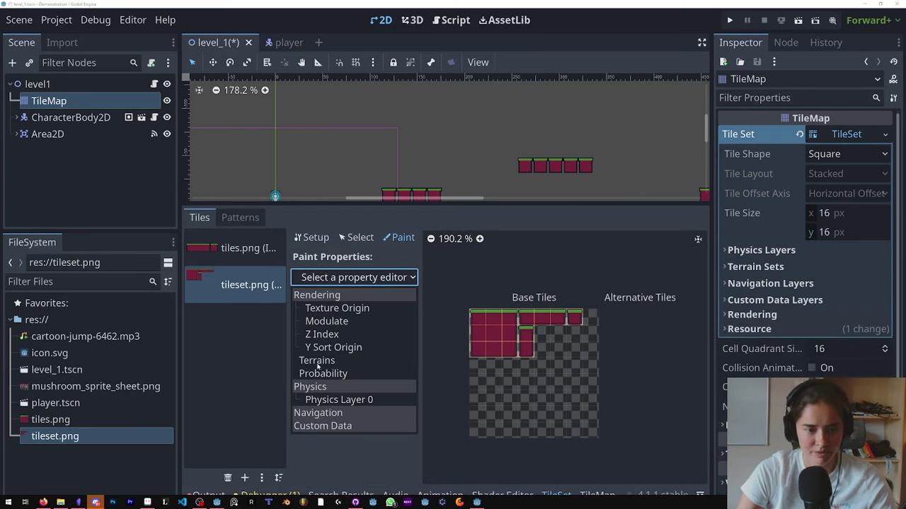
{"action": "left_click", "coordinate": [345, 400]}
{"action": "scroll", "coordinate": [465, 370], "scroll_direction": "up", "scroll_amount": 5}
{"action": "mouse_move", "coordinate": [486, 300]}
{"action": "left_mouse_down"}
{"action": "mouse_move", "coordinate": [483, 337]}
{"action": "mouse_move", "coordinate": [540, 297]}
{"action": "mouse_move", "coordinate": [552, 308]}
{"action": "mouse_move", "coordinate": [641, 300]}
{"action": "left_mouse_up"}
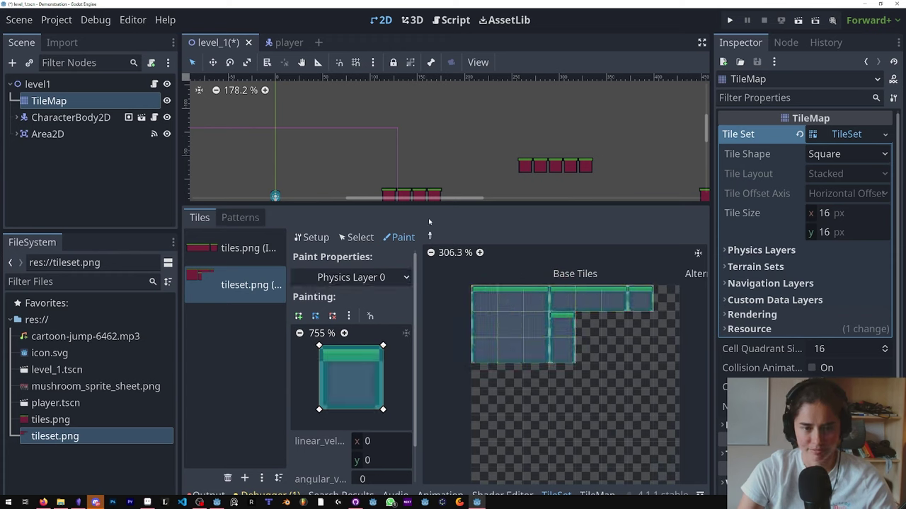
- Add a terrain set to the TileMap's tile set and create one terrain inside it
{"action": "left_click", "coordinate": [352, 277]}
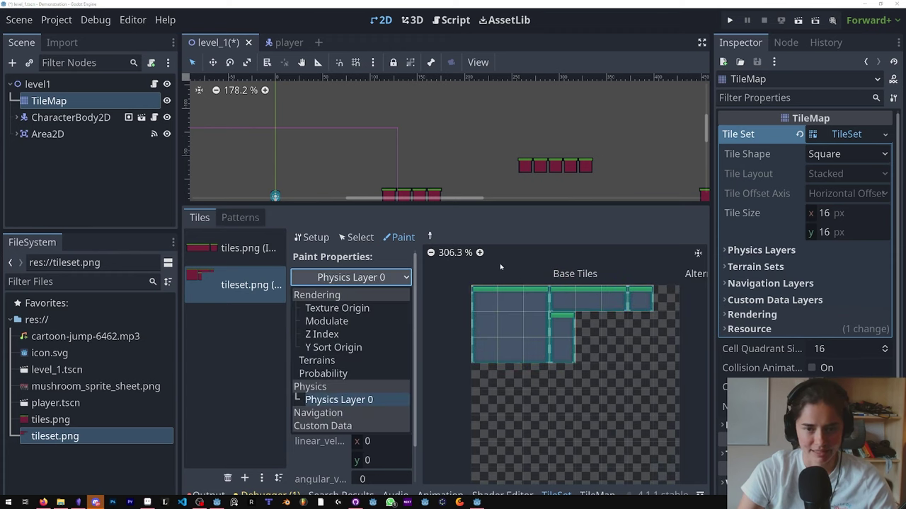
{"action": "left_click", "coordinate": [749, 269]}
{"action": "left_click", "coordinate": [752, 267]}
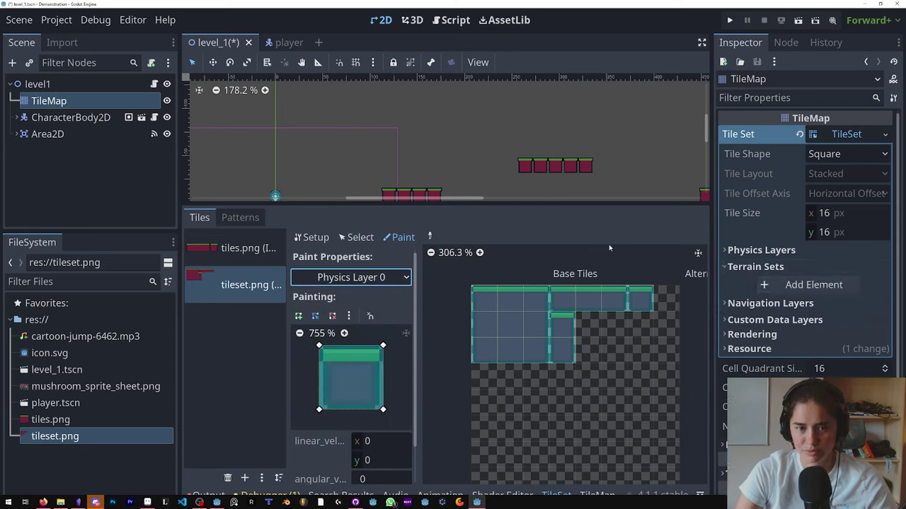
{"action": "left_click", "coordinate": [786, 285]}
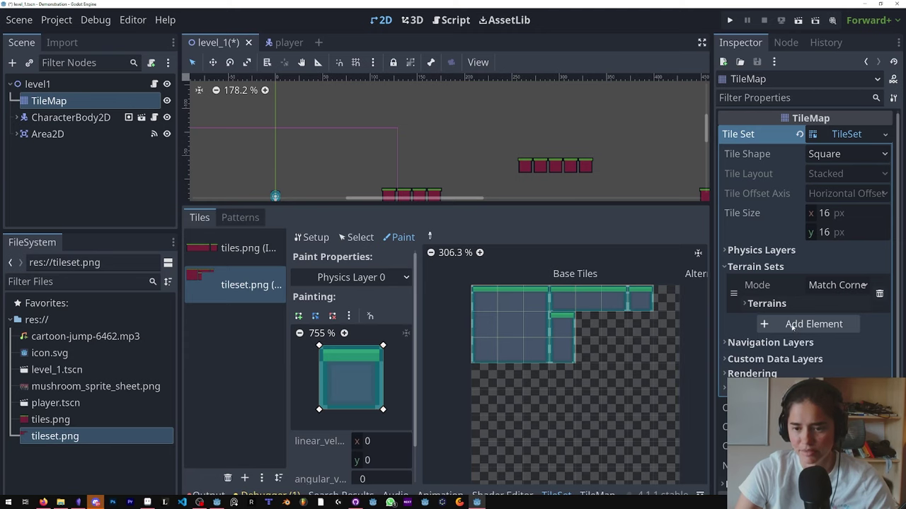
{"action": "left_click", "coordinate": [768, 304]}
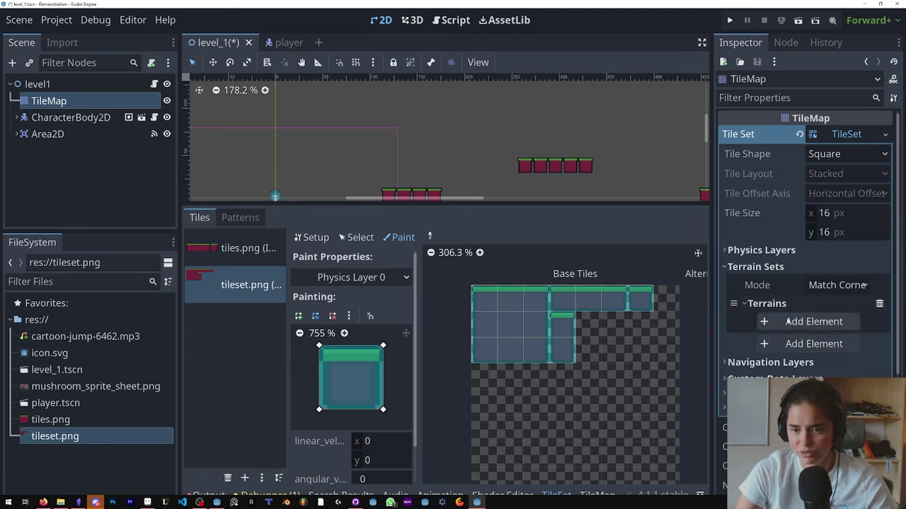
{"action": "left_click", "coordinate": [788, 322]}
- Change the new terrain's color to a very light peach and save the level
{"action": "left_click", "coordinate": [810, 340]}
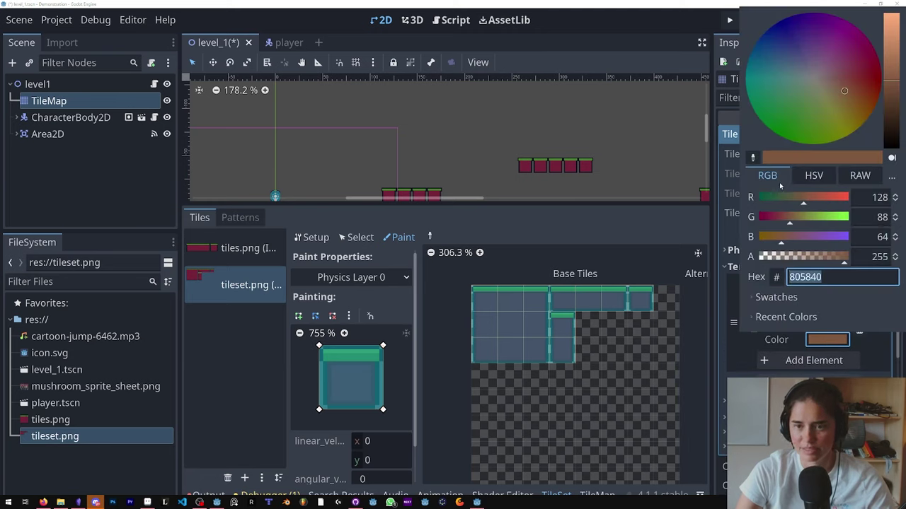
{"action": "left_click_drag", "start_coordinate": [848, 93], "coordinate": [826, 85]}
{"action": "left_click_drag", "start_coordinate": [888, 82], "coordinate": [888, 14]}
{"action": "left_click", "coordinate": [563, 232]}
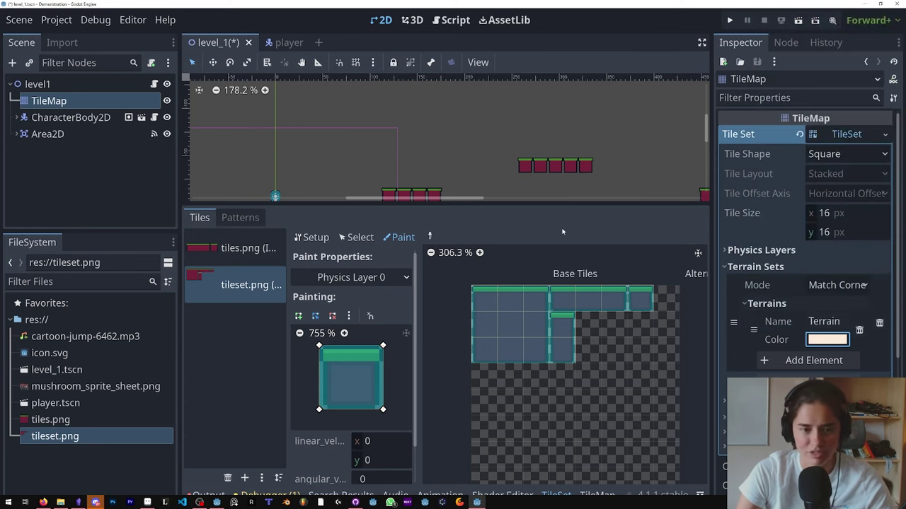
{"action": "left_click", "coordinate": [357, 239]}
{"action": "key", "text": "ctrl+s"}
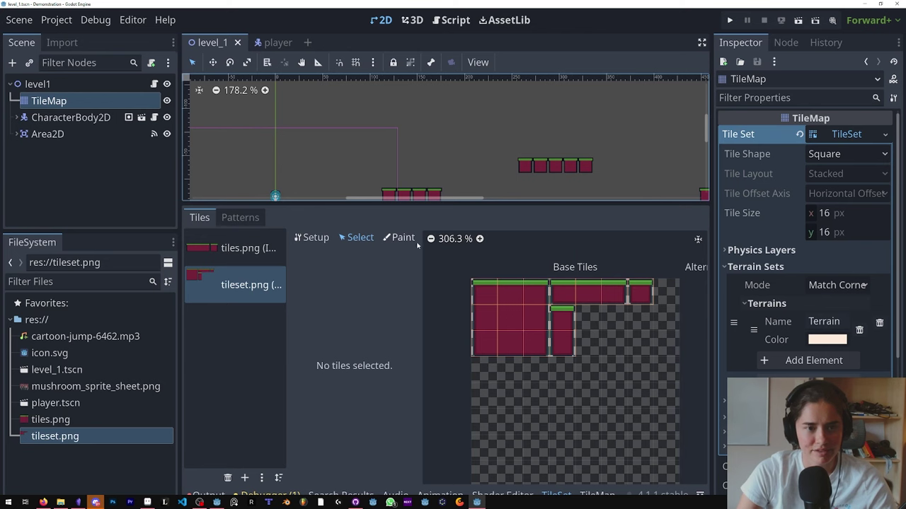
- Set up tile painting for the tileset.png atlas with the Terrains property, Terrain Set 0 and Terrain 0
{"action": "left_click", "coordinate": [400, 237]}
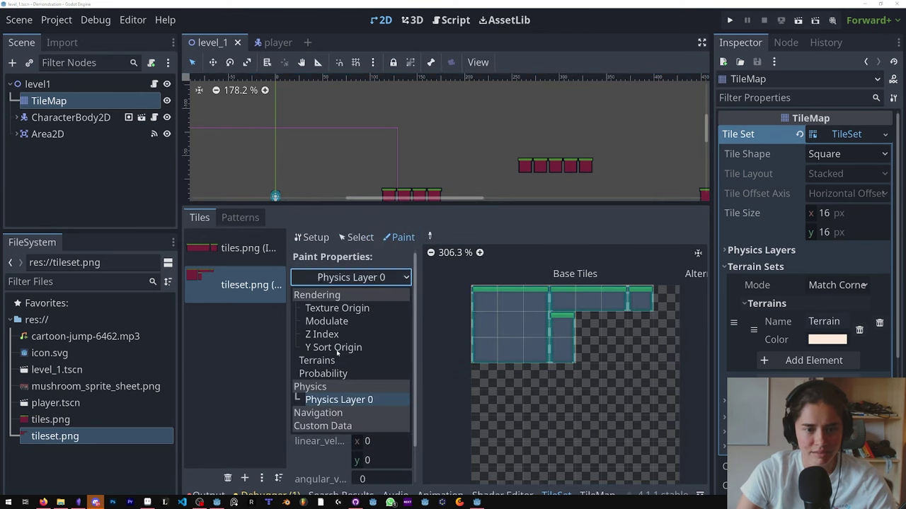
{"action": "left_click", "coordinate": [318, 361]}
{"action": "left_click", "coordinate": [386, 317]}
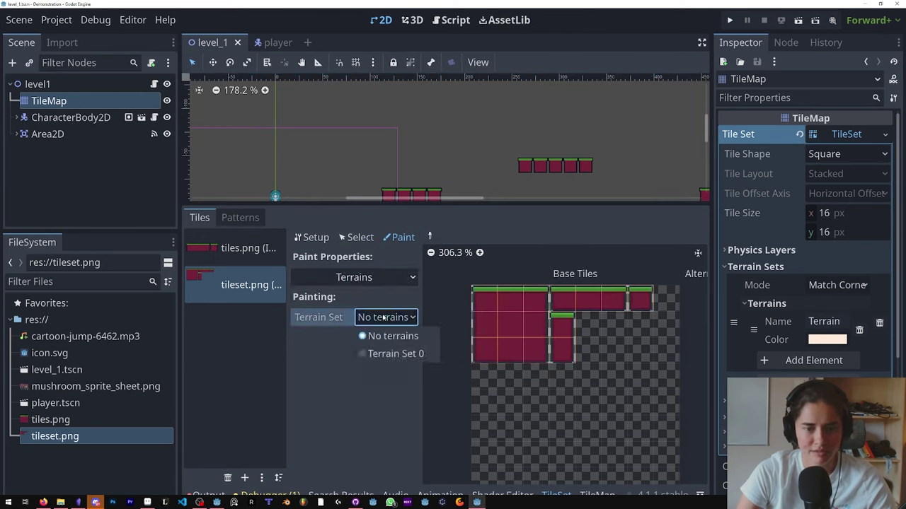
{"action": "left_click", "coordinate": [386, 354]}
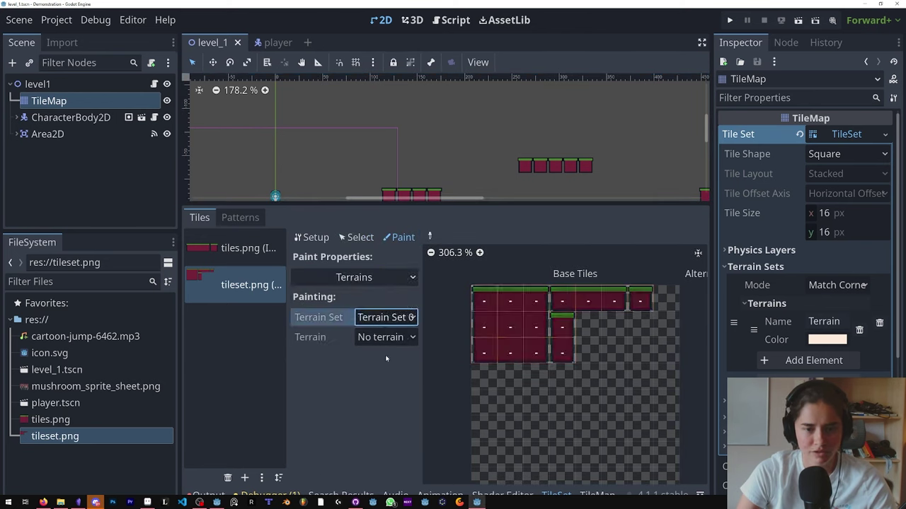
{"action": "left_click", "coordinate": [821, 303]}
{"action": "left_click", "coordinate": [814, 304]}
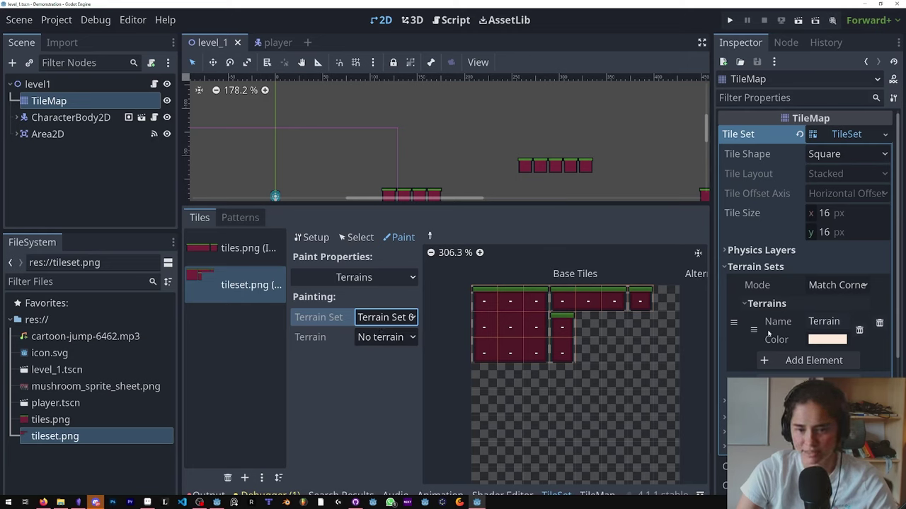
{"action": "left_click", "coordinate": [380, 337]}
{"action": "left_click", "coordinate": [384, 374]}
- Paint Terrain 0 onto the inner areas of the 3x3 block, the vertical and horizontal strips and the single tile, omitting their outer edges
{"action": "scroll", "coordinate": [490, 291], "scroll_direction": "up", "scroll_amount": 2}
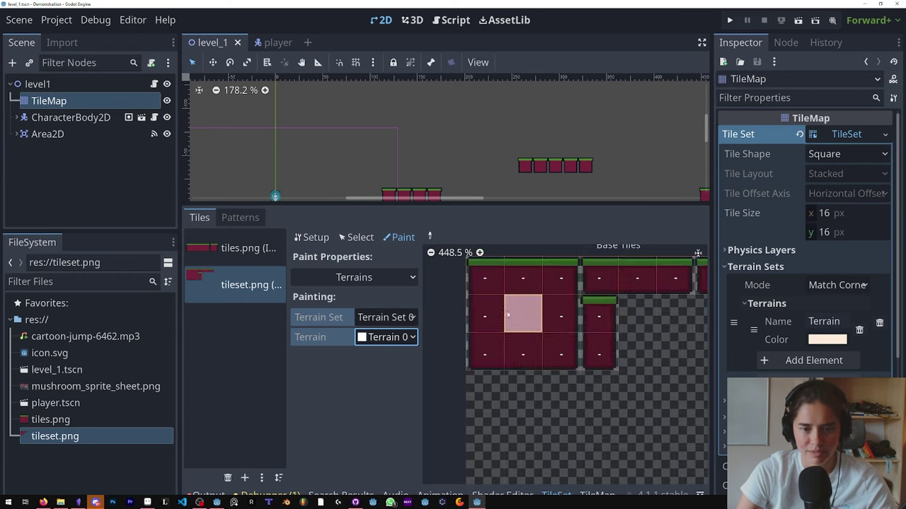
{"action": "scroll", "coordinate": [490, 291], "scroll_direction": "down", "scroll_amount": 1}
{"action": "mouse_move", "coordinate": [490, 292]}
{"action": "left_mouse_down"}
{"action": "mouse_move", "coordinate": [521, 295]}
{"action": "mouse_move", "coordinate": [574, 358]}
{"action": "mouse_move", "coordinate": [666, 291]}
{"action": "mouse_move", "coordinate": [577, 287]}
{"action": "left_mouse_up"}
{"action": "scroll", "coordinate": [495, 311], "scroll_direction": "up", "scroll_amount": 3}
{"action": "scroll", "coordinate": [525, 304], "scroll_direction": "up", "scroll_amount": 1}
{"action": "mouse_move", "coordinate": [481, 272]}
{"action": "left_mouse_down"}
{"action": "mouse_move", "coordinate": [572, 287]}
{"action": "mouse_move", "coordinate": [572, 368]}
{"action": "mouse_move", "coordinate": [483, 365]}
{"action": "mouse_move", "coordinate": [483, 276]}
{"action": "mouse_move", "coordinate": [572, 286]}
{"action": "mouse_move", "coordinate": [541, 352]}
{"action": "mouse_move", "coordinate": [506, 343]}
{"action": "mouse_move", "coordinate": [496, 305]}
{"action": "mouse_move", "coordinate": [520, 333]}
{"action": "mouse_move", "coordinate": [510, 325]}
{"action": "left_mouse_up"}
{"action": "scroll", "coordinate": [510, 325], "scroll_direction": "down", "scroll_amount": 1}
{"action": "left_click_drag", "start_coordinate": [596, 309], "coordinate": [596, 365]}
{"action": "left_click_drag", "start_coordinate": [601, 275], "coordinate": [681, 277]}
{"action": "middle_click_drag", "start_coordinate": [653, 288], "coordinate": [566, 317]}
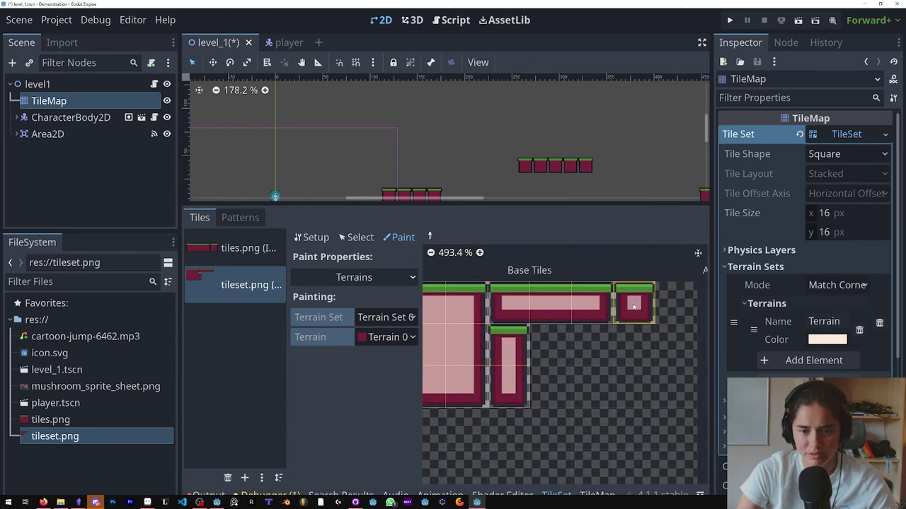
- Save the level and choose Terrain 0 of Terrain Set 0 for terrain painting on the TileMap
{"action": "middle_click_drag", "start_coordinate": [635, 306], "coordinate": [697, 296]}
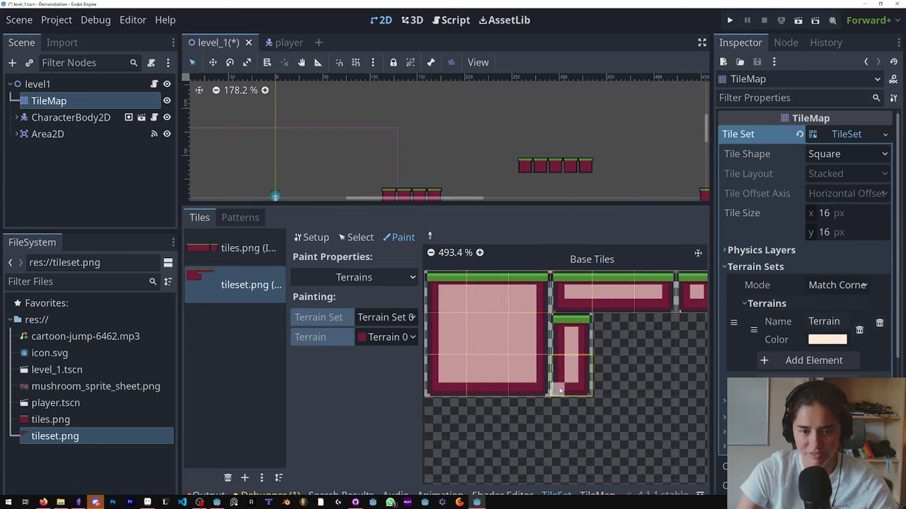
{"action": "middle_click_drag", "start_coordinate": [679, 306], "coordinate": [598, 309]}
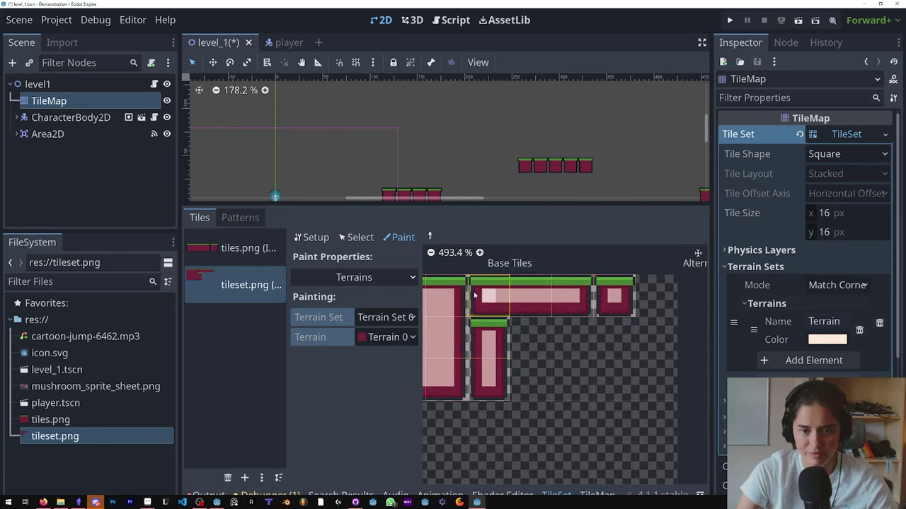
{"action": "left_click_drag", "start_coordinate": [457, 204], "coordinate": [460, 345]}
{"action": "key", "text": "ctrl+s"}
{"action": "left_click", "coordinate": [597, 481]}
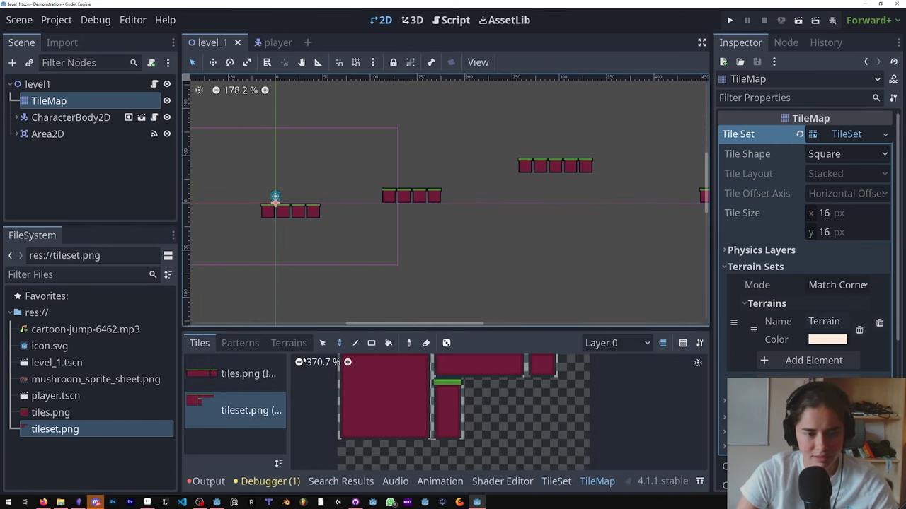
{"action": "left_click", "coordinate": [289, 343]}
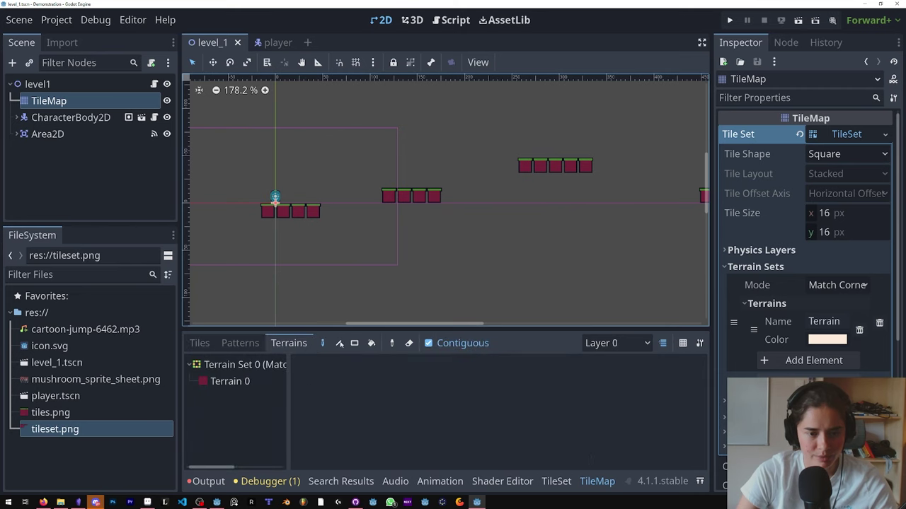
{"action": "left_click", "coordinate": [230, 381]}
- Erase all the old individual-tile platforms from the TileMap across the whole level
{"action": "right_click_drag", "start_coordinate": [325, 218], "coordinate": [248, 209]}
{"action": "right_click_drag", "start_coordinate": [432, 199], "coordinate": [386, 197]}
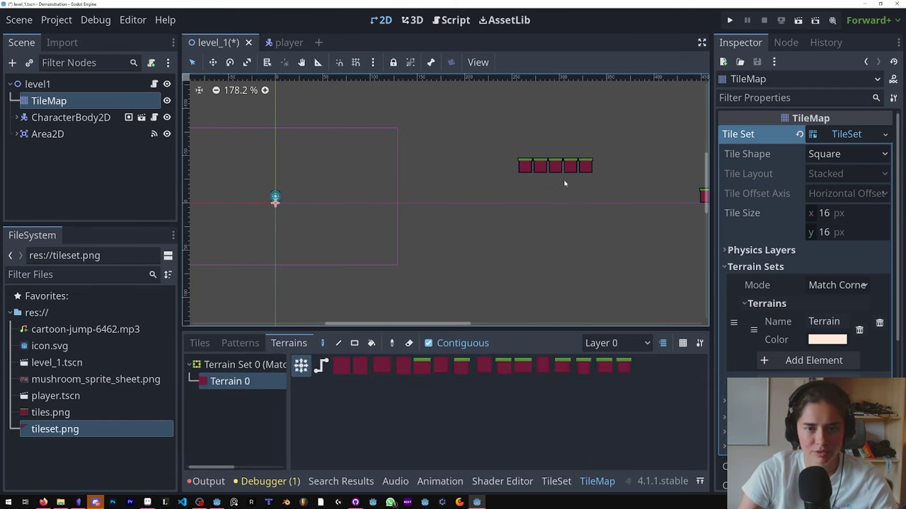
{"action": "right_click_drag", "start_coordinate": [524, 167], "coordinate": [594, 167]}
{"action": "scroll", "coordinate": [591, 262], "scroll_direction": "down", "scroll_amount": 6}
{"action": "middle_click_drag", "start_coordinate": [586, 269], "coordinate": [393, 264]}
{"action": "scroll", "coordinate": [382, 264], "scroll_direction": "up", "scroll_amount": 2}
{"action": "right_click_drag", "start_coordinate": [541, 205], "coordinate": [481, 206]}
- Paint Terrain 0 platforms: four tiles wide under the player, then a 4x2 block, a 3-tile strip, two single tiles, and 6- and 5-tile strips
{"action": "middle_click_drag", "start_coordinate": [367, 225], "coordinate": [590, 233]}
{"action": "scroll", "coordinate": [370, 261], "scroll_direction": "up", "scroll_amount": 4}
{"action": "left_click_drag", "start_coordinate": [349, 228], "coordinate": [395, 229]}
{"action": "mouse_move", "coordinate": [440, 199]}
{"action": "left_mouse_down"}
{"action": "mouse_move", "coordinate": [468, 198]}
{"action": "mouse_move", "coordinate": [455, 199]}
{"action": "left_mouse_up"}
{"action": "middle_click_drag", "start_coordinate": [573, 227], "coordinate": [458, 253]}
{"action": "left_click_drag", "start_coordinate": [433, 223], "coordinate": [463, 223]}
{"action": "left_click", "coordinate": [552, 208]}
{"action": "left_click", "coordinate": [505, 221]}
{"action": "middle_click_drag", "start_coordinate": [612, 238], "coordinate": [516, 253]}
{"action": "scroll", "coordinate": [508, 252], "scroll_direction": "up", "scroll_amount": 1}
{"action": "left_click_drag", "start_coordinate": [501, 220], "coordinate": [680, 209]}
- Run the current scene, test moving and jumping across the new platforms, and close the game
{"action": "key", "text": "F6"}
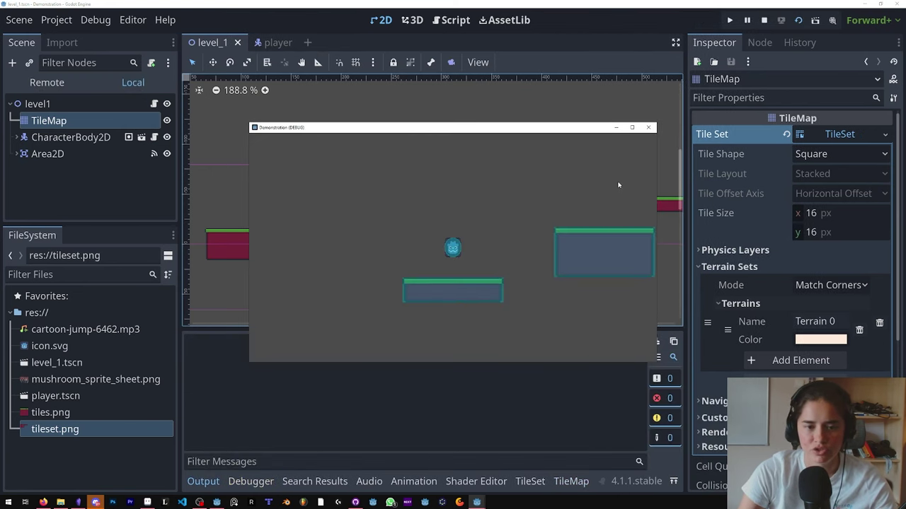
{"action": "key", "text": "Right"}
{"action": "key", "text": "space"}
{"action": "left_click", "coordinate": [648, 127]}
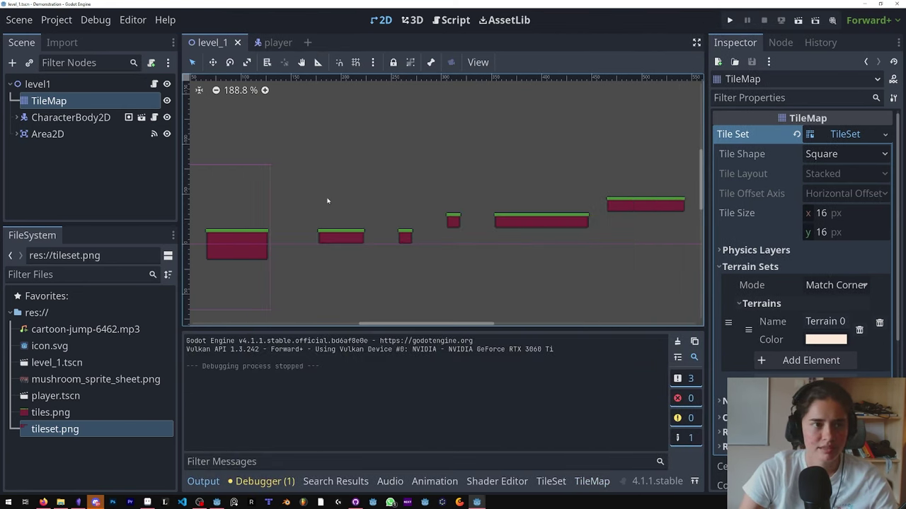
- Turn off visible collision shapes, run the current scene again to check the platforms, and close the game
{"action": "left_click", "coordinate": [101, 25]}
{"action": "left_click", "coordinate": [105, 80]}
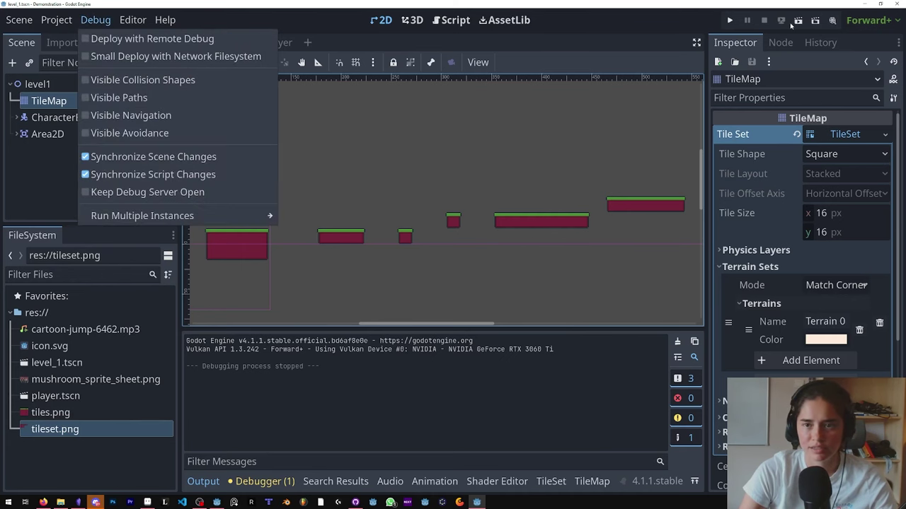
{"action": "left_click", "coordinate": [795, 22]}
{"action": "left_click", "coordinate": [797, 22]}
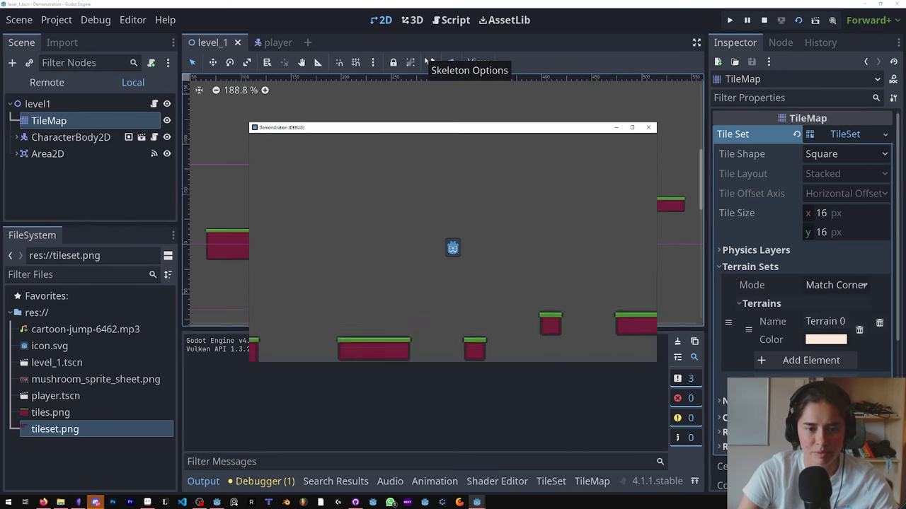
{"action": "left_click", "coordinate": [647, 127]}
- Replace the texture of the Sprite2D in the player scene with mushroom_sprite_sheet.png
{"action": "middle_click_drag", "start_coordinate": [192, 253], "coordinate": [488, 244]}
{"action": "scroll", "coordinate": [489, 244], "scroll_direction": "up", "scroll_amount": 2}
{"action": "scroll", "coordinate": [474, 255], "scroll_direction": "up", "scroll_amount": 3}
{"action": "middle_click_drag", "start_coordinate": [448, 212], "coordinate": [430, 212]}
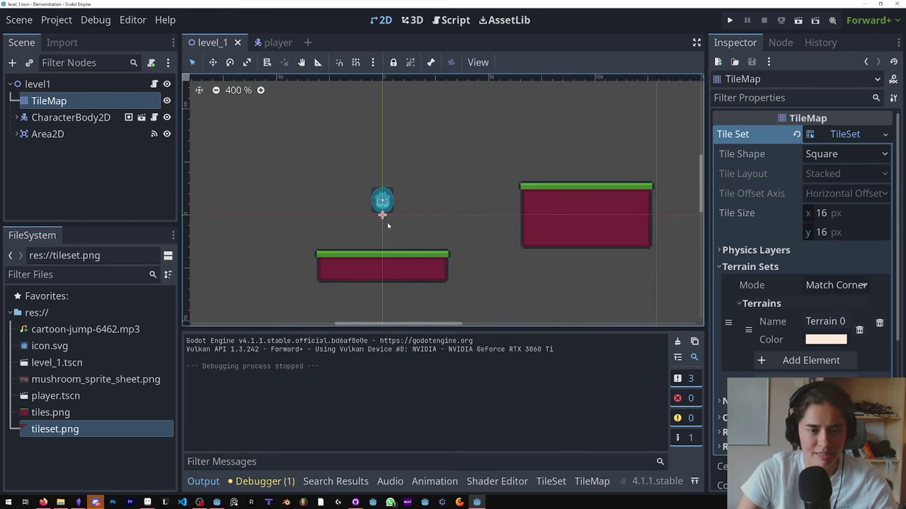
{"action": "left_click", "coordinate": [270, 43]}
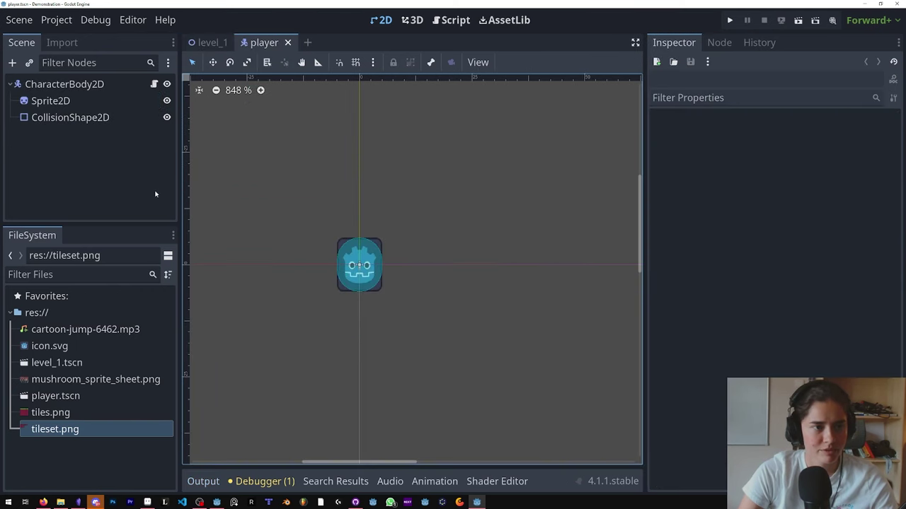
{"action": "left_click", "coordinate": [62, 101]}
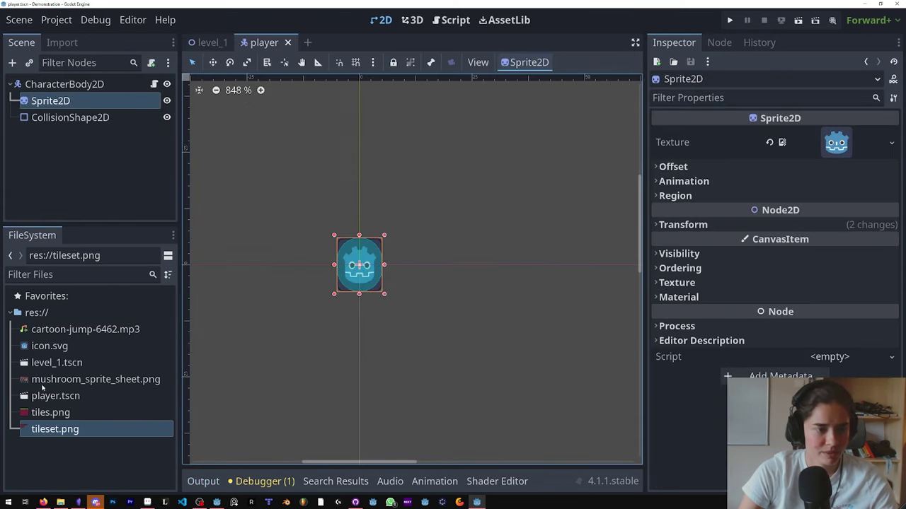
{"action": "left_click_drag", "start_coordinate": [43, 384], "coordinate": [793, 145]}
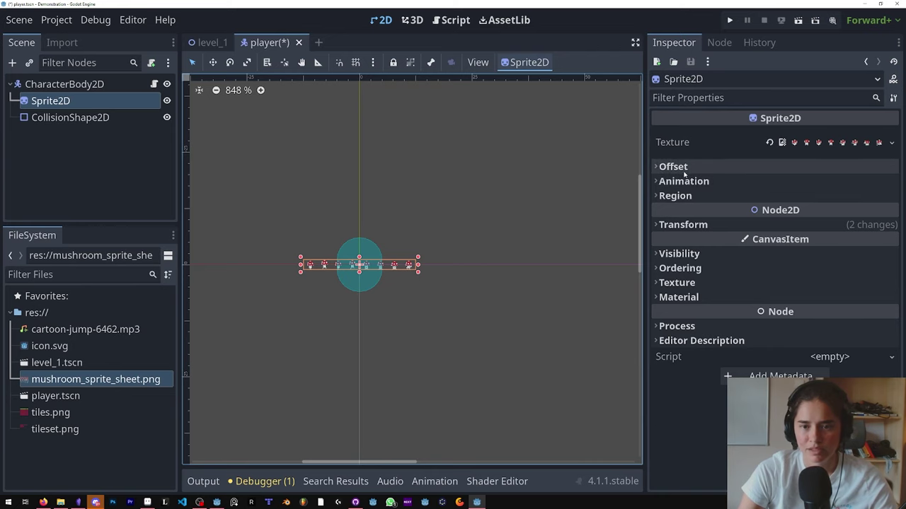
- Set the sprite's Hframes to 8 in its Animation properties
{"action": "left_click", "coordinate": [684, 181]}
{"action": "left_click", "coordinate": [800, 197]}
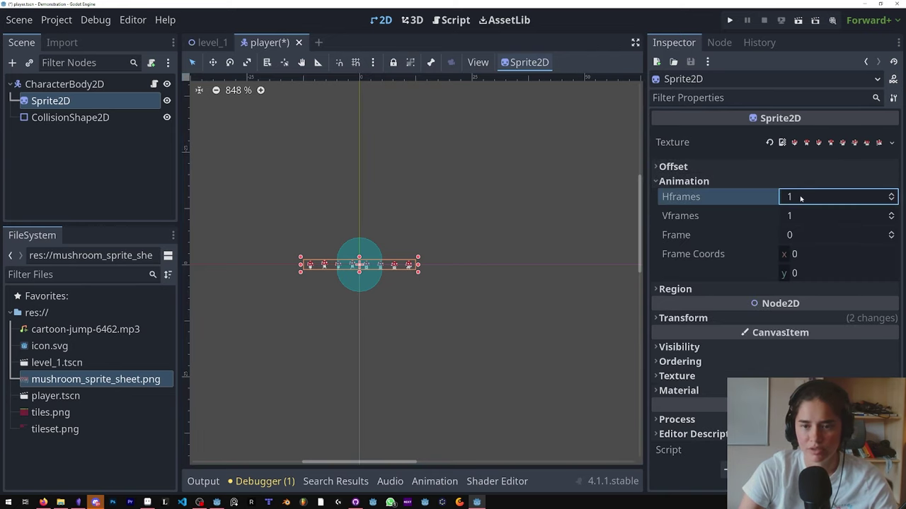
{"action": "key", "text": "Return"}
{"action": "scroll", "coordinate": [423, 262], "scroll_direction": "up", "scroll_amount": 6}
- Add an AnimationPlayer as a child node of the player's CharacterBody2D
{"action": "right_click", "coordinate": [92, 85]}
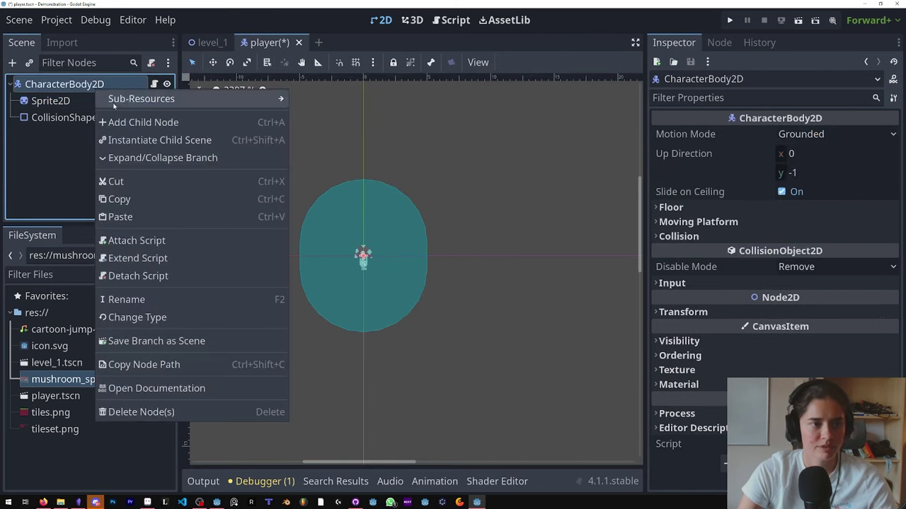
{"action": "left_click", "coordinate": [127, 120]}
{"action": "type", "text": "anim"}
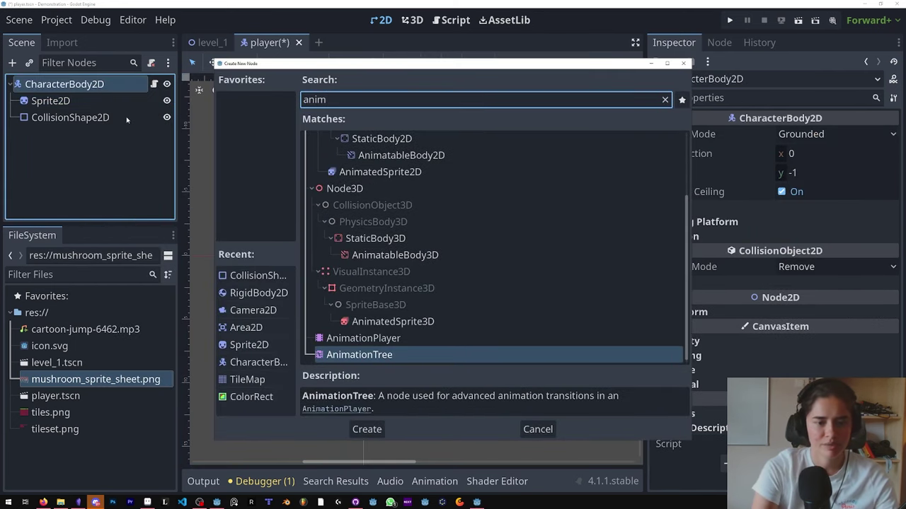
{"action": "key", "text": "Up"}
{"action": "key", "text": "Return"}
- Create a new animation named "run" in the AnimationPlayer and enlarge the animation editor
{"action": "left_click", "coordinate": [349, 342]}
{"action": "left_click", "coordinate": [364, 357]}
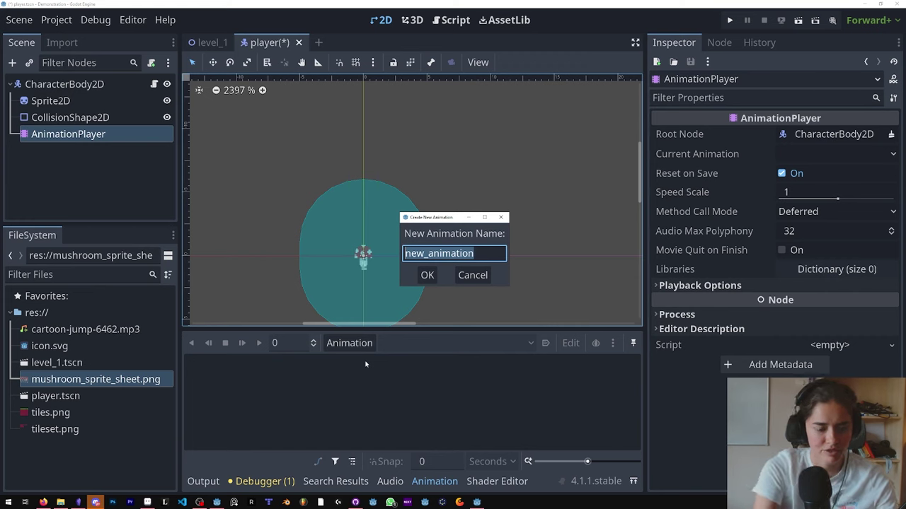
{"action": "type", "text": "run"}
{"action": "key", "text": "Return"}
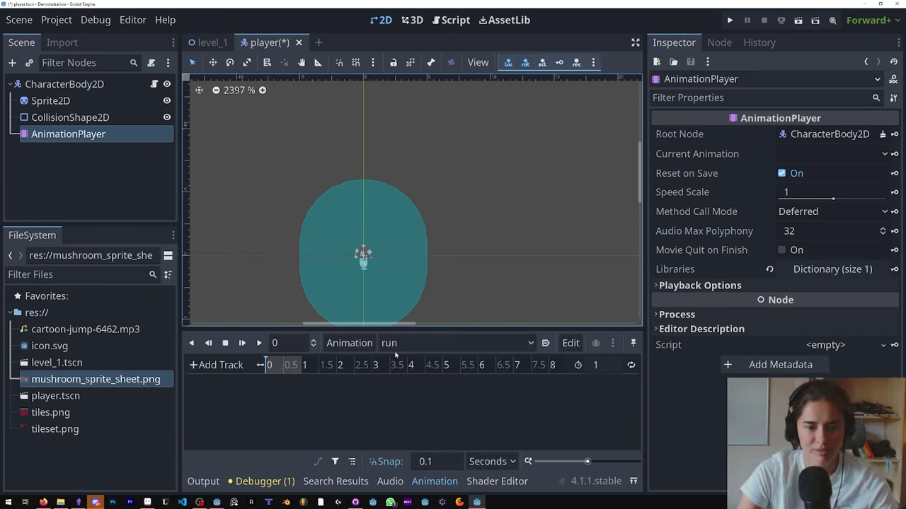
{"action": "left_click_drag", "start_coordinate": [524, 329], "coordinate": [523, 259]}
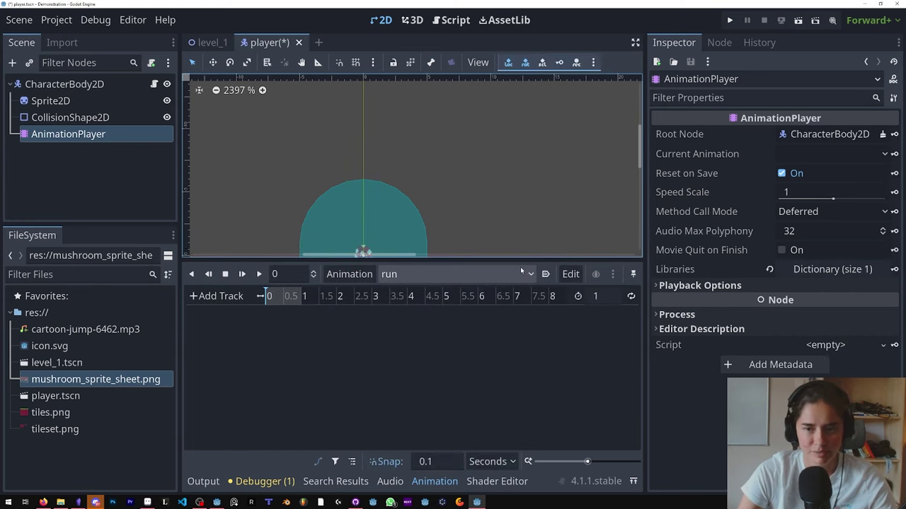
- Select the Sprite2D, preview frame 1 of its sheet, return to frame 0, and compare its keying controls with the animation editor closed and open
{"action": "left_click", "coordinate": [67, 103]}
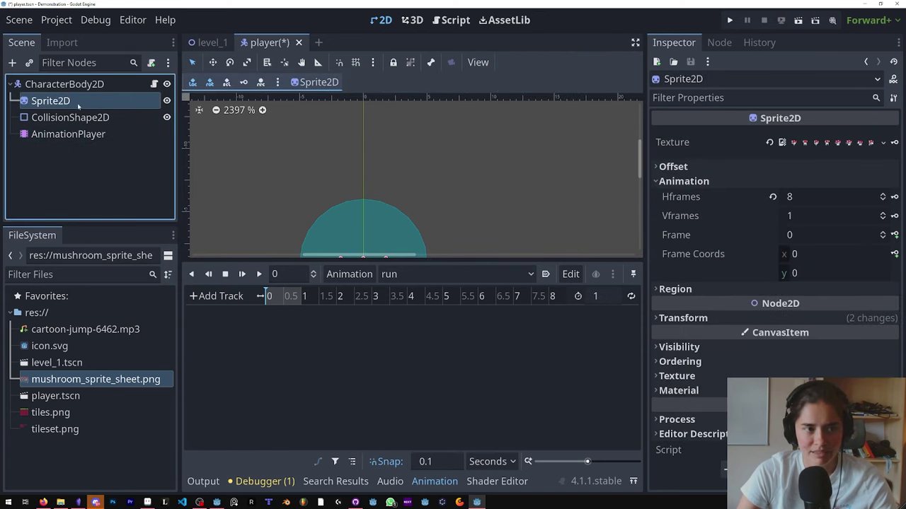
{"action": "middle_click_drag", "start_coordinate": [474, 228], "coordinate": [530, 126]}
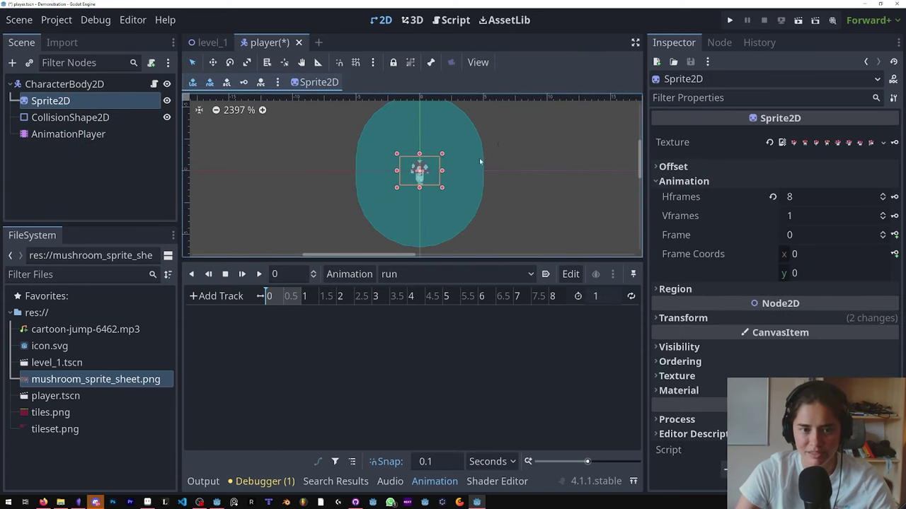
{"action": "scroll", "coordinate": [454, 189], "scroll_direction": "up", "scroll_amount": 5}
{"action": "left_click", "coordinate": [883, 234]}
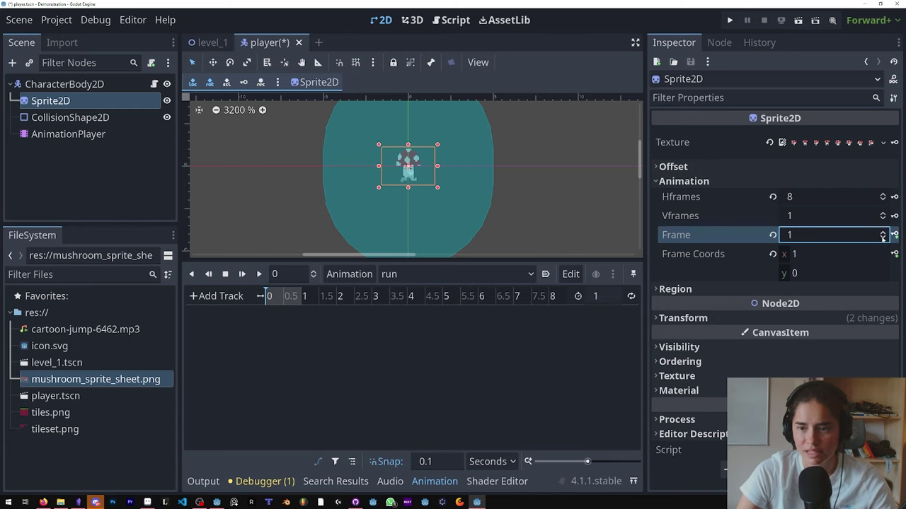
{"action": "left_click", "coordinate": [883, 239]}
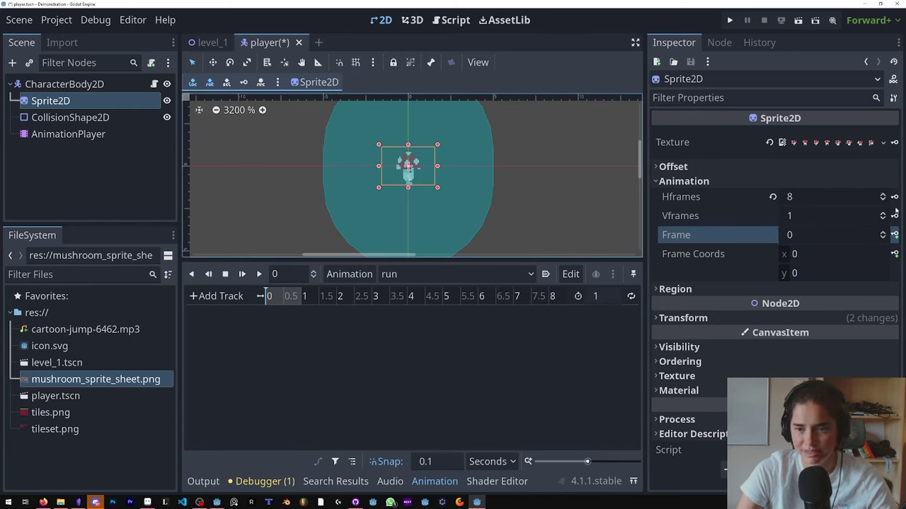
{"action": "left_click", "coordinate": [391, 481]}
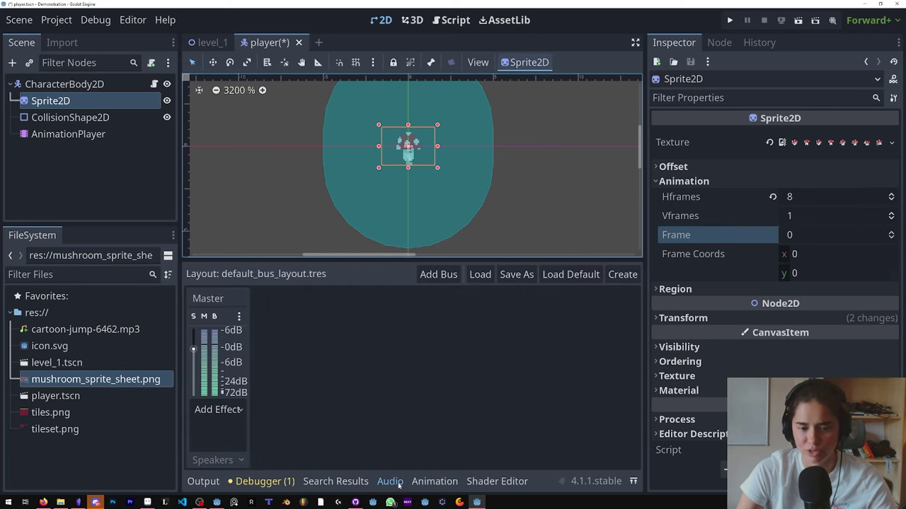
{"action": "left_click", "coordinate": [439, 481]}
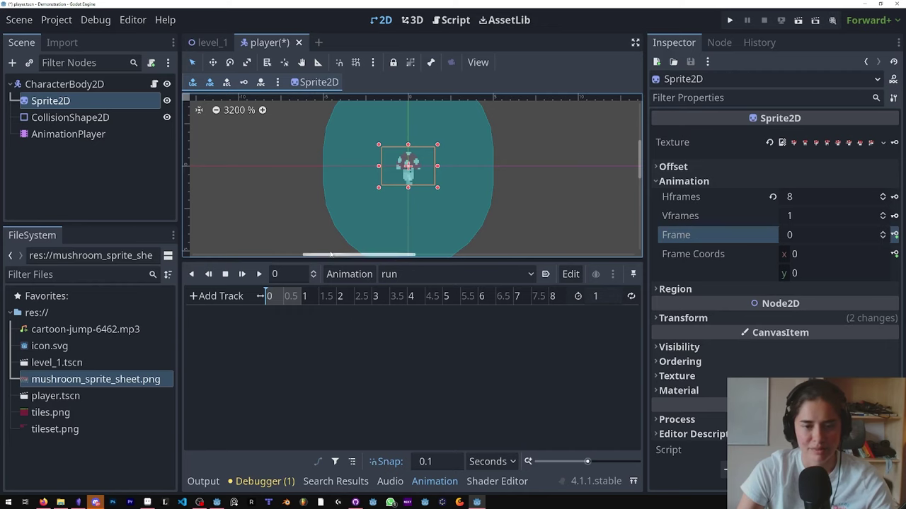
- Set the run animation's length to 0.8 seconds and enable looping
{"action": "left_click", "coordinate": [606, 298]}
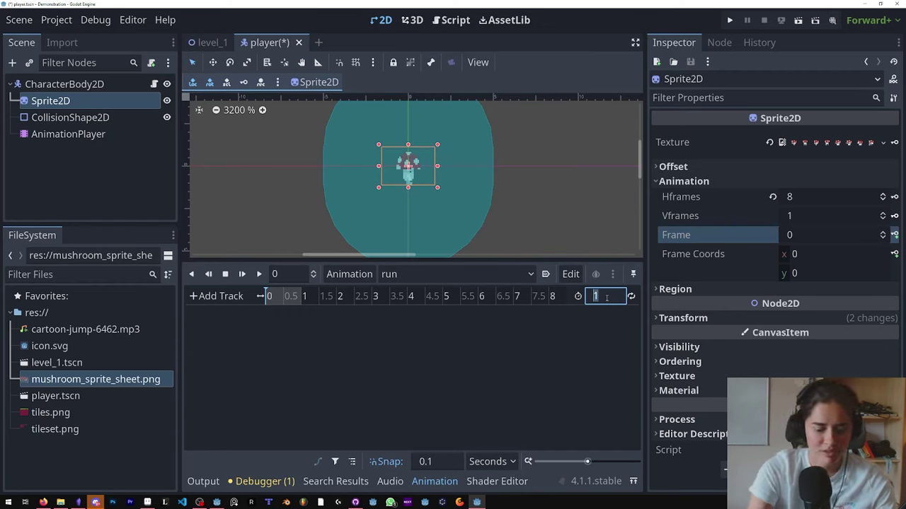
{"action": "key", "text": "Return"}
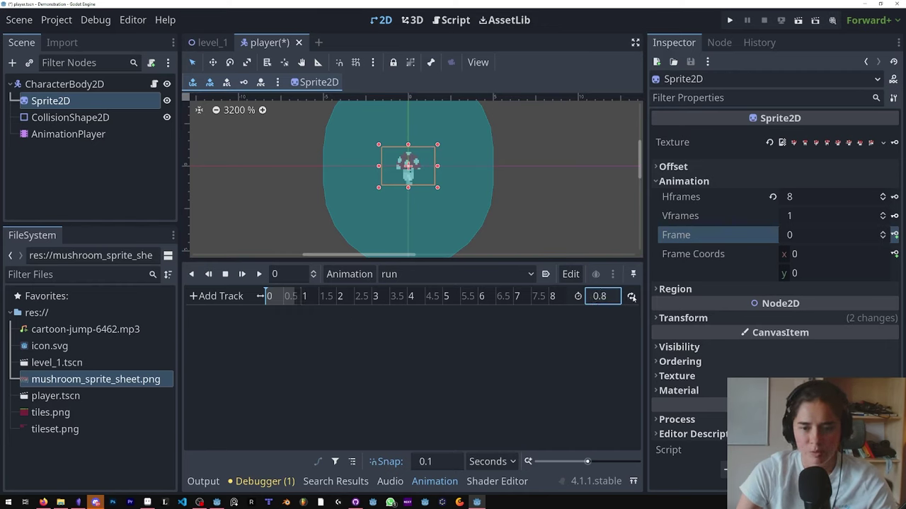
{"action": "left_click", "coordinate": [632, 298]}
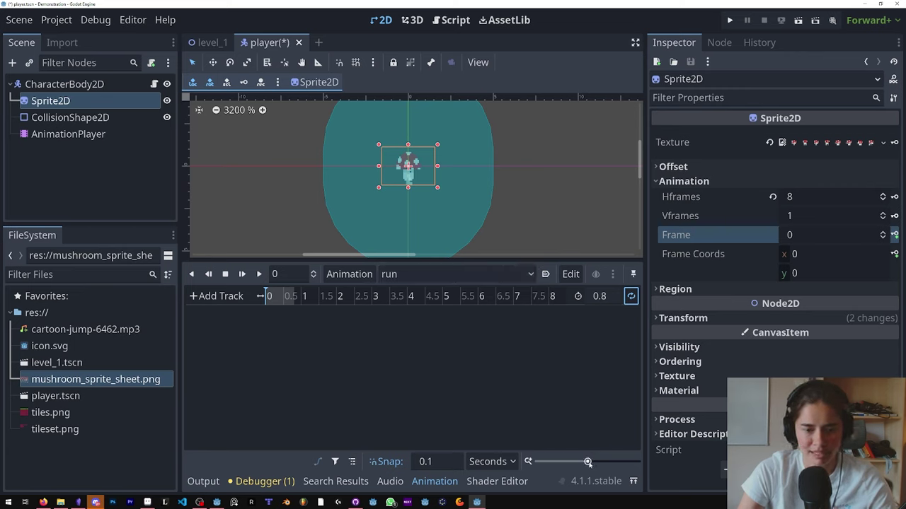
{"action": "left_click_drag", "start_coordinate": [586, 462], "coordinate": [605, 462]}
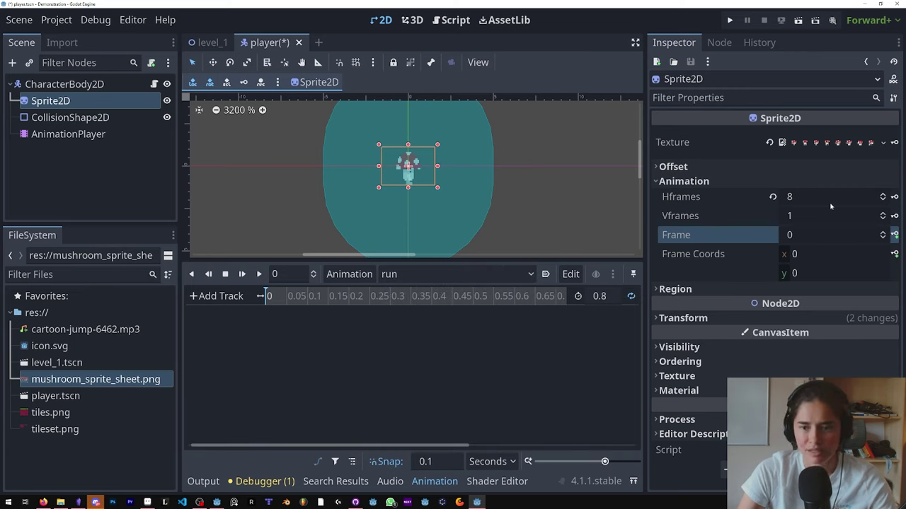
- Key the sprite's Frame as 0 at 0 seconds on a new track with a RESET track, and as 1 at 0.2 seconds
{"action": "left_click", "coordinate": [895, 234]}
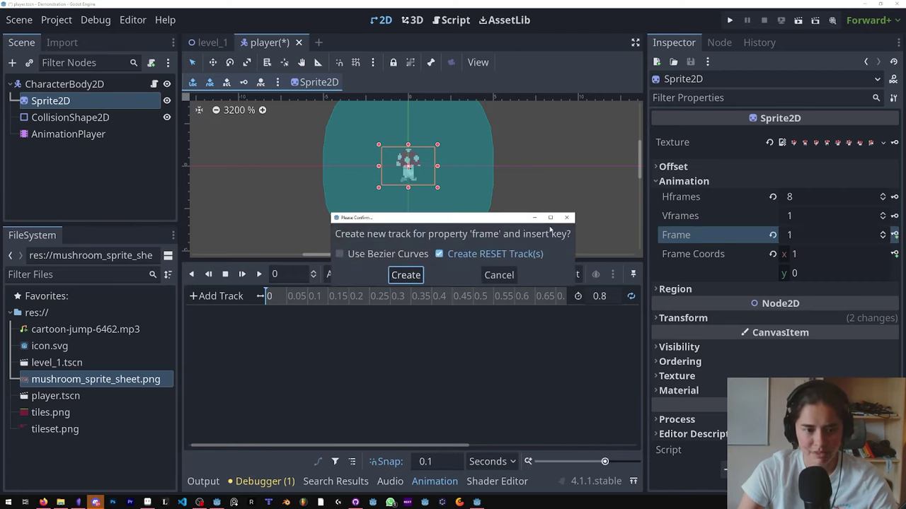
{"action": "left_click", "coordinate": [405, 275]}
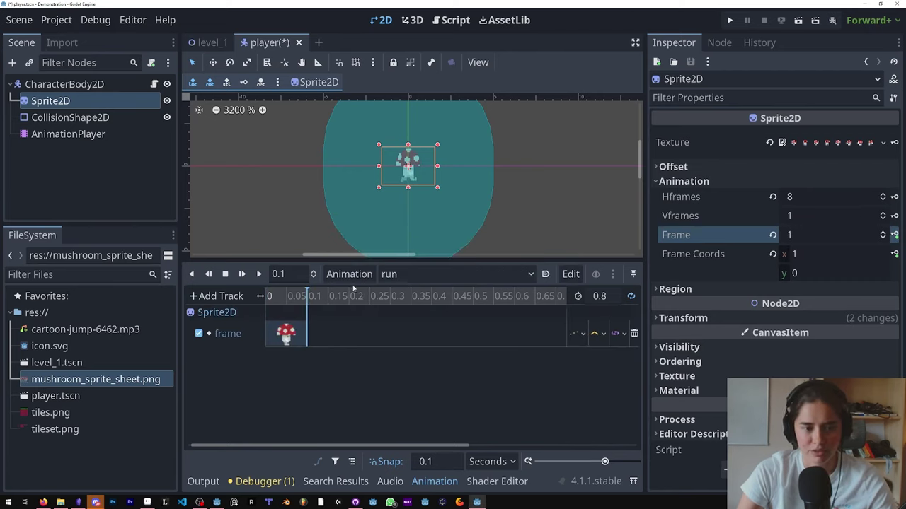
{"action": "left_click", "coordinate": [329, 298]}
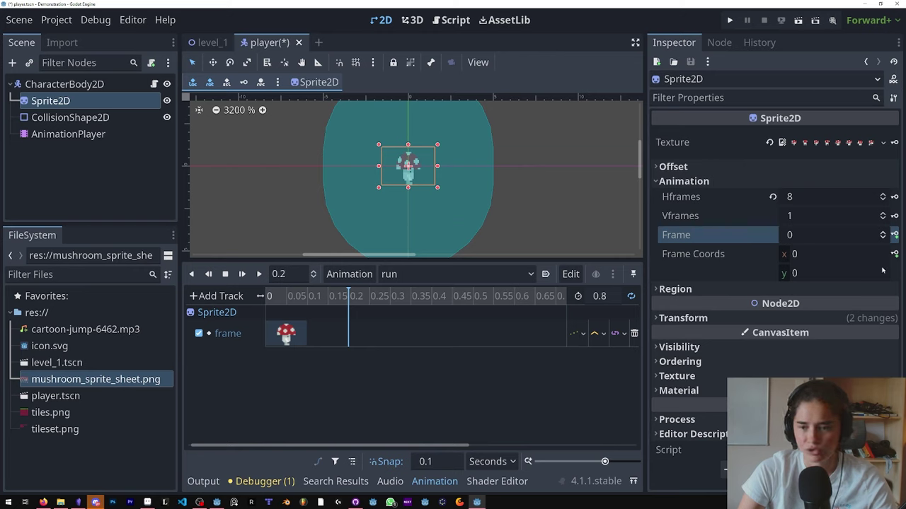
{"action": "left_click", "coordinate": [883, 233]}
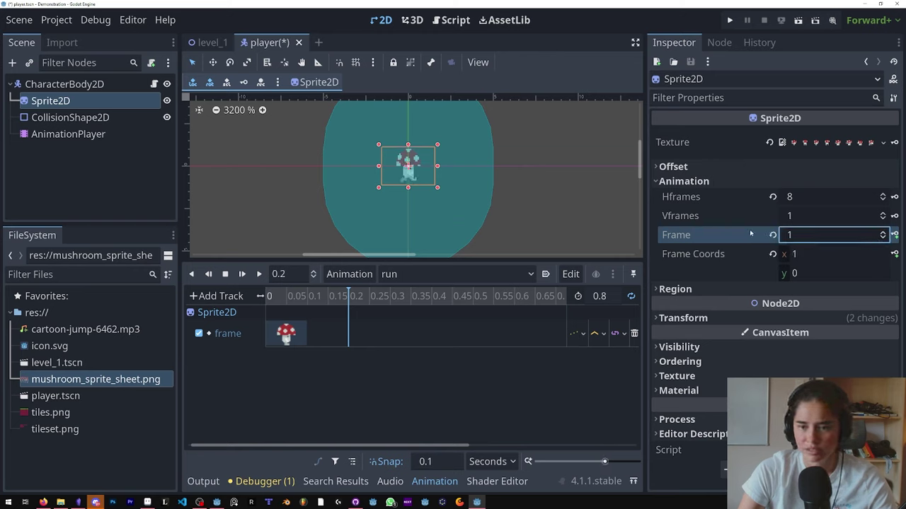
{"action": "left_click", "coordinate": [894, 235]}
- Key the sprite's Frame as 2 at 0.4 seconds in the run animation
{"action": "left_click", "coordinate": [436, 300]}
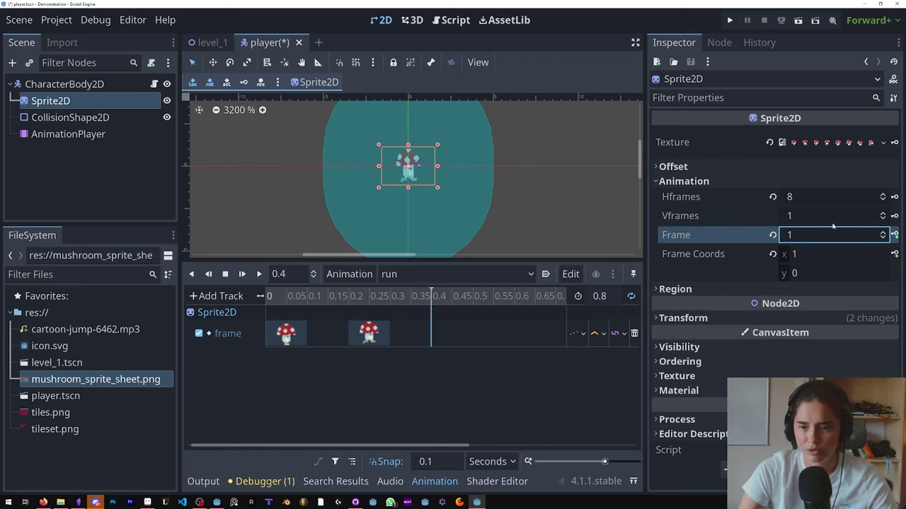
{"action": "left_click", "coordinate": [883, 235]}
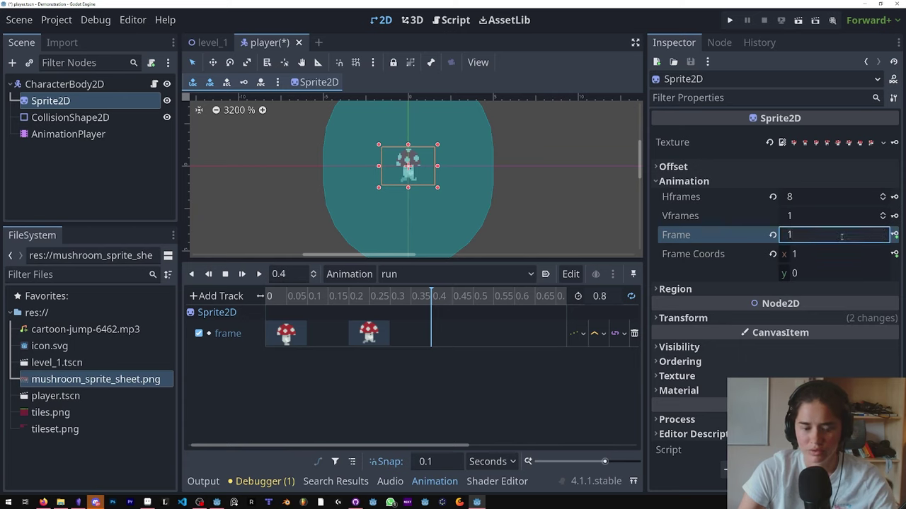
{"action": "type", "text": "2"}
{"action": "key", "text": "Return"}
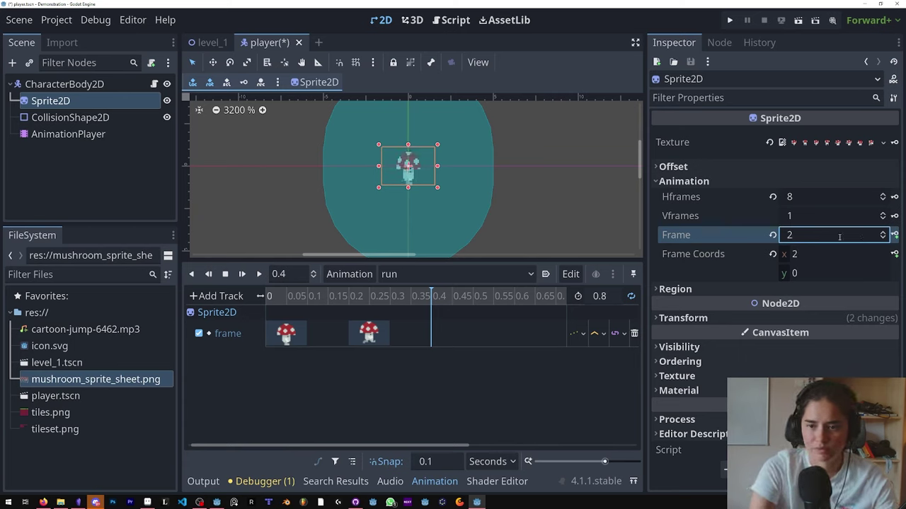
{"action": "left_click", "coordinate": [895, 236]}
- Key the sprite's Frame as 3 at 0.6 seconds and play back the run animation
{"action": "left_click", "coordinate": [514, 297]}
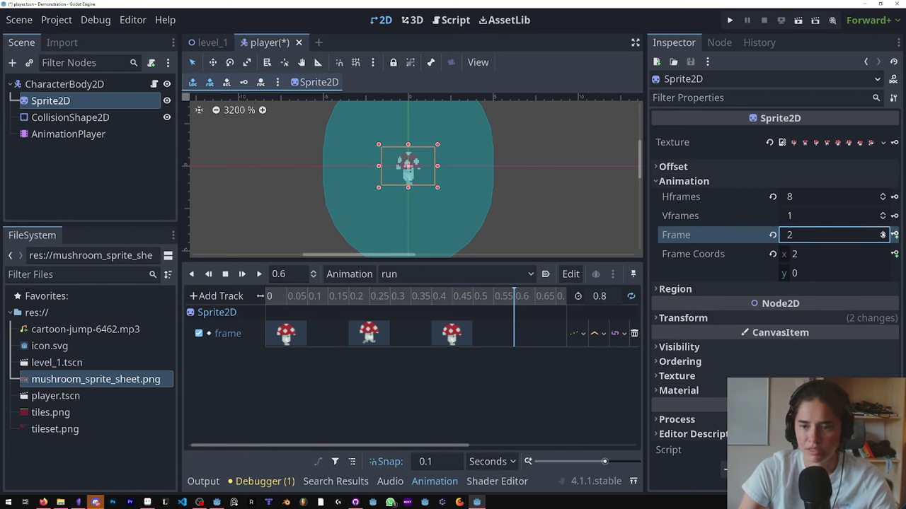
{"action": "left_click", "coordinate": [882, 233]}
{"action": "left_click", "coordinate": [894, 235]}
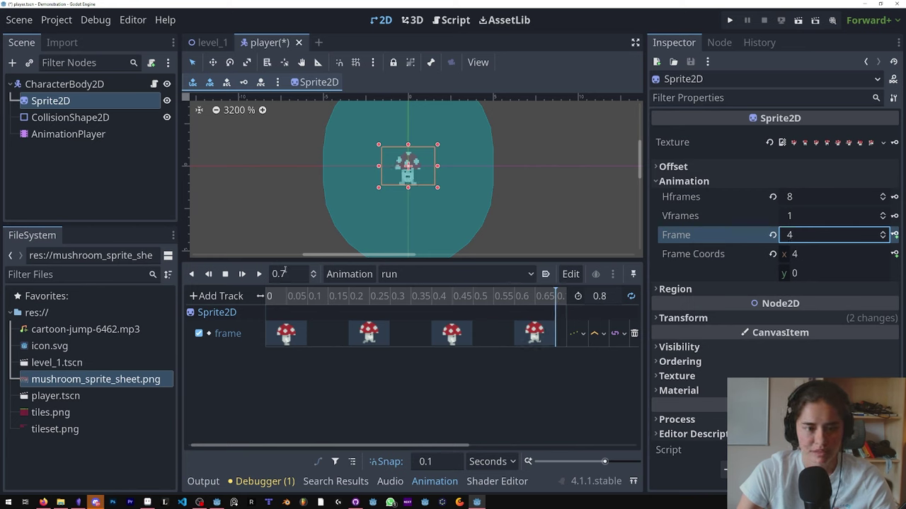
{"action": "left_click", "coordinate": [259, 274]}
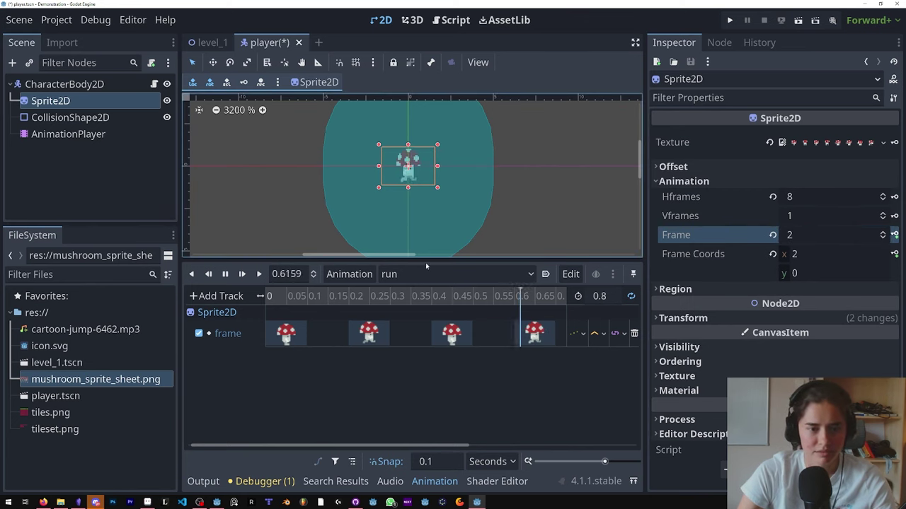
- Create a new animation named "idle" in the AnimationPlayer
{"action": "left_click", "coordinate": [349, 274]}
{"action": "left_click", "coordinate": [346, 294]}
{"action": "type", "text": "idle"}
{"action": "key", "text": "Return"}
- Set the idle animation's length to 0.6 seconds and enable looping and autoplay on load
{"action": "left_click", "coordinate": [603, 296]}
{"action": "type", "text": ".6"}
{"action": "key", "text": "Return"}
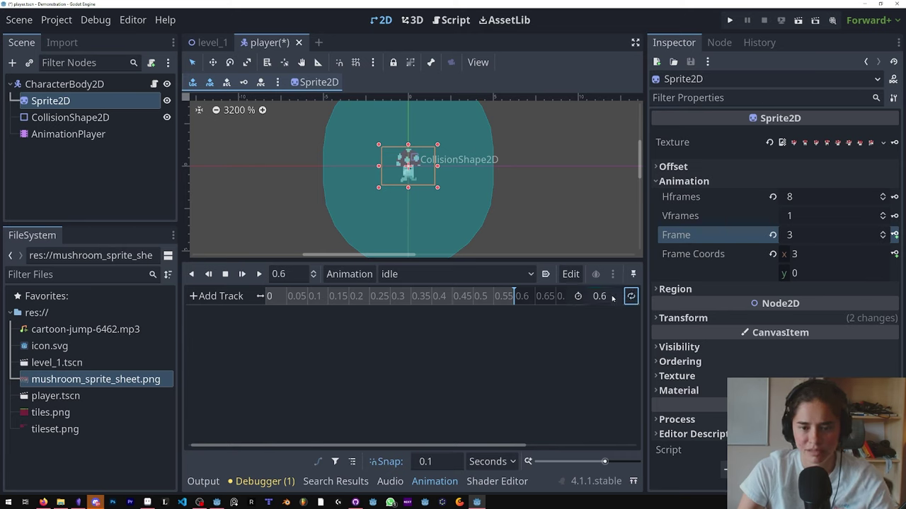
{"action": "left_click", "coordinate": [546, 276]}
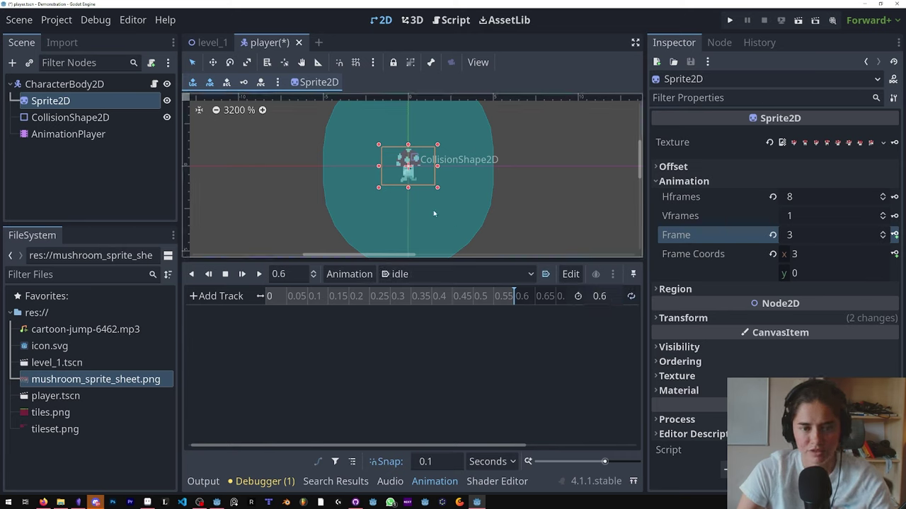
- Key the sprite's Frame in the idle animation as 4 at 0 seconds, 5 at 0.1 and 6 at 0.2
{"action": "scroll", "coordinate": [424, 199], "scroll_direction": "up", "scroll_amount": 3}
{"action": "middle_click_drag", "start_coordinate": [424, 199], "coordinate": [415, 218]}
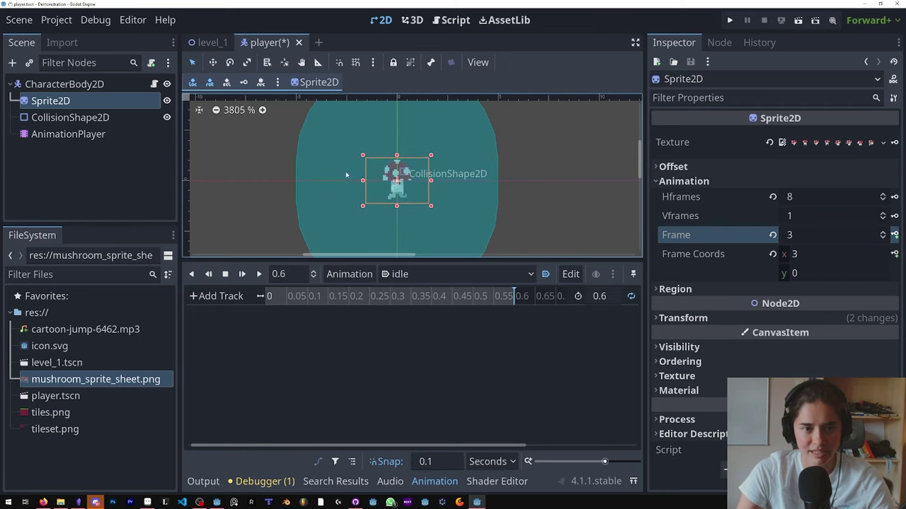
{"action": "left_click", "coordinate": [303, 296]}
{"action": "left_click", "coordinate": [883, 234]}
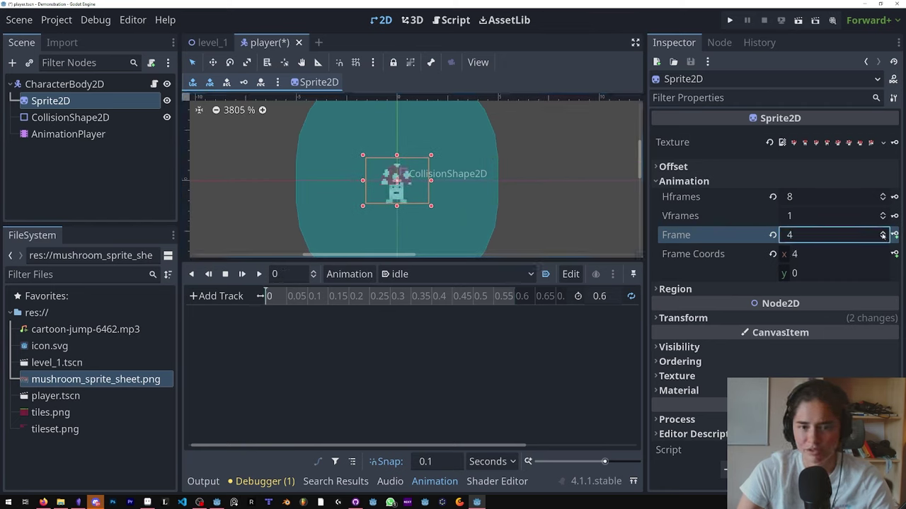
{"action": "left_click", "coordinate": [894, 235]}
{"action": "left_click", "coordinate": [405, 274]}
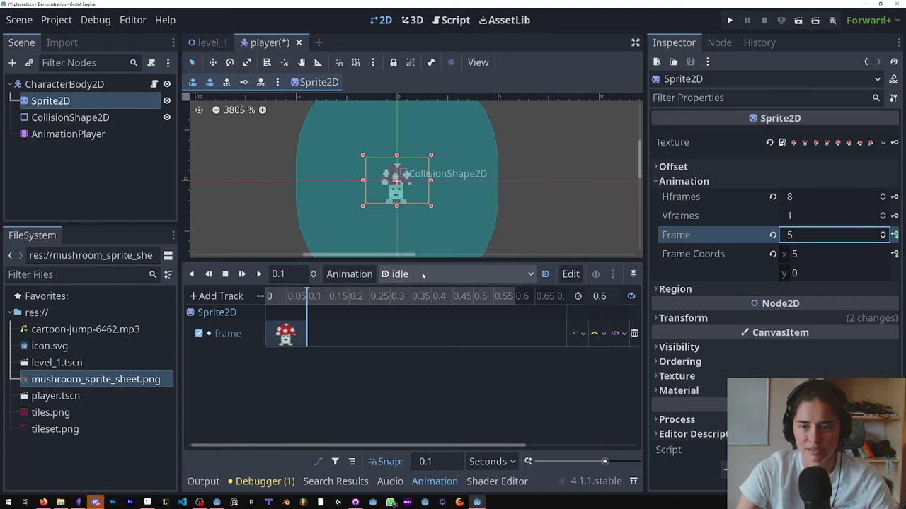
{"action": "left_click", "coordinate": [895, 235]}
{"action": "left_click", "coordinate": [894, 235]}
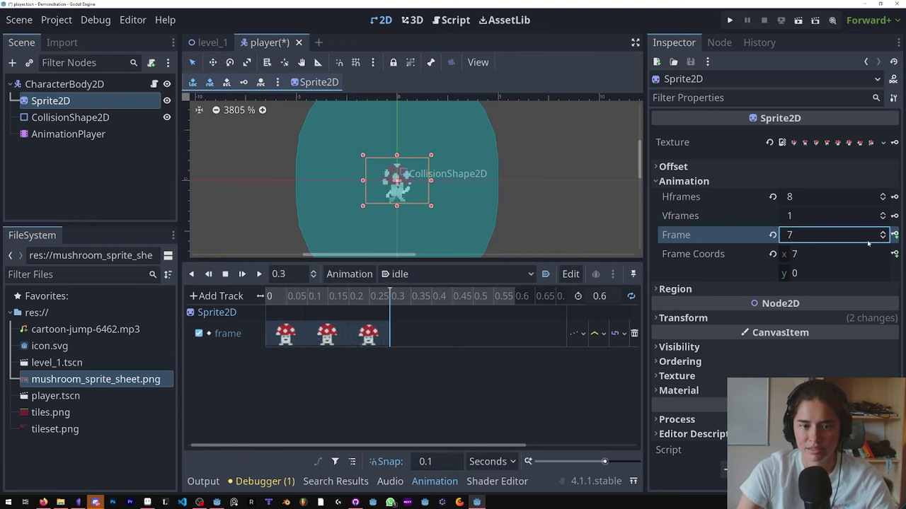
- Space out the idle keys by moving the third to 0.4 seconds and the second to 0.2, and save the scene
{"action": "left_click_drag", "start_coordinate": [368, 333], "coordinate": [451, 333]}
{"action": "left_click_drag", "start_coordinate": [334, 335], "coordinate": [368, 334]}
{"action": "key", "text": "ctrl+s"}
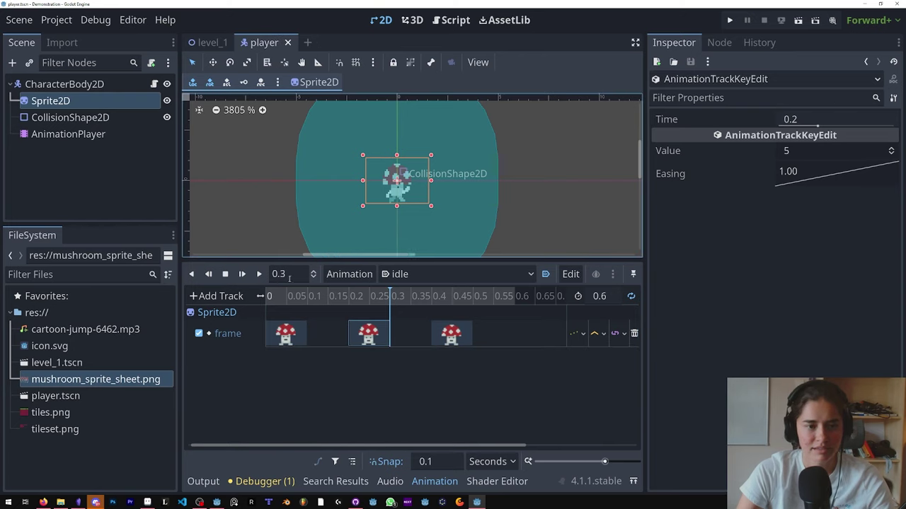
- Create a new animation named "jump" with a length of 0.1 seconds
{"action": "left_click", "coordinate": [349, 274]}
{"action": "left_click", "coordinate": [340, 293]}
{"action": "key", "text": "BackSpace"}
{"action": "type", "text": "jump"}
{"action": "key", "text": "Return"}
{"action": "left_click", "coordinate": [614, 295]}
{"action": "type", "text": "0.1"}
{"action": "key", "text": "Return"}
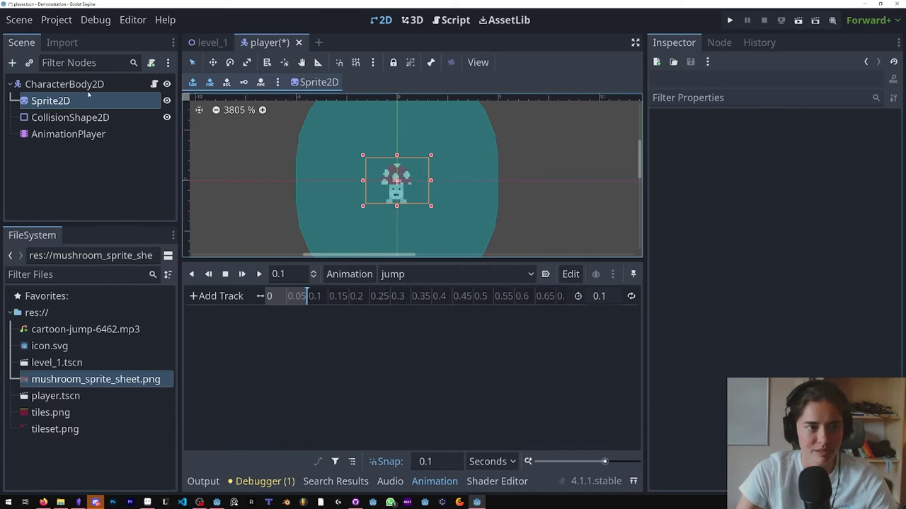
- Key the Sprite2D's Frame as 7 in the jump animation, move the key to 0 seconds, and save the scene
{"action": "left_click", "coordinate": [51, 101]}
{"action": "left_click", "coordinate": [882, 232]}
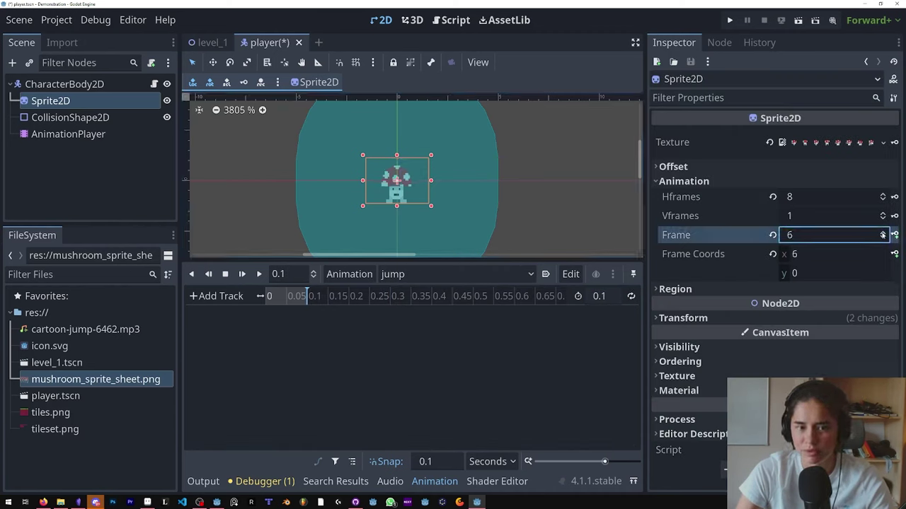
{"action": "left_click", "coordinate": [883, 232]}
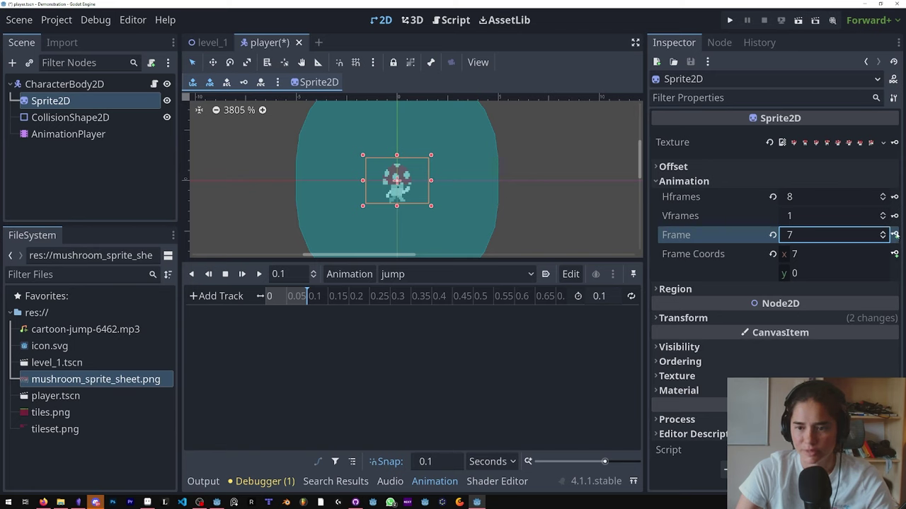
{"action": "left_click", "coordinate": [895, 235]}
{"action": "left_click", "coordinate": [404, 274]}
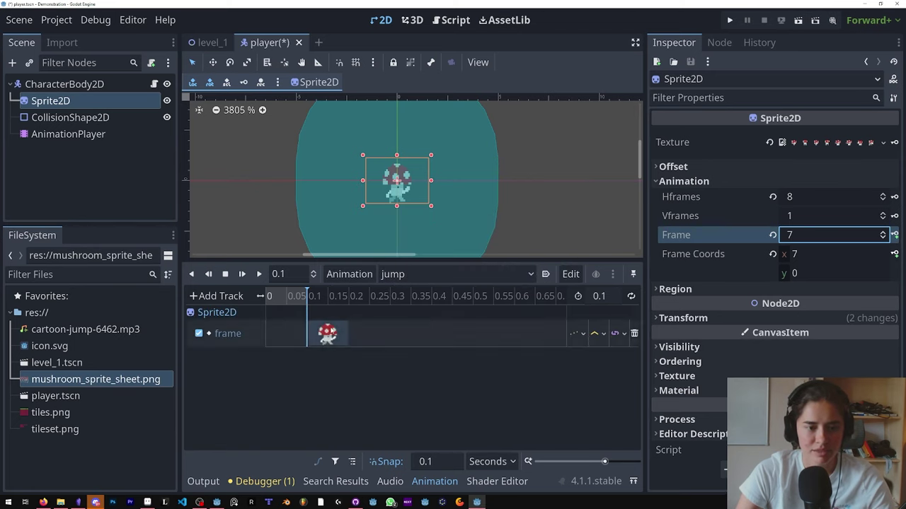
{"action": "left_click_drag", "start_coordinate": [327, 331], "coordinate": [287, 331]}
{"action": "key", "text": "ctrl+s"}
- Open the player script and enlarge the code editor by shrinking the animation editor
{"action": "left_click", "coordinate": [155, 84]}
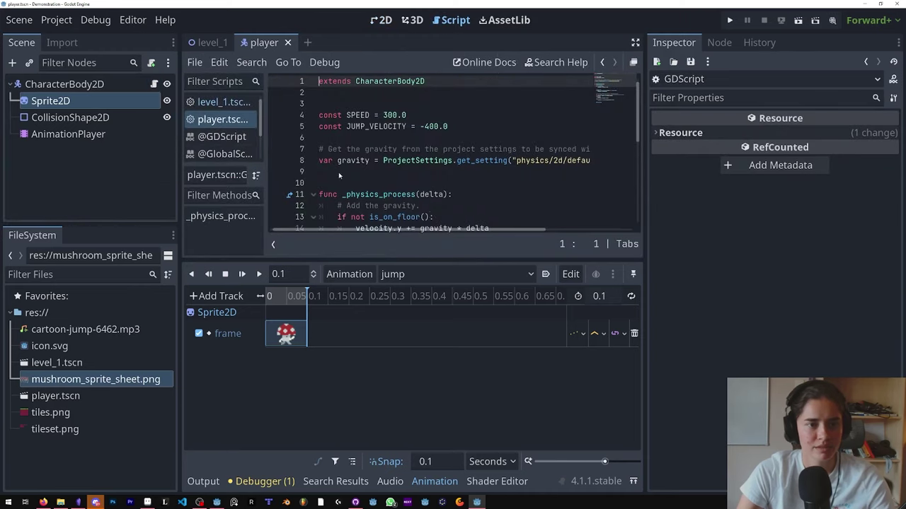
{"action": "scroll", "coordinate": [370, 192], "scroll_direction": "down", "scroll_amount": 6}
{"action": "left_click_drag", "start_coordinate": [451, 259], "coordinate": [438, 469]}
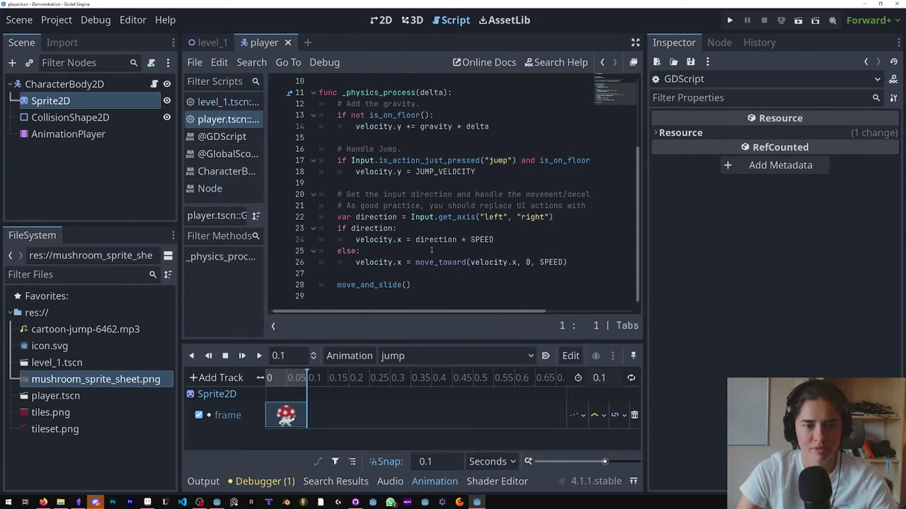
{"action": "scroll", "coordinate": [431, 250], "scroll_direction": "up", "scroll_amount": 3}
{"action": "scroll", "coordinate": [431, 250], "scroll_direction": "down", "scroll_amount": 2}
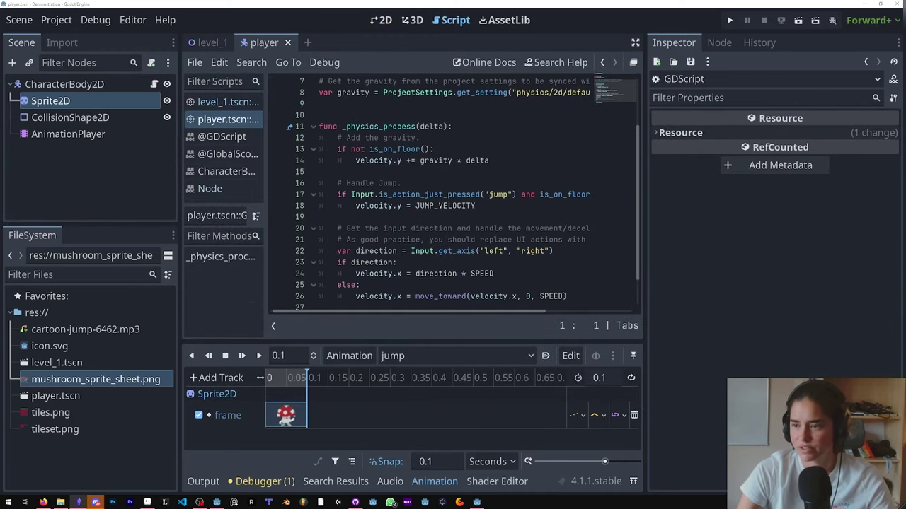
{"action": "scroll", "coordinate": [403, 284], "scroll_direction": "down", "scroll_amount": 1}
- Insert code before move_and_slide() that plays "run", "idle" or "jump" from velocity.x and is_on_floor(), and sets sprite_2d.flip_h by velocity.x
{"action": "left_click", "coordinate": [363, 276]}
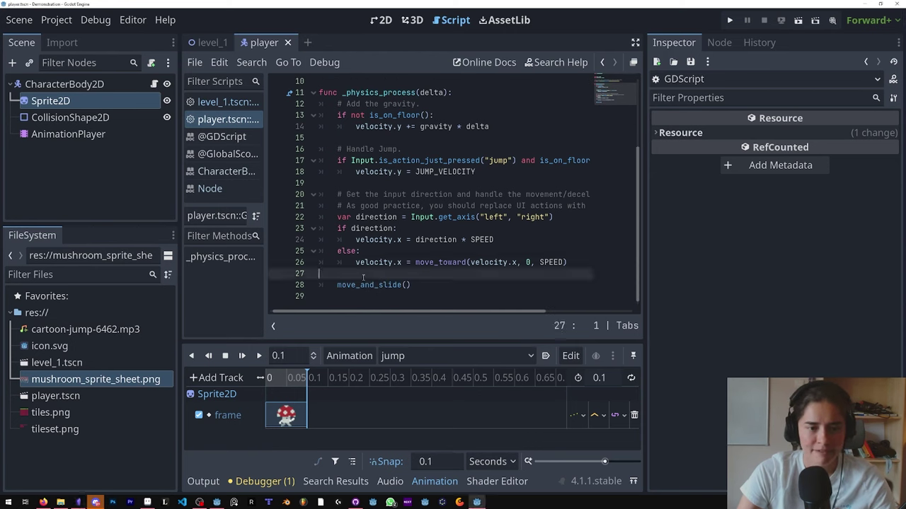
{"action": "key", "text": "Return"}
{"action": "key", "text": "Return"}
{"action": "key", "text": "ctrl+Up"}
{"action": "type", "text": "if velocity.x != 0 and is_on_floor(): \t\tanimation_player.play(\"run\") \telse: \t\tanimation_player.play(\"idle\") \t \tif !is_on_floor(): \t\tanimation_player.play(\"jump\") \t \tif velocity.x >= 0: \t\tsprite_2d.flip_h = false \telse: \t\tsprite_2d.flip_h = true"}
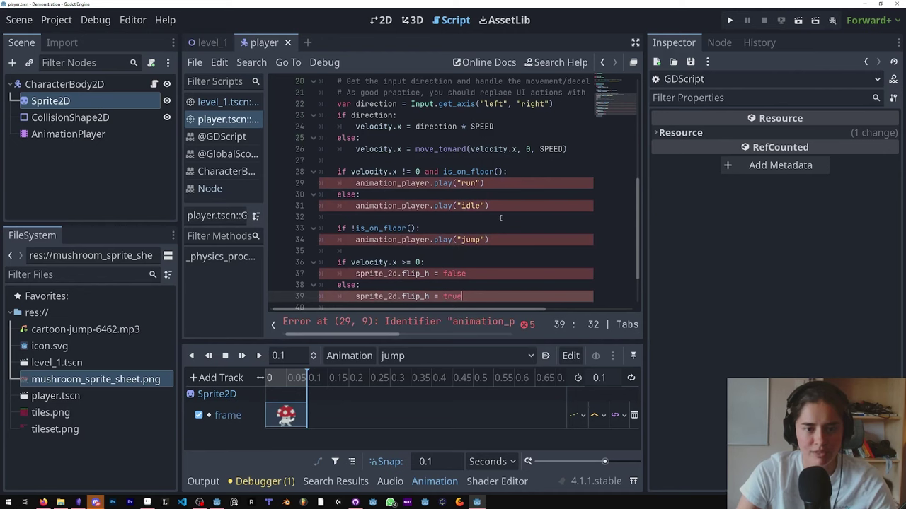
- Check the script's animation_player and sprite_2d references, and select the AnimationPlayer and Sprite2D nodes together with the script open
{"action": "double_click", "coordinate": [395, 184]}
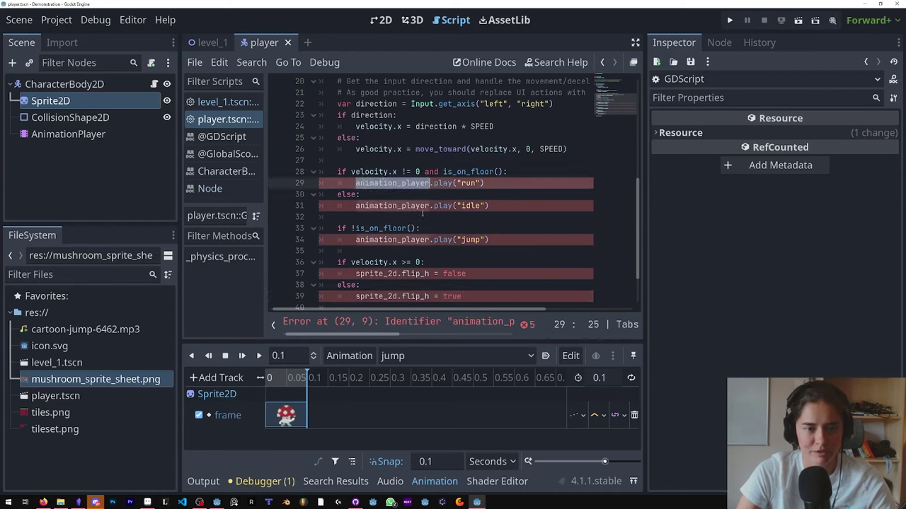
{"action": "scroll", "coordinate": [425, 218], "scroll_direction": "up", "scroll_amount": 6}
{"action": "scroll", "coordinate": [403, 240], "scroll_direction": "down", "scroll_amount": 8}
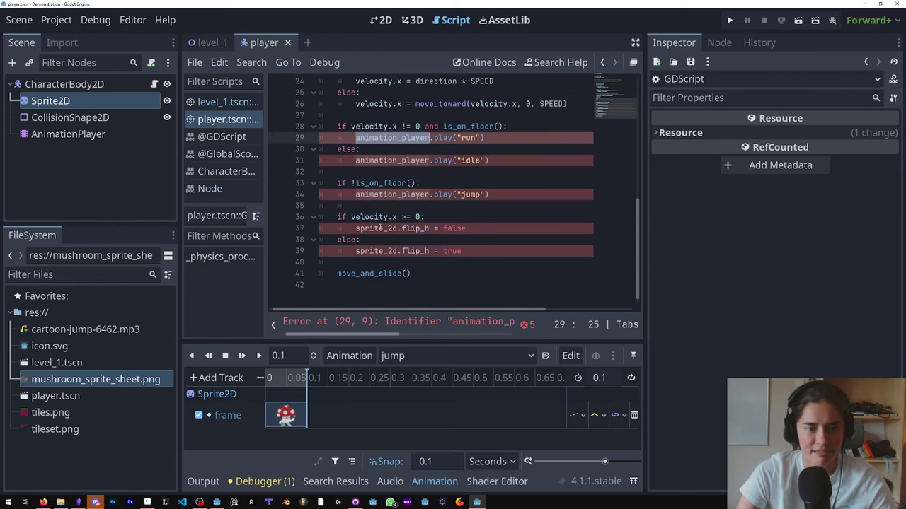
{"action": "scroll", "coordinate": [381, 228], "scroll_direction": "up", "scroll_amount": 8}
{"action": "left_click", "coordinate": [64, 117]}
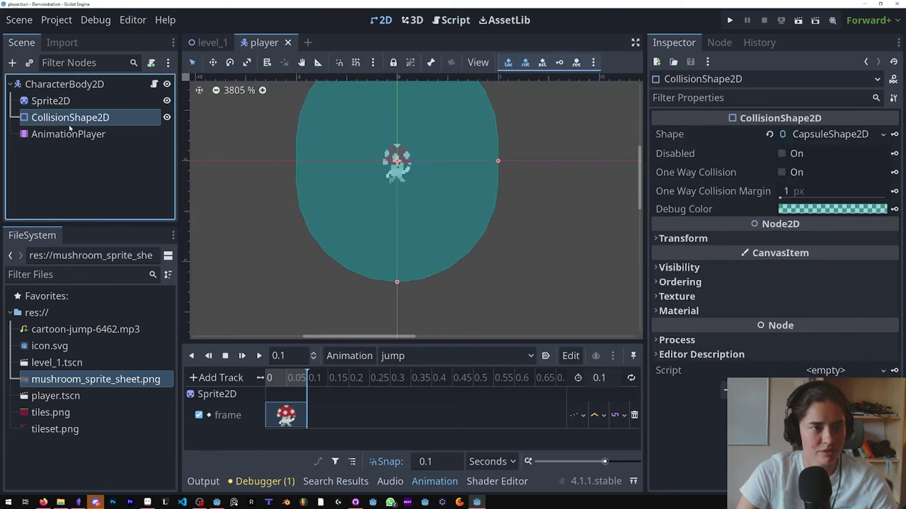
{"action": "left_click", "coordinate": [68, 134]}
{"action": "left_click", "coordinate": [154, 84]}
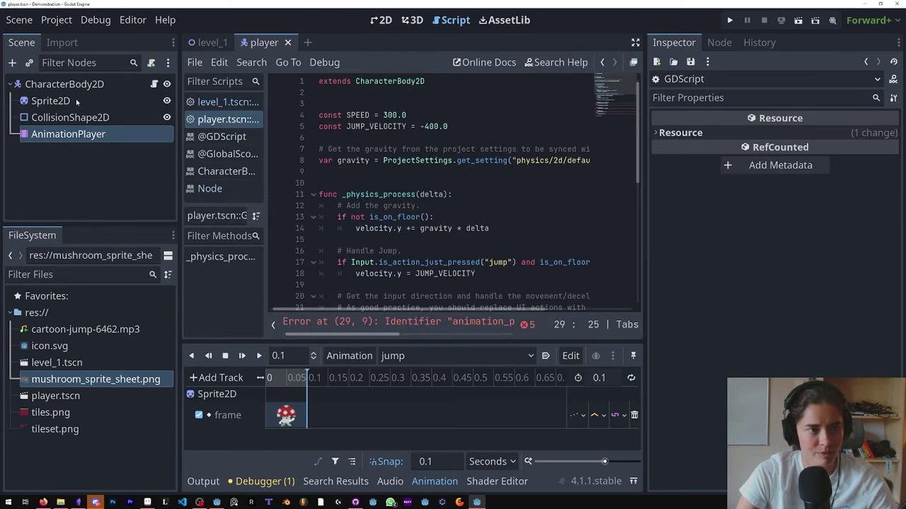
{"action": "left_click", "coordinate": [51, 101], "text": "ctrl"}
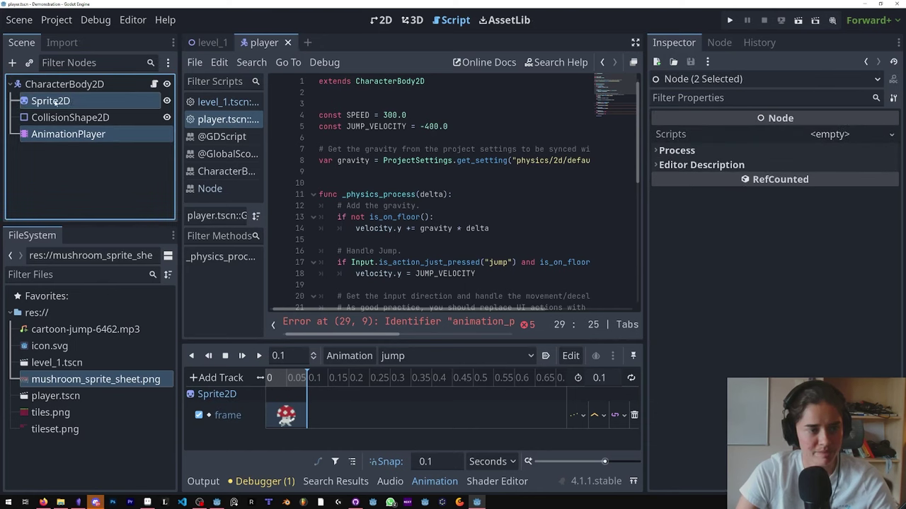
{"action": "left_click_drag", "start_coordinate": [51, 100], "coordinate": [332, 134]}
{"action": "key", "text": "ctrl+z"}
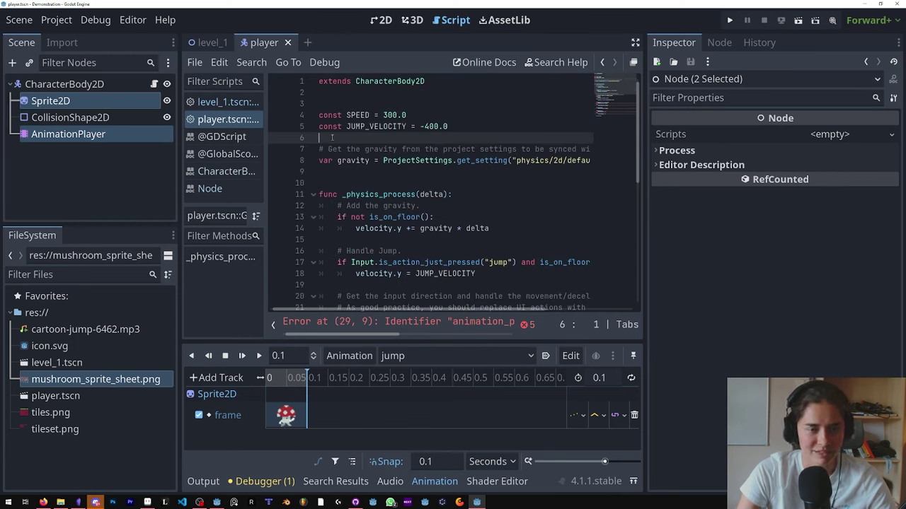
{"action": "key", "text": "Return"}
{"action": "key", "text": "Return"}
{"action": "key", "text": "Up"}
{"action": "left_click_drag", "start_coordinate": [53, 135], "coordinate": [297, 150], "text": "ctrl"}
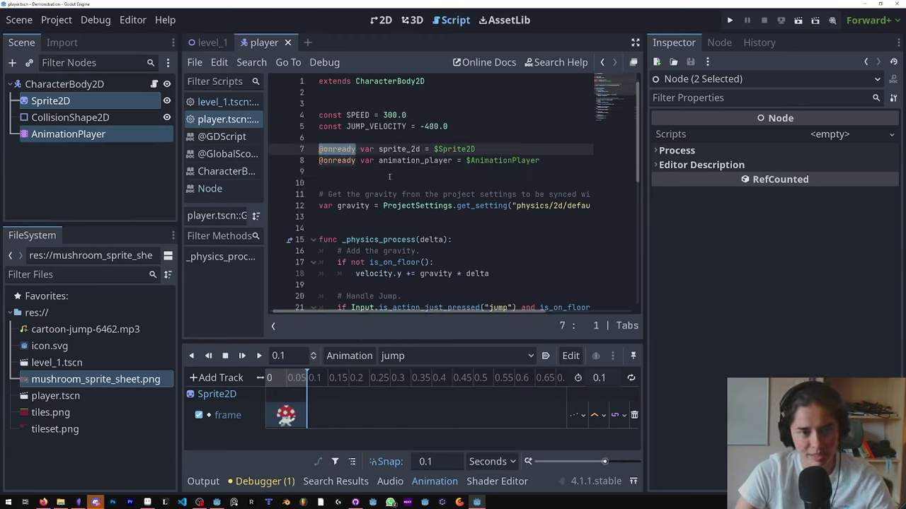
- Add a _ready() function above _physics_process that prints "ready"
{"action": "left_click", "coordinate": [352, 220]}
{"action": "key", "text": "Return"}
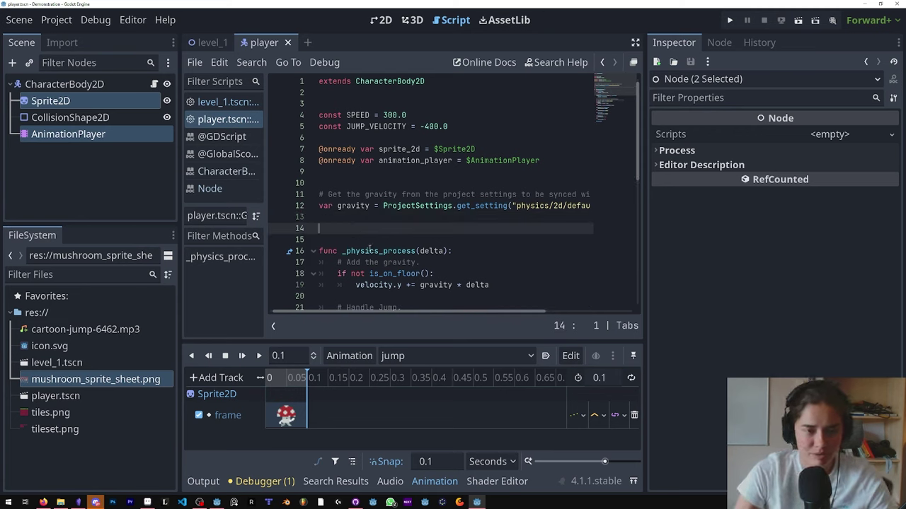
{"action": "type", "text": "func"}
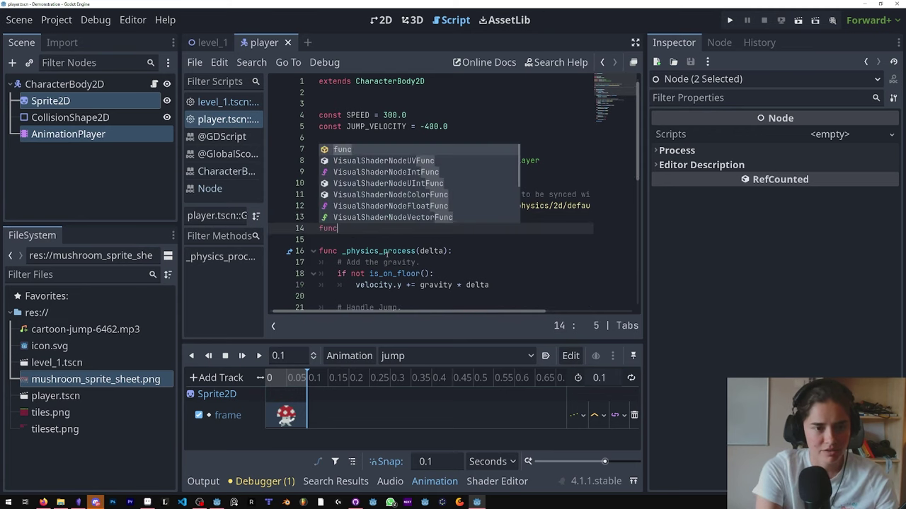
{"action": "type", "text": " _ready"}
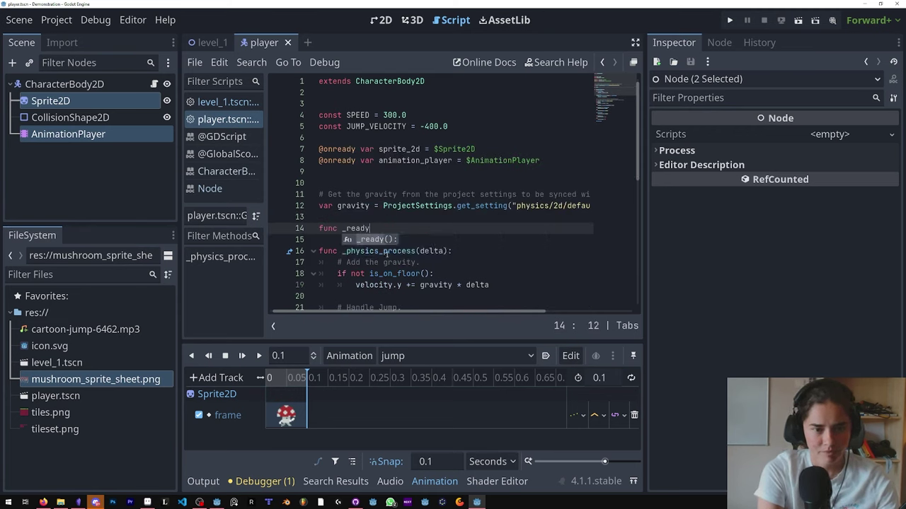
{"action": "type", "text": ":"}
{"action": "key", "text": "Return"}
{"action": "type", "text": "print(\"re"}
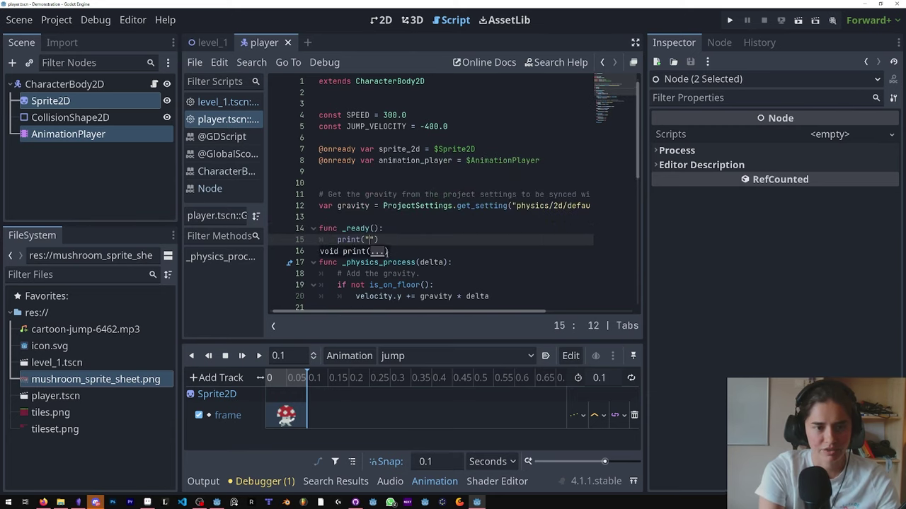
{"action": "type", "text": "ady"}
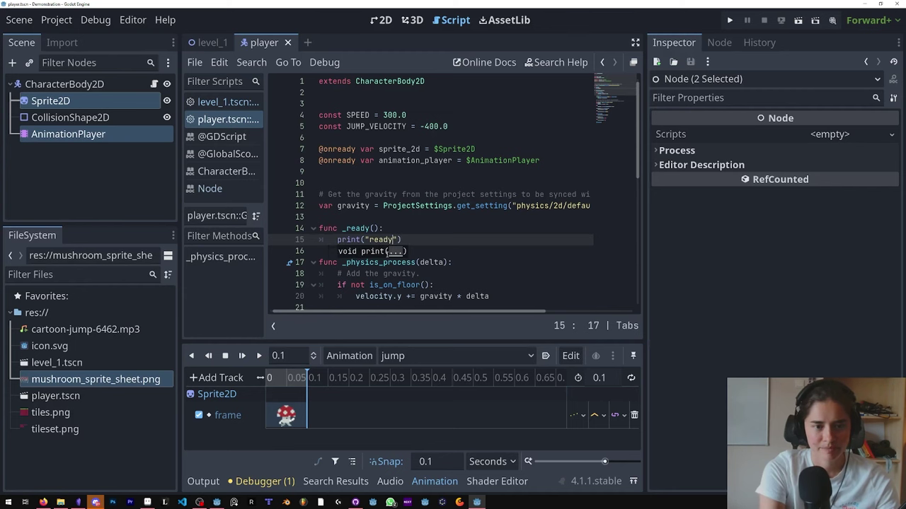
{"action": "left_click", "coordinate": [213, 42]}
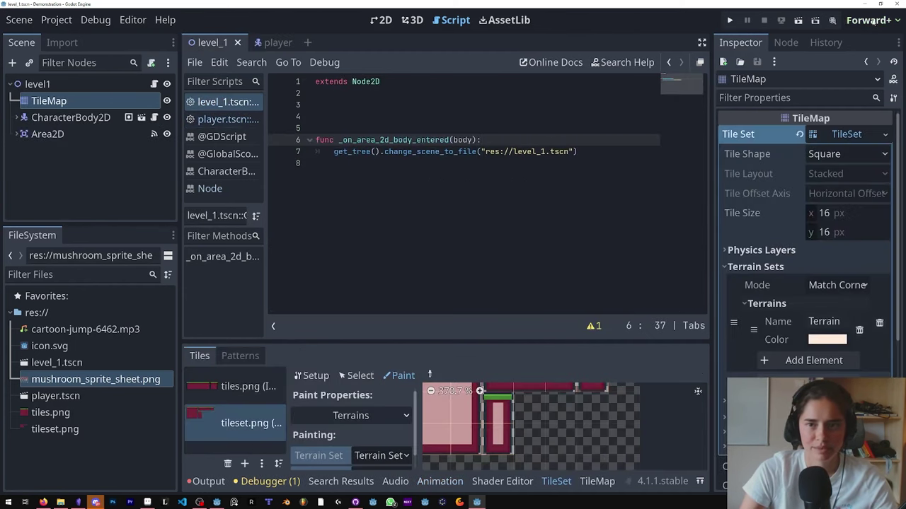
{"action": "left_click", "coordinate": [798, 20]}
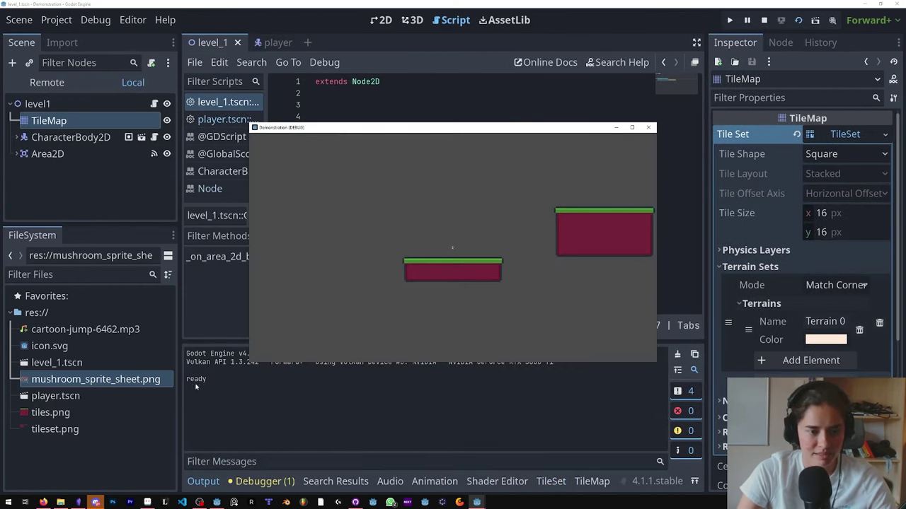
{"action": "double_click", "coordinate": [197, 382]}
{"action": "left_click", "coordinate": [278, 42]}
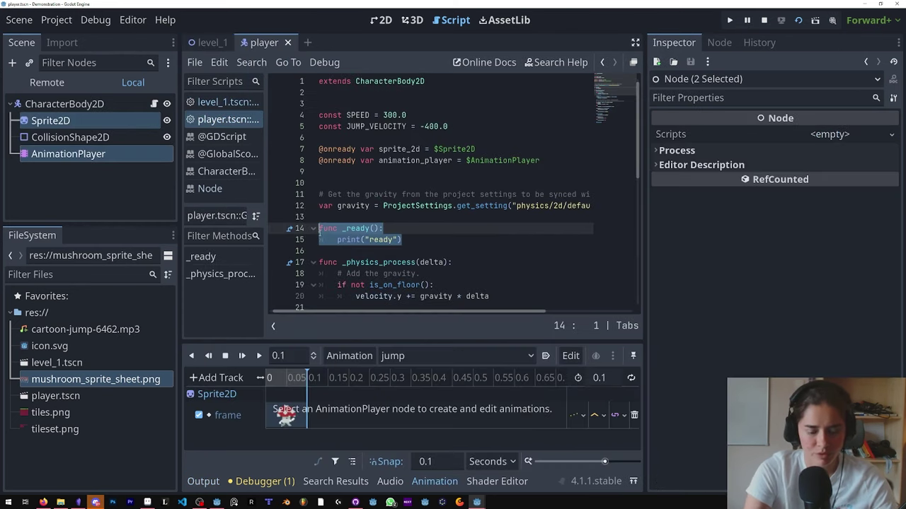
{"action": "double_click", "coordinate": [338, 160]}
{"action": "left_click", "coordinate": [342, 160]}
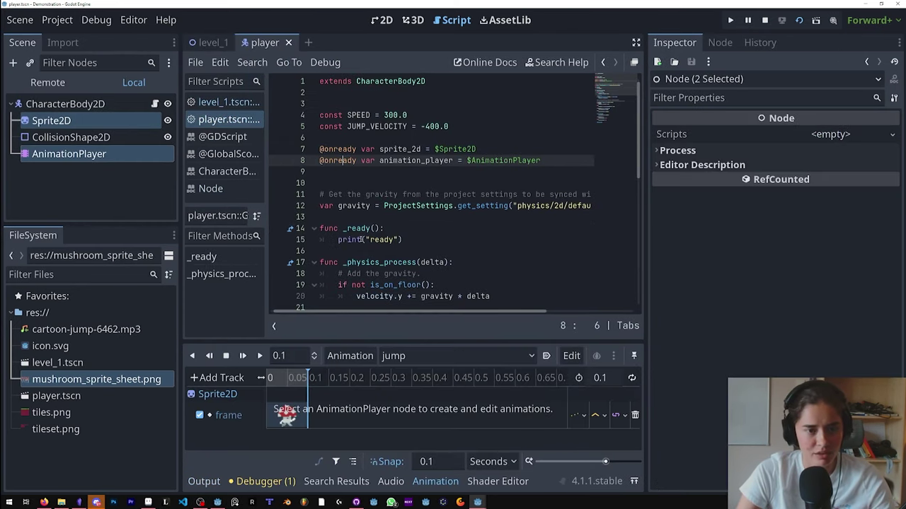
{"action": "left_click_drag", "start_coordinate": [545, 161], "coordinate": [339, 144]}
{"action": "left_click_drag", "start_coordinate": [424, 242], "coordinate": [333, 217]}
{"action": "key", "text": "shift+Down"}
{"action": "key", "text": "BackSpace"}
{"action": "key", "text": "BackSpace"}
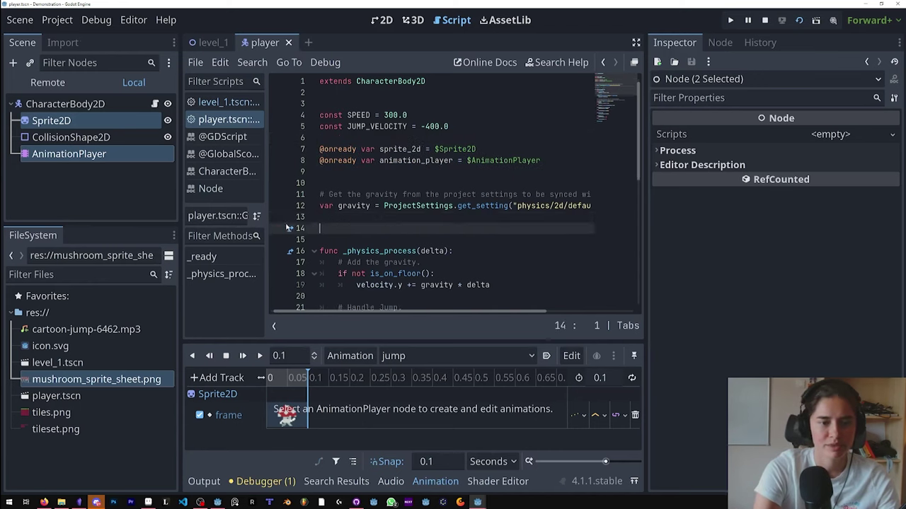
{"action": "left_click_drag", "start_coordinate": [360, 164], "coordinate": [281, 165]}
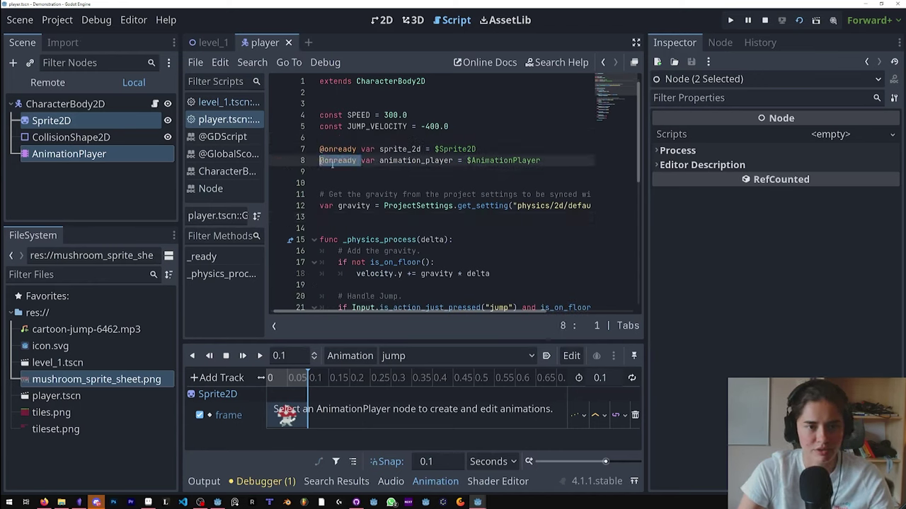
{"action": "key", "text": "BackSpace"}
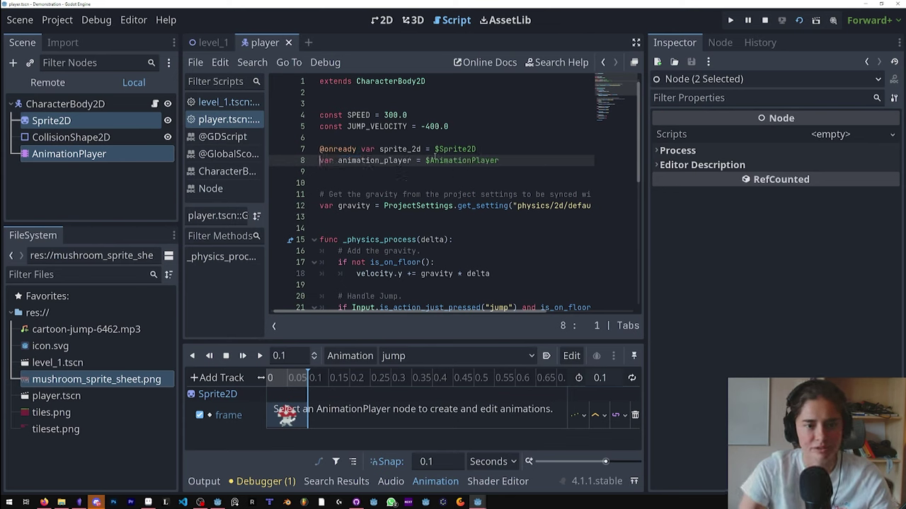
{"action": "left_click", "coordinate": [420, 171]}
{"action": "key", "text": "ctrl+z"}
{"action": "key", "text": "ctrl+z"}
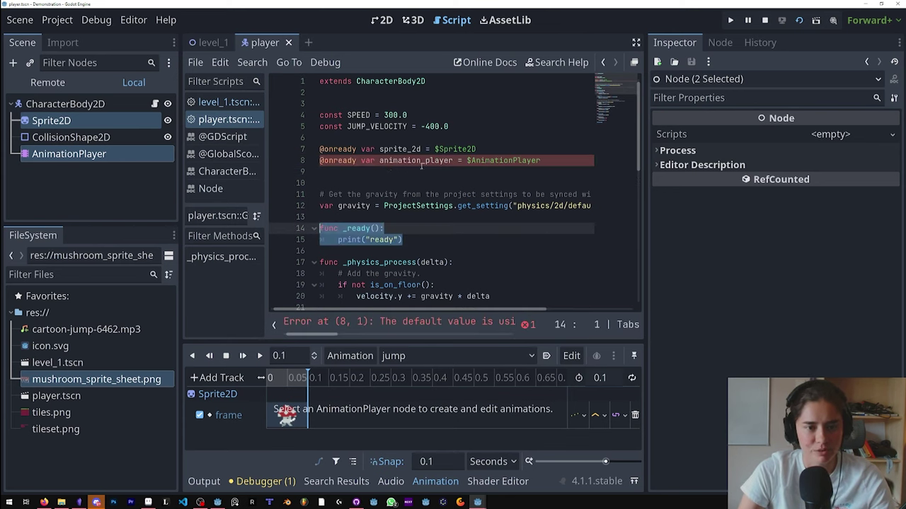
- Delete the _ready() function with its print("ready") line from the player script
{"action": "left_click_drag", "start_coordinate": [466, 161], "coordinate": [578, 166]}
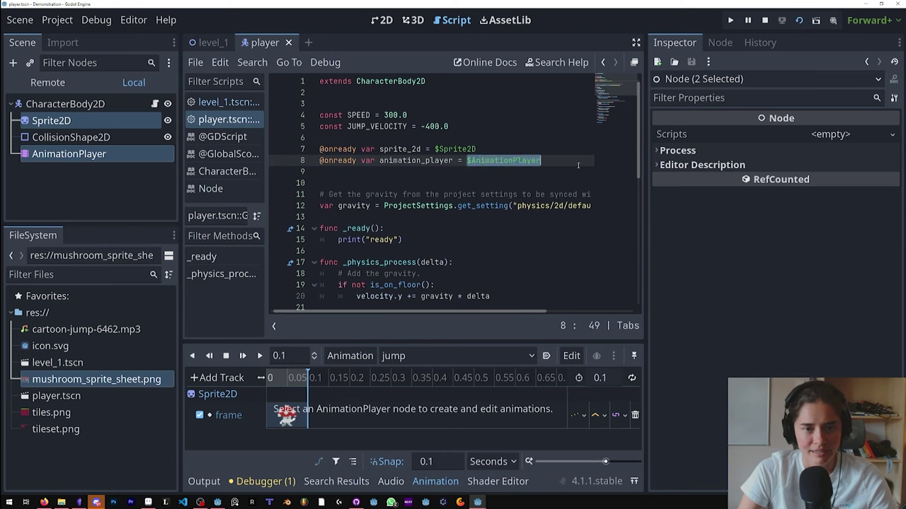
{"action": "left_click", "coordinate": [494, 168]}
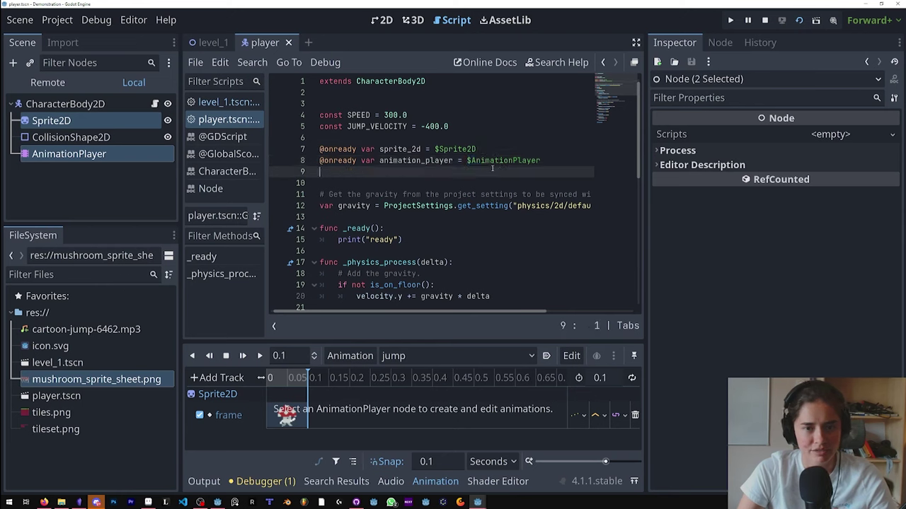
{"action": "scroll", "coordinate": [406, 219], "scroll_direction": "down", "scroll_amount": 5}
{"action": "scroll", "coordinate": [405, 220], "scroll_direction": "up", "scroll_amount": 5}
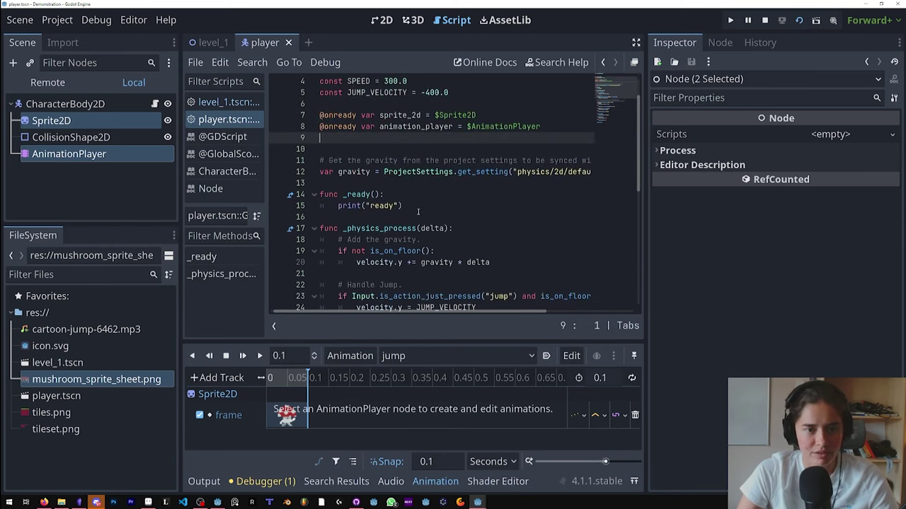
{"action": "left_click_drag", "start_coordinate": [405, 207], "coordinate": [296, 196]}
{"action": "key", "text": "BackSpace"}
{"action": "key", "text": "BackSpace"}
- Examine the velocity.x and is_on_floor() conditions that play the "run", "idle" and "jump" animations, and inspect the AnimationPlayer node
{"action": "scroll", "coordinate": [385, 213], "scroll_direction": "down", "scroll_amount": 8}
{"action": "scroll", "coordinate": [446, 244], "scroll_direction": "up", "scroll_amount": 1}
{"action": "scroll", "coordinate": [443, 241], "scroll_direction": "down", "scroll_amount": 1}
{"action": "scroll", "coordinate": [431, 233], "scroll_direction": "up", "scroll_amount": 1}
{"action": "left_click_drag", "start_coordinate": [347, 183], "coordinate": [395, 183]}
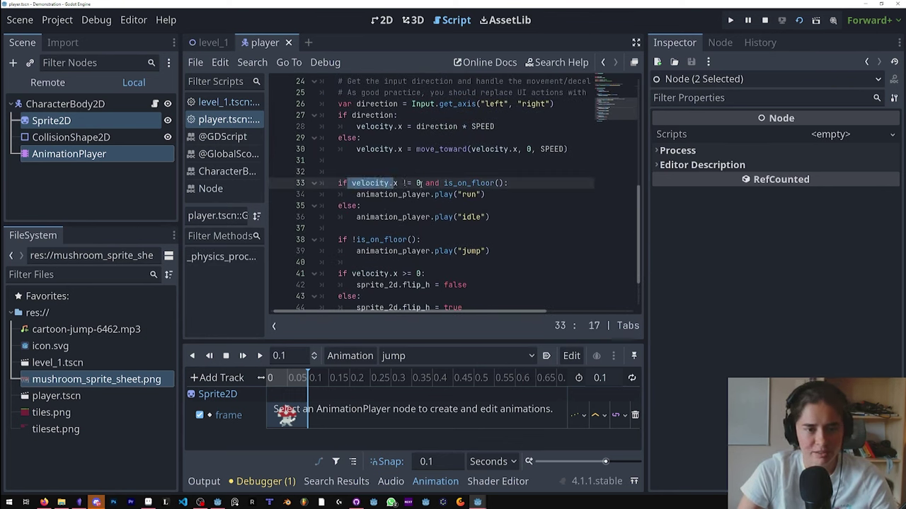
{"action": "left_click", "coordinate": [418, 182]}
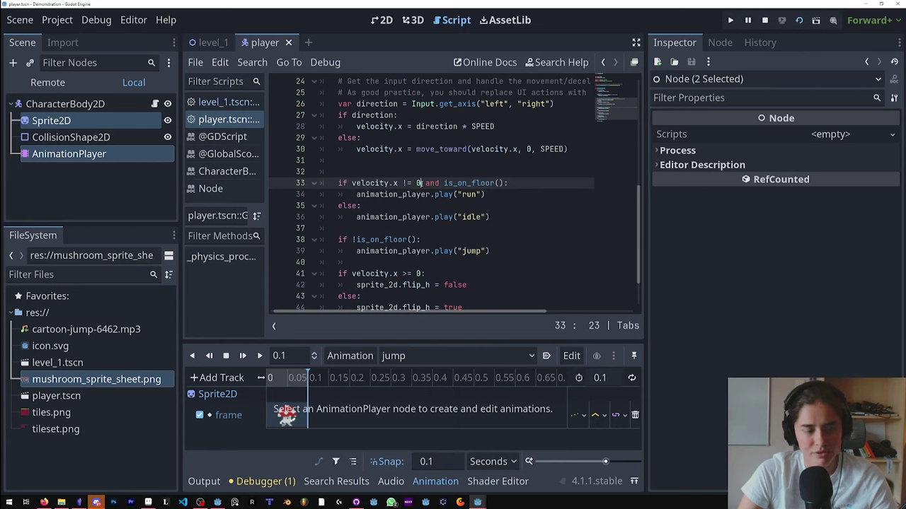
{"action": "left_click_drag", "start_coordinate": [444, 183], "coordinate": [358, 205]}
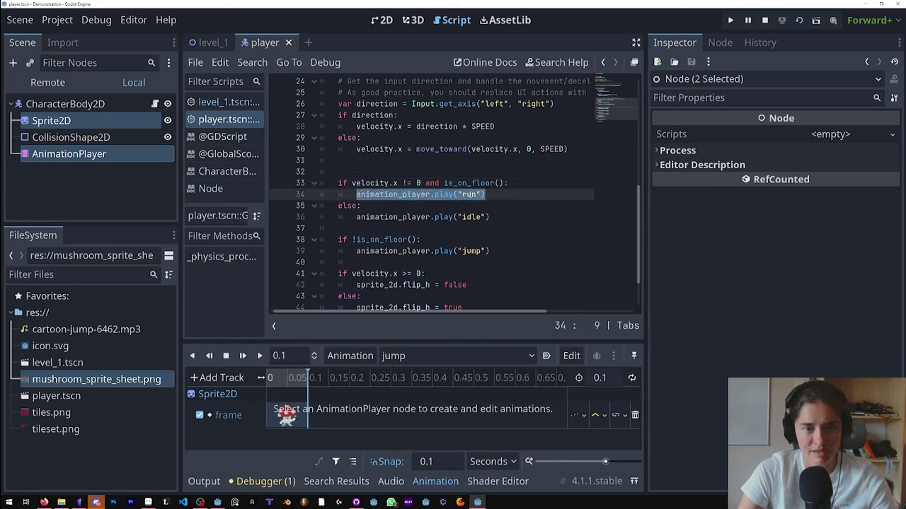
{"action": "double_click", "coordinate": [469, 194]}
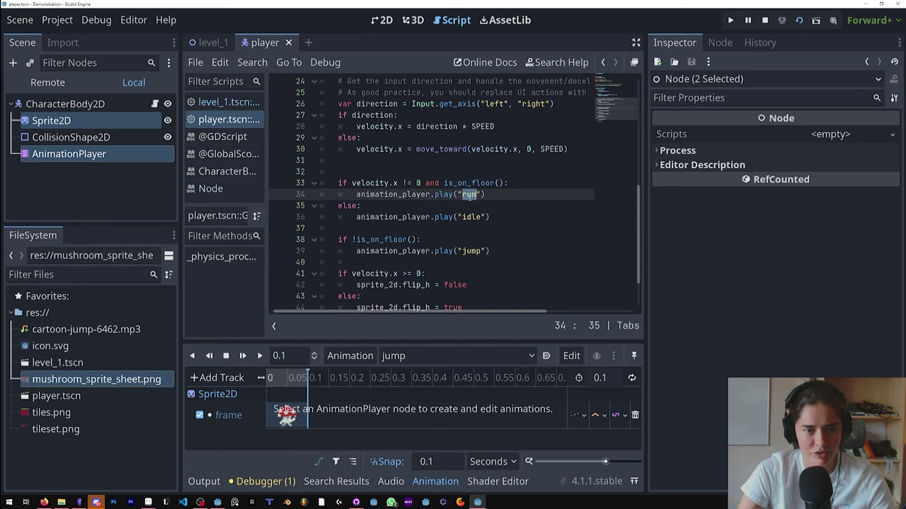
{"action": "left_click", "coordinate": [78, 157]}
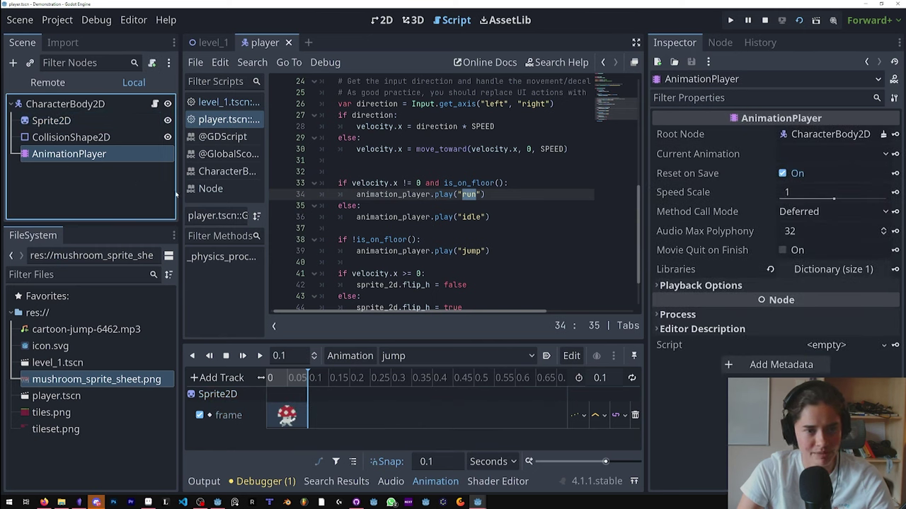
{"action": "mouse_move", "coordinate": [490, 218]}
{"action": "left_mouse_down"}
{"action": "mouse_move", "coordinate": [350, 206]}
{"action": "mouse_move", "coordinate": [362, 219]}
{"action": "mouse_move", "coordinate": [353, 206]}
{"action": "mouse_move", "coordinate": [507, 216]}
{"action": "left_mouse_up"}
{"action": "scroll", "coordinate": [362, 219], "scroll_direction": "down", "scroll_amount": 1}
{"action": "scroll", "coordinate": [463, 260], "scroll_direction": "down", "scroll_amount": 1}
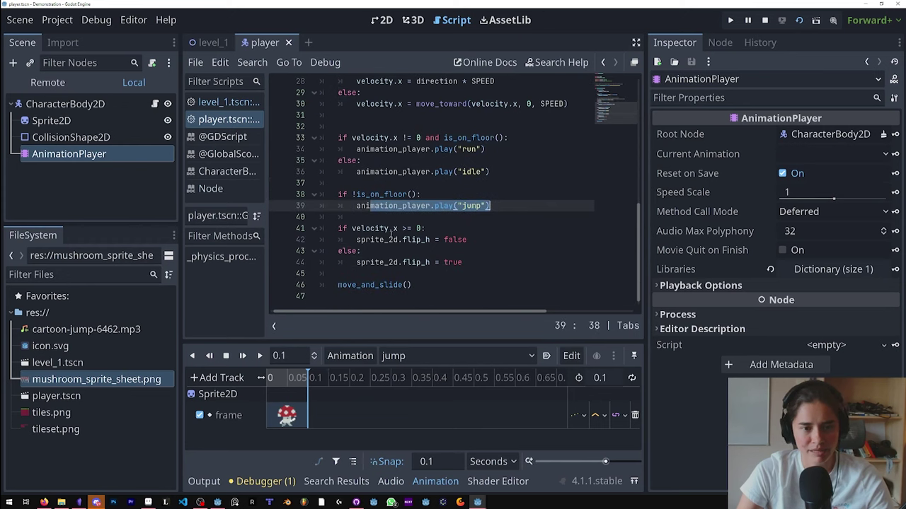
- Review the velocity.x check behind sprite_2d.flip_h, preview Flip H on the Sprite2D, and undo the flip
{"action": "left_click_drag", "start_coordinate": [425, 228], "coordinate": [352, 228]}
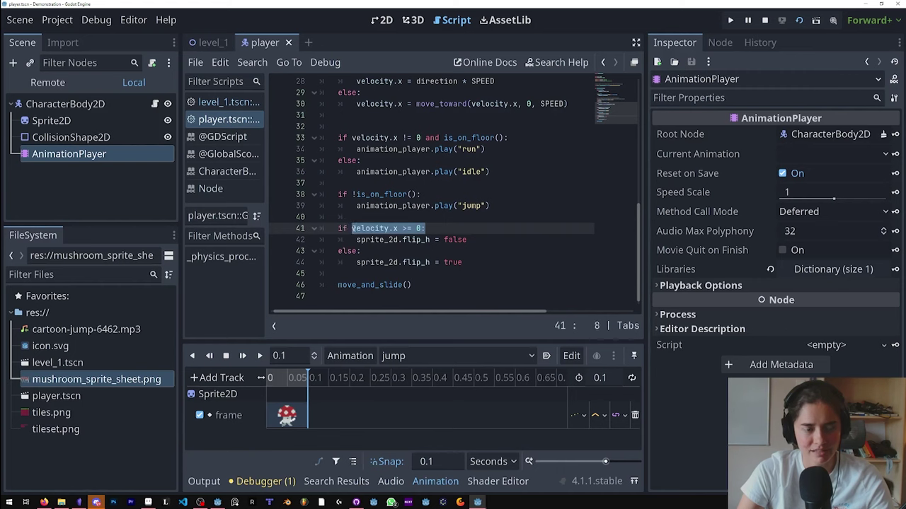
{"action": "left_click_drag", "start_coordinate": [425, 229], "coordinate": [465, 240]}
{"action": "left_click", "coordinate": [109, 120]}
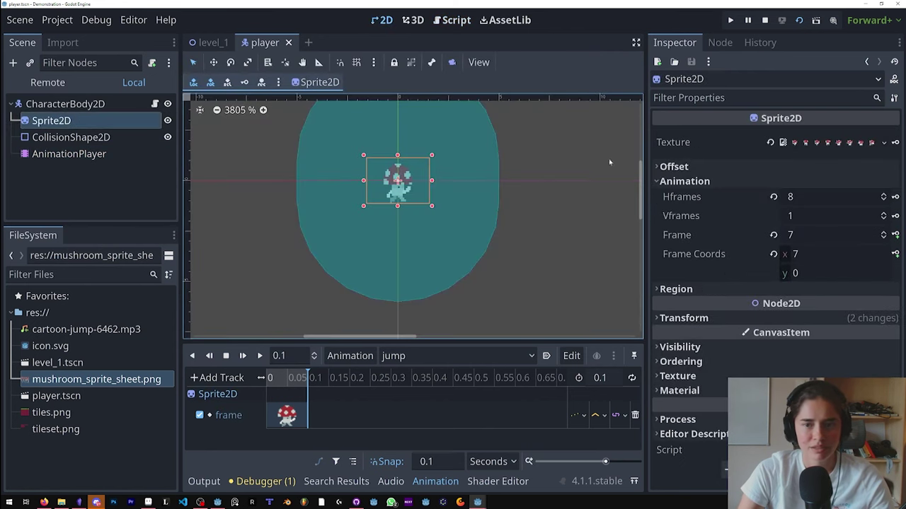
{"action": "scroll", "coordinate": [536, 190], "scroll_direction": "up", "scroll_amount": 2}
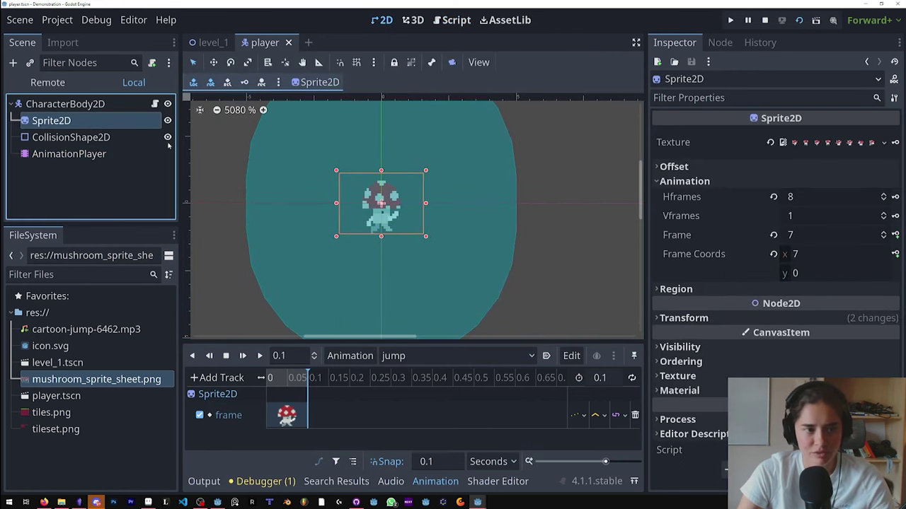
{"action": "left_click", "coordinate": [678, 166]}
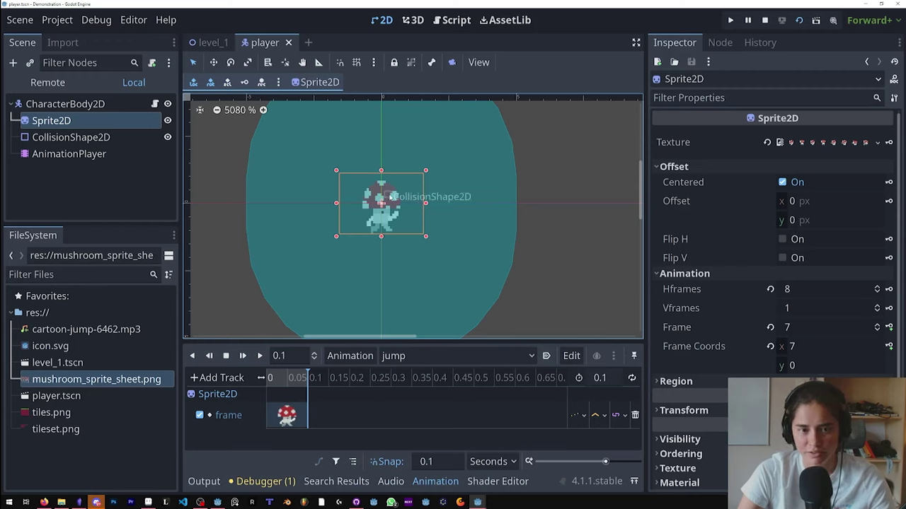
{"action": "left_click", "coordinate": [782, 239]}
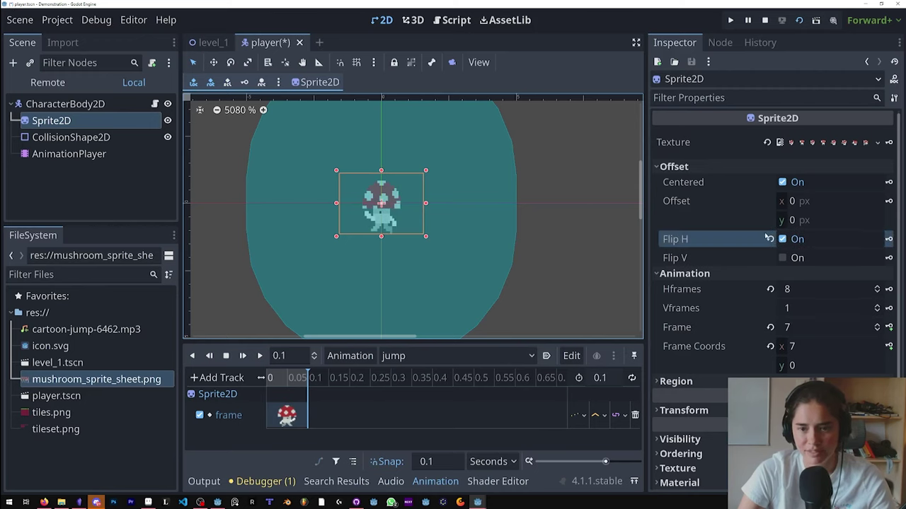
{"action": "key", "text": "ctrl+z"}
- Return to the flip_h block in the player script, save the player scene, and test-run the level_1 scene
{"action": "left_click", "coordinate": [154, 103]}
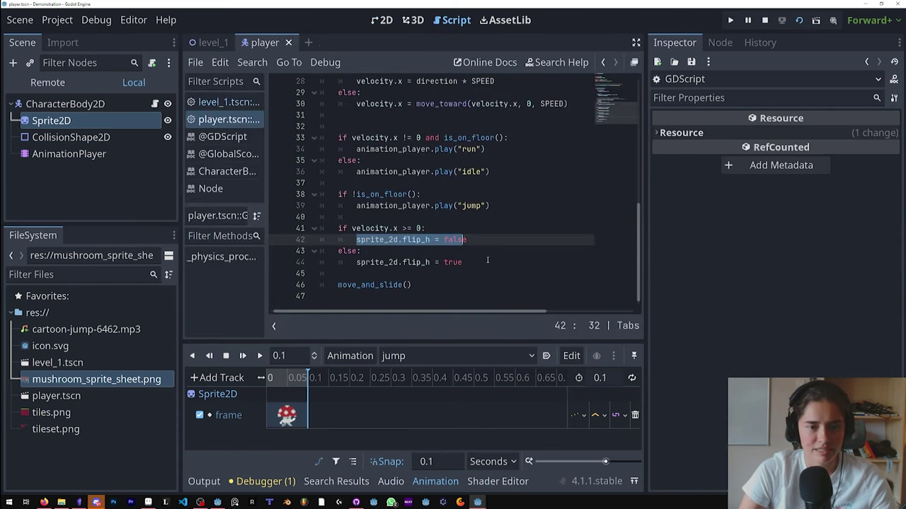
{"action": "left_click_drag", "start_coordinate": [488, 263], "coordinate": [289, 224]}
{"action": "key", "text": "BackSpace"}
{"action": "key", "text": "ctrl+s"}
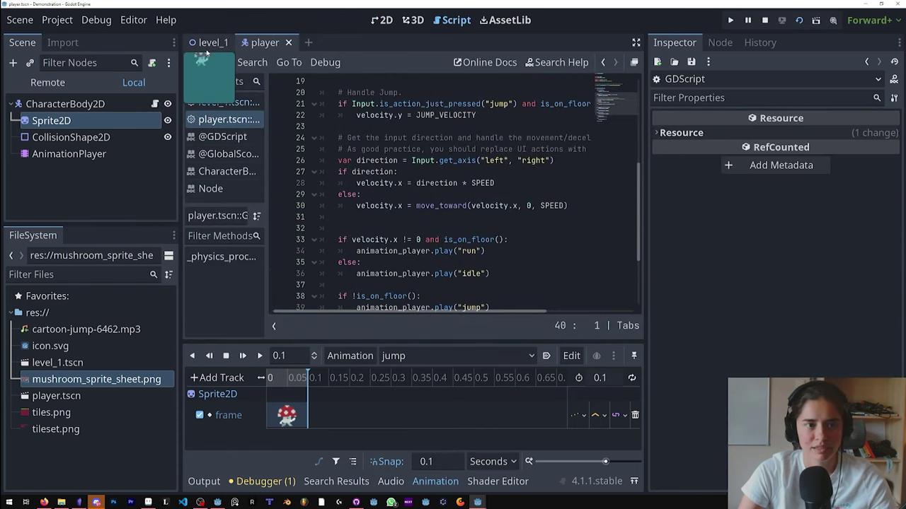
{"action": "left_click", "coordinate": [206, 44]}
{"action": "left_click", "coordinate": [799, 22]}
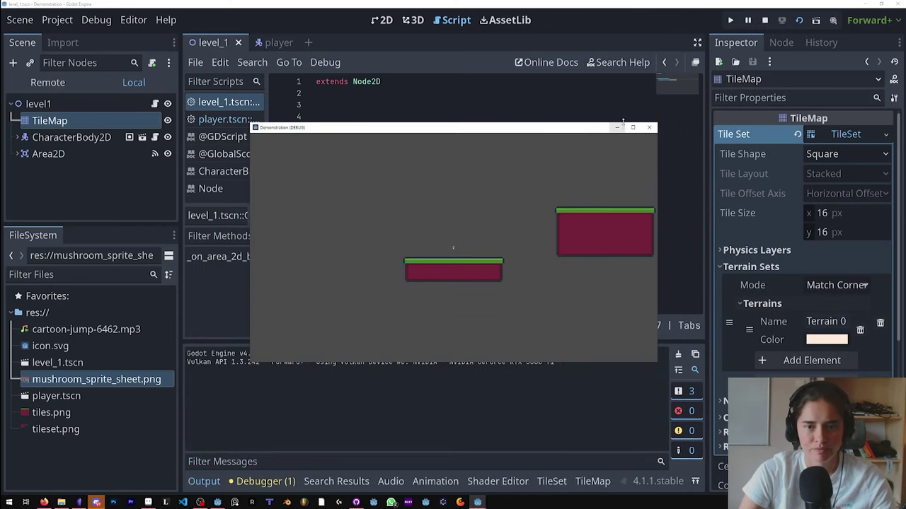
{"action": "left_click", "coordinate": [649, 127]}
- Enlarge the player's Sprite2D through its Transform properties and test-run the level_1 scene
{"action": "left_click", "coordinate": [278, 42]}
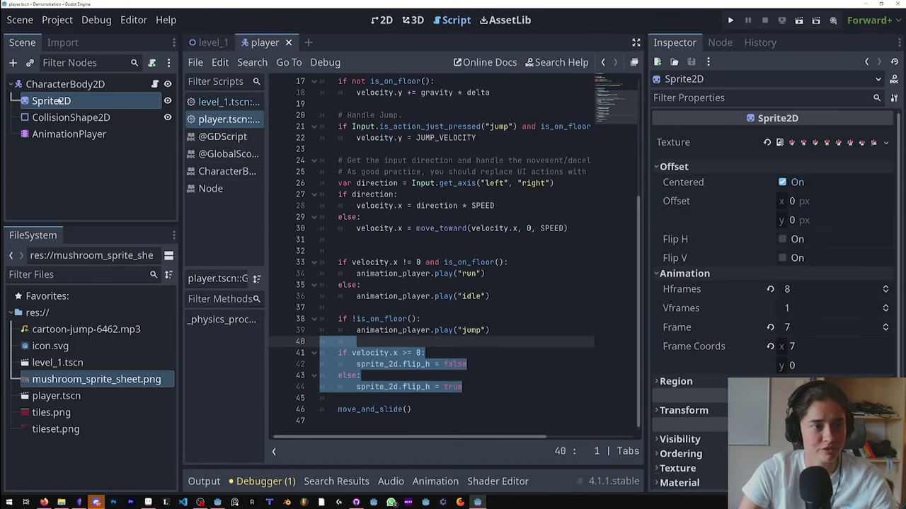
{"action": "scroll", "coordinate": [721, 299], "scroll_direction": "down", "scroll_amount": 2}
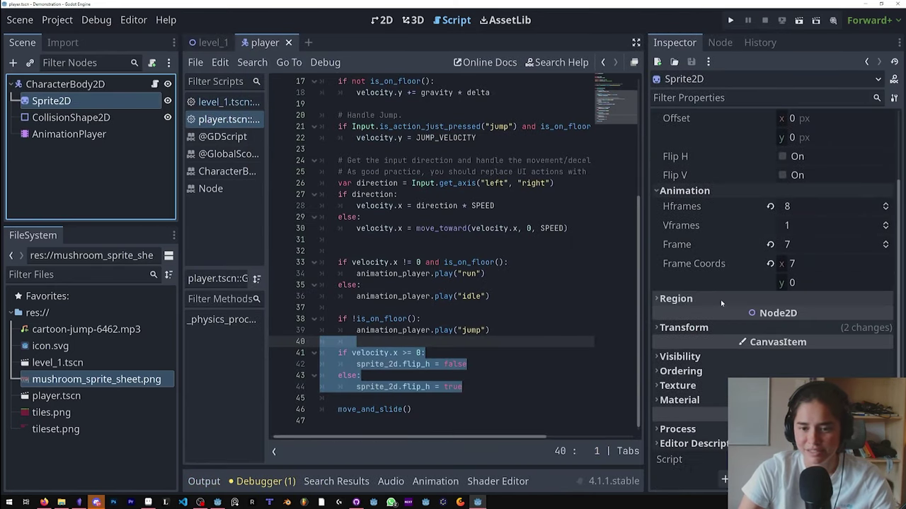
{"action": "left_click", "coordinate": [688, 327]}
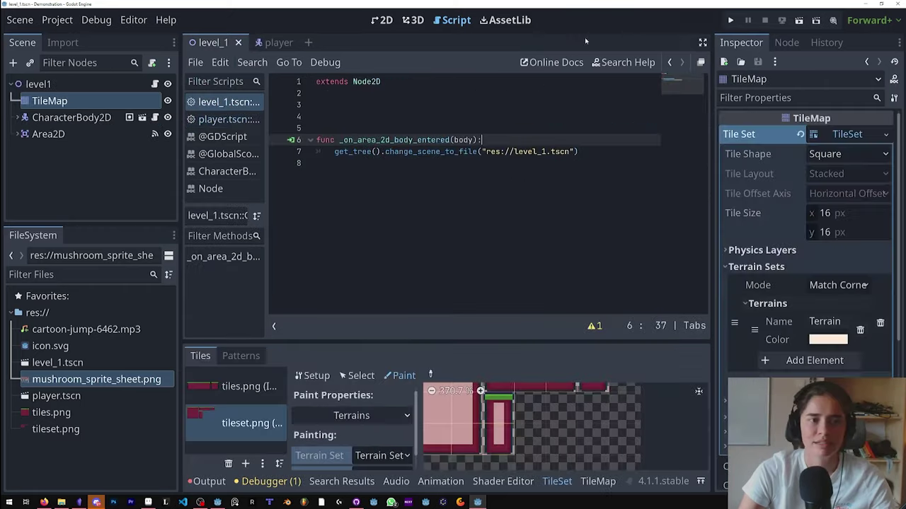
{"action": "key", "text": "F5"}
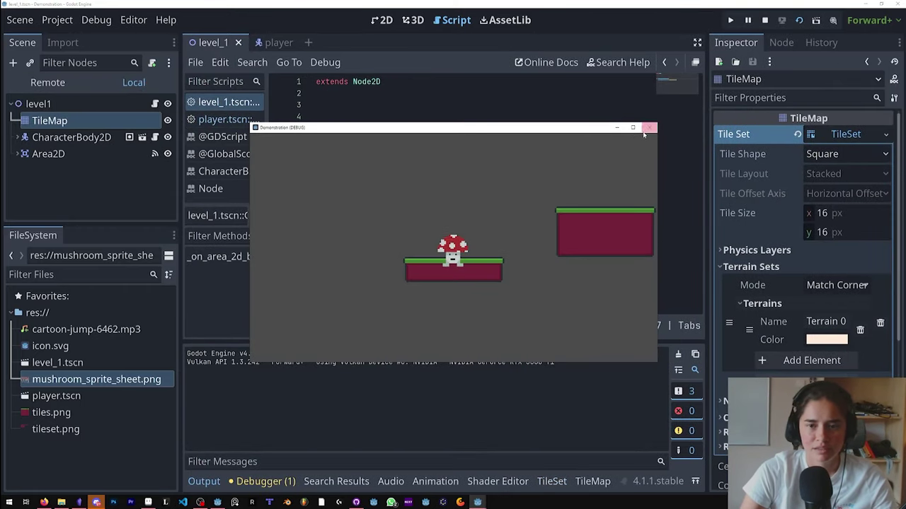
{"action": "left_click", "coordinate": [648, 128]}
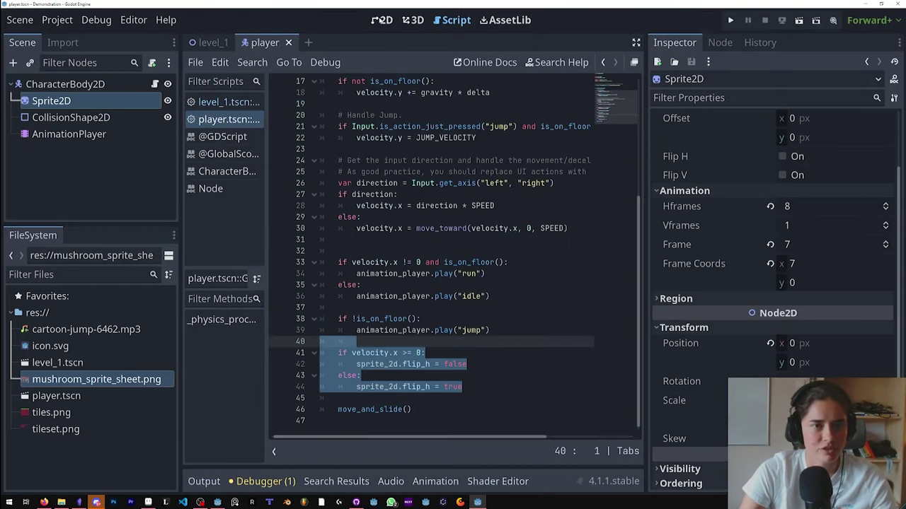
- Change the Sprite2D's displayed frame to the standing mushroom pose in the player scene's 2D view
{"action": "left_click", "coordinate": [382, 20]}
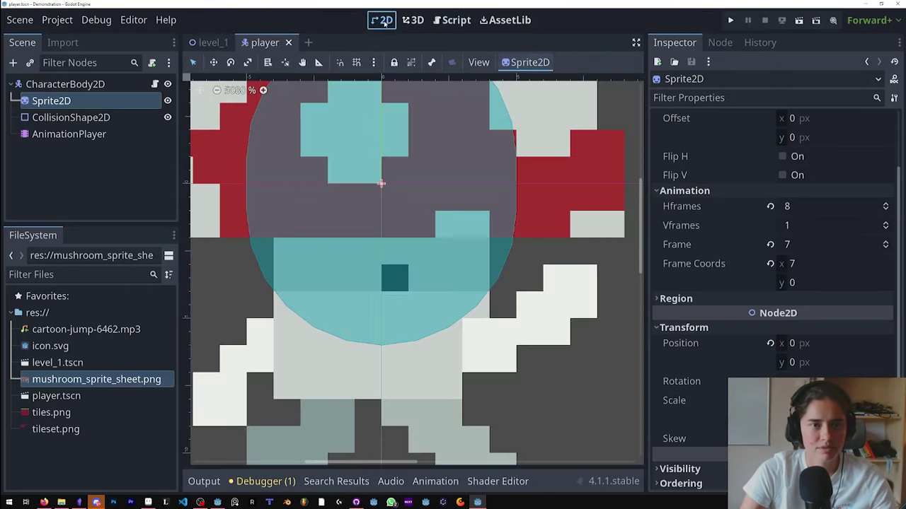
{"action": "scroll", "coordinate": [323, 188], "scroll_direction": "down", "scroll_amount": 6}
{"action": "left_click", "coordinate": [68, 122]}
{"action": "left_click", "coordinate": [86, 104]}
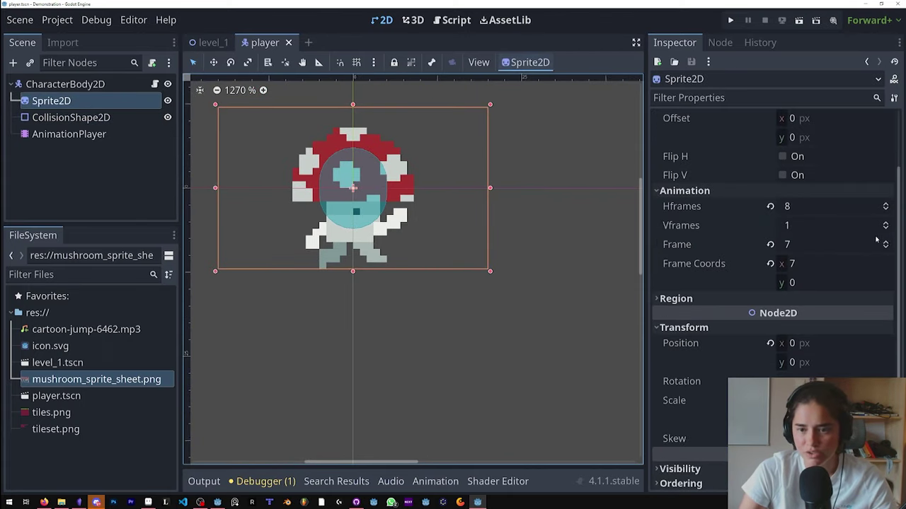
{"action": "left_click", "coordinate": [886, 248]}
- Stretch the CollisionShape2D capsule down to the mushroom's feet, save the player scene, and run level_1
{"action": "left_click", "coordinate": [71, 118]}
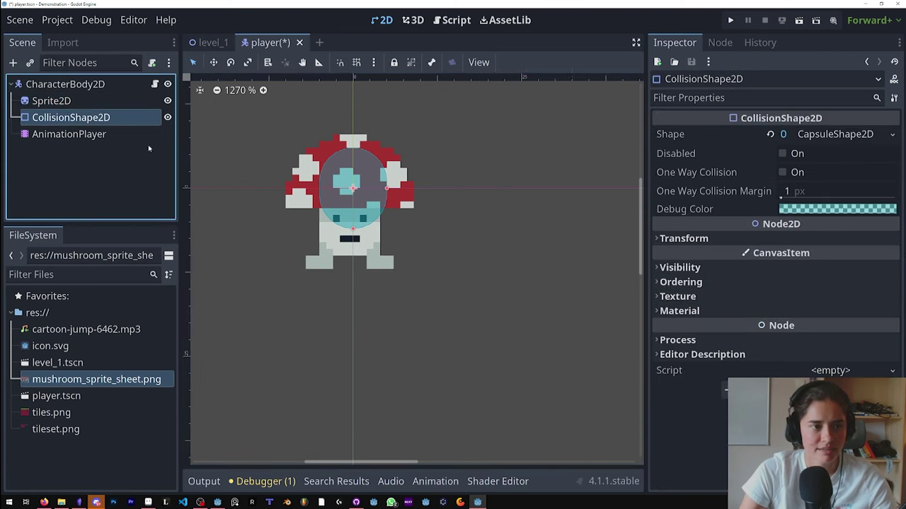
{"action": "left_click_drag", "start_coordinate": [352, 227], "coordinate": [363, 256]}
{"action": "key", "text": "ctrl+s"}
{"action": "left_click", "coordinate": [210, 44]}
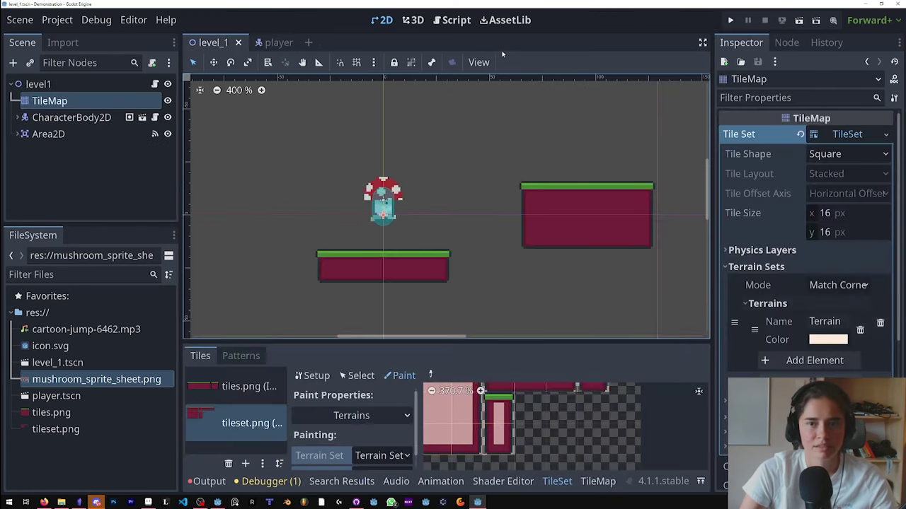
{"action": "left_click", "coordinate": [804, 23]}
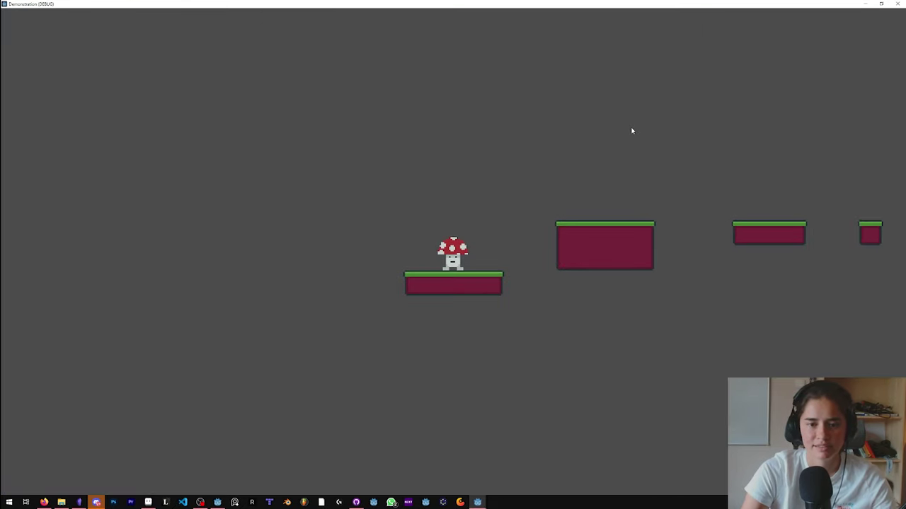
- Play-test running and jumping with the mushroom across the platforms in level_1, and close the game window
{"action": "key", "text": "Right"}
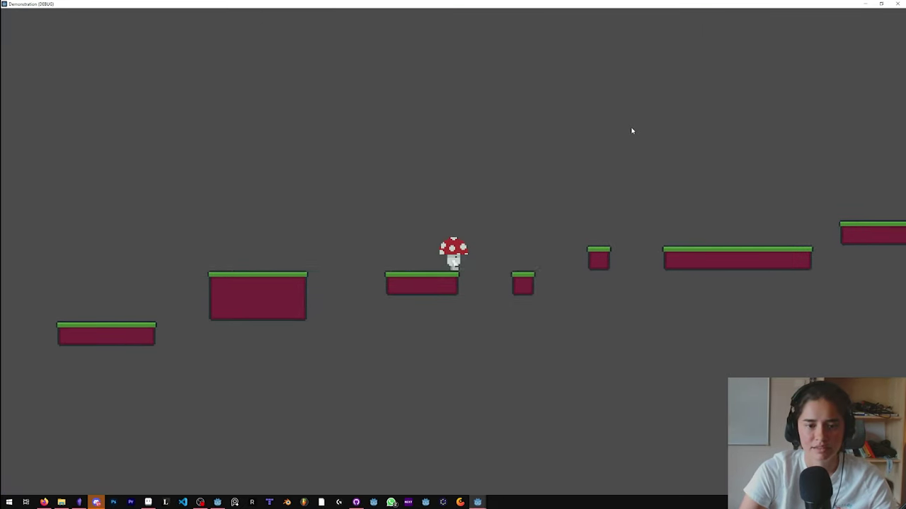
{"action": "key", "text": "Right"}
{"action": "key", "text": "space"}
{"action": "key", "text": "space"}
{"action": "key", "text": "Left"}
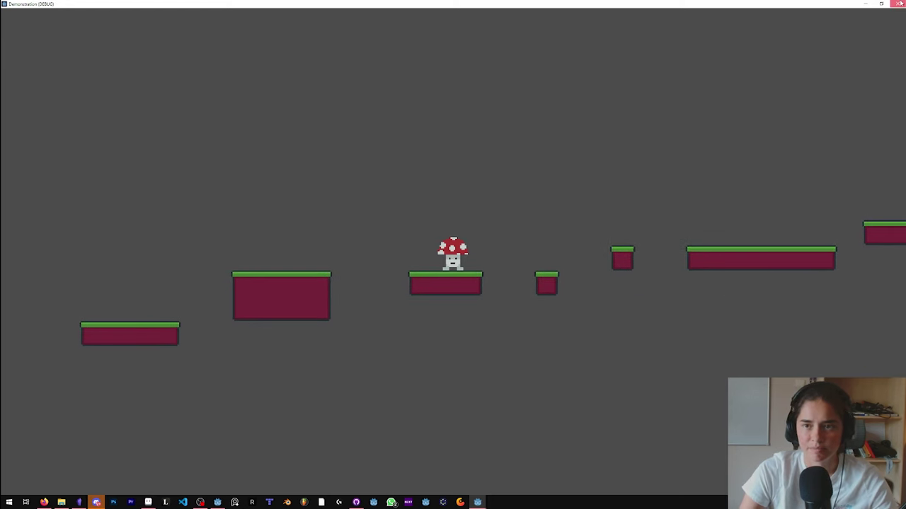
{"action": "left_click", "coordinate": [896, 3]}
- Set the zoom of the player's Camera2D to 3 on both axes in level_1 and save the scene
{"action": "scroll", "coordinate": [380, 188], "scroll_direction": "down", "scroll_amount": 9}
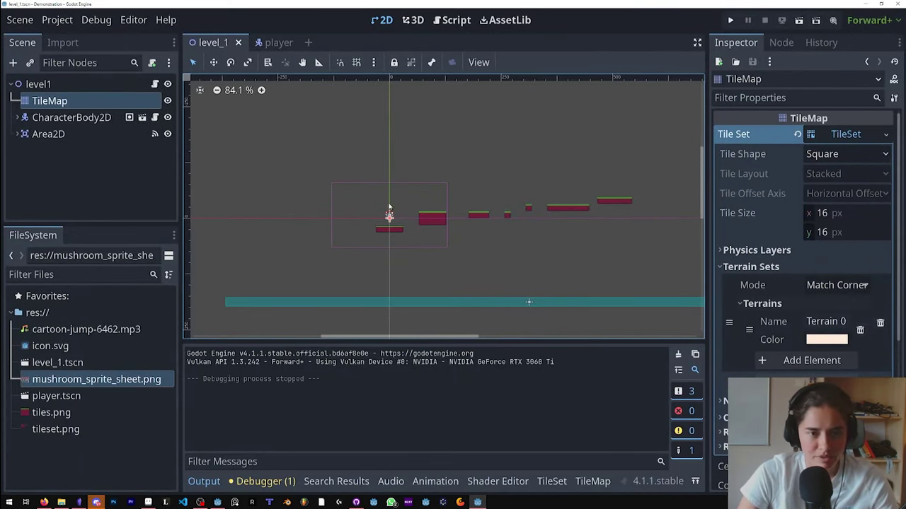
{"action": "scroll", "coordinate": [390, 210], "scroll_direction": "up", "scroll_amount": 2}
{"action": "left_click", "coordinate": [19, 117]}
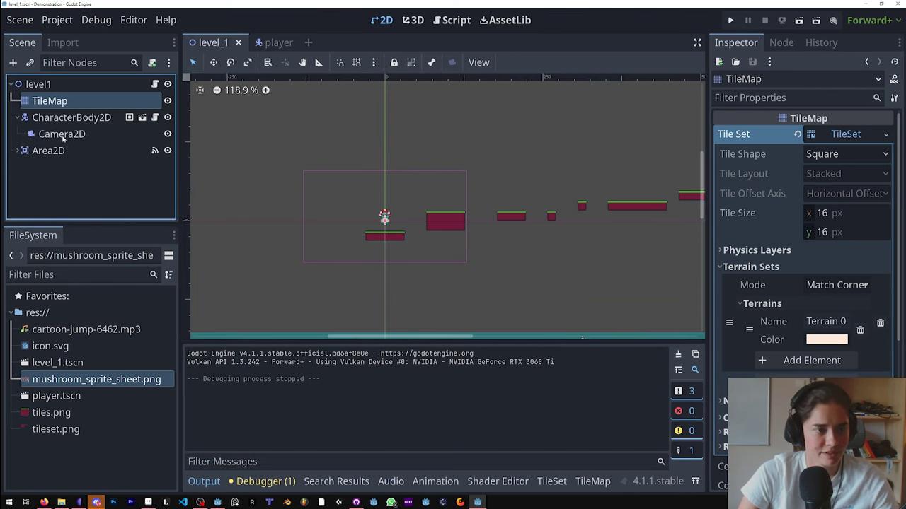
{"action": "left_click", "coordinate": [62, 135]}
{"action": "left_click_drag", "start_coordinate": [781, 237], "coordinate": [735, 237]}
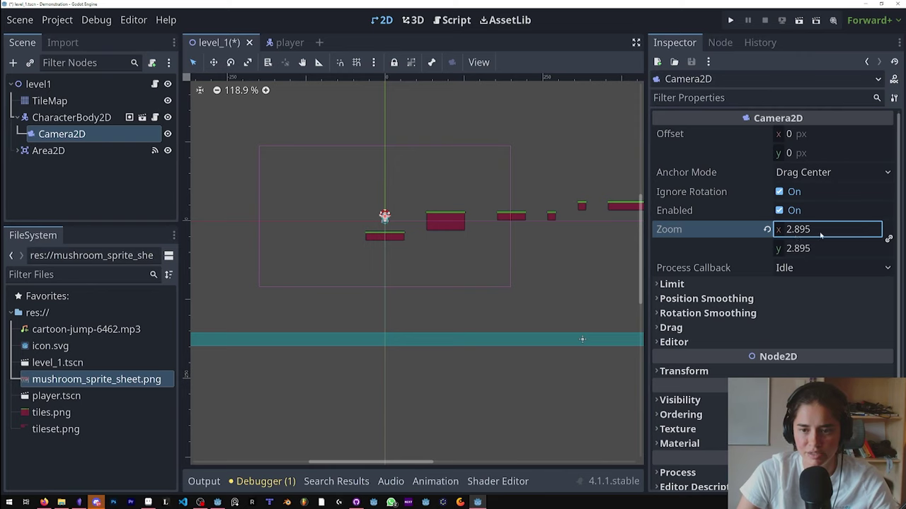
{"action": "left_click", "coordinate": [820, 236]}
{"action": "type", "text": "3"}
{"action": "key", "text": "Return"}
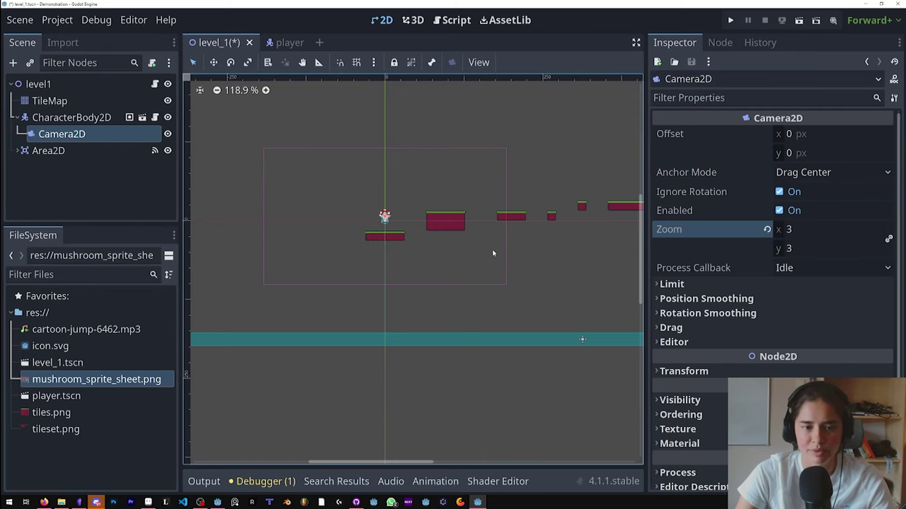
{"action": "key", "text": "ctrl+s"}
- Turn on Draw Drag Margin for the Camera2D and enable both its horizontal and vertical drag
{"action": "left_click", "coordinate": [674, 343]}
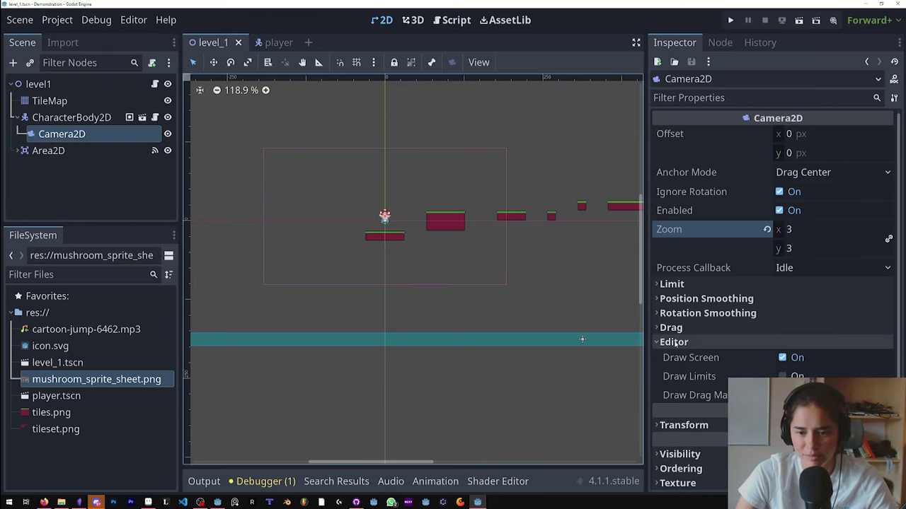
{"action": "scroll", "coordinate": [411, 244], "scroll_direction": "up", "scroll_amount": 2}
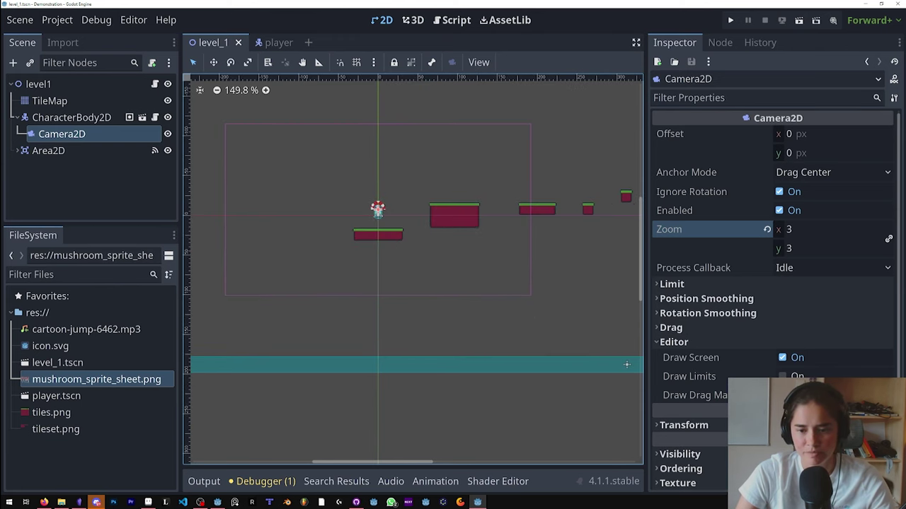
{"action": "left_click", "coordinate": [787, 398]}
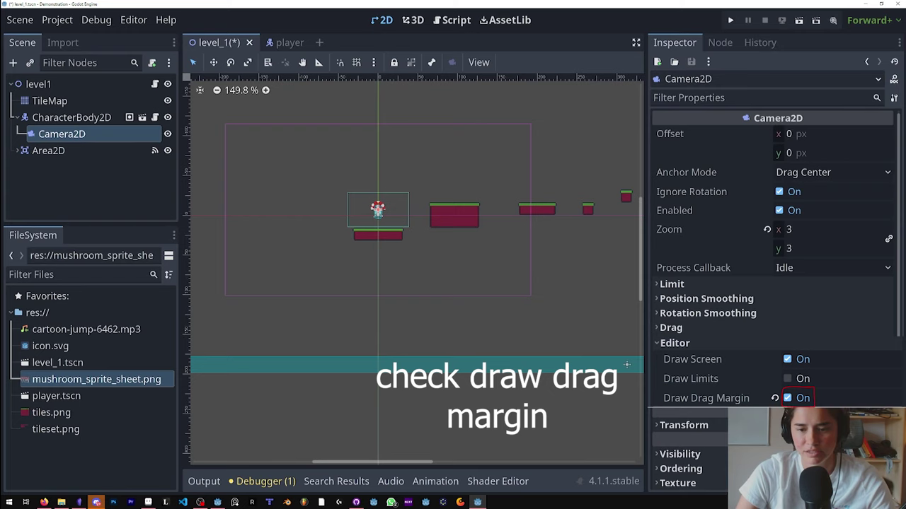
{"action": "left_click", "coordinate": [671, 327]}
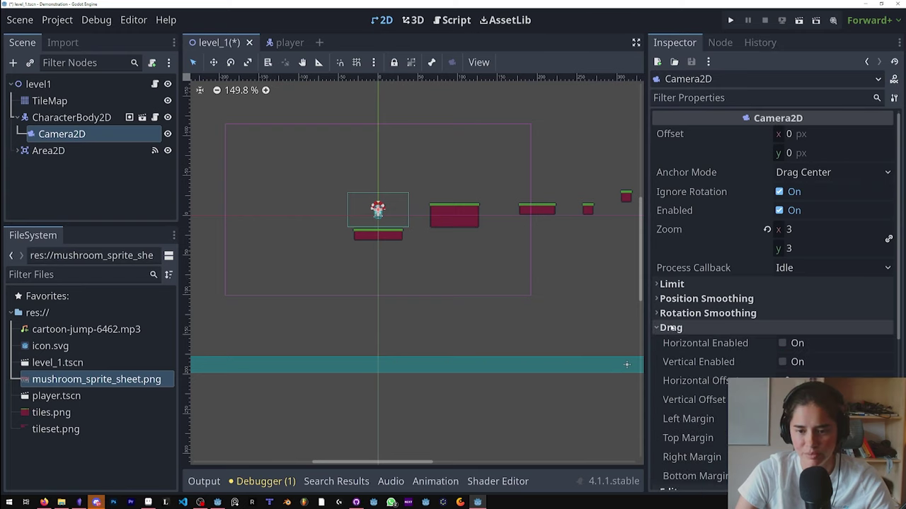
{"action": "left_click", "coordinate": [782, 344]}
{"action": "left_click", "coordinate": [782, 361]}
{"action": "scroll", "coordinate": [405, 245], "scroll_direction": "up", "scroll_amount": 3}
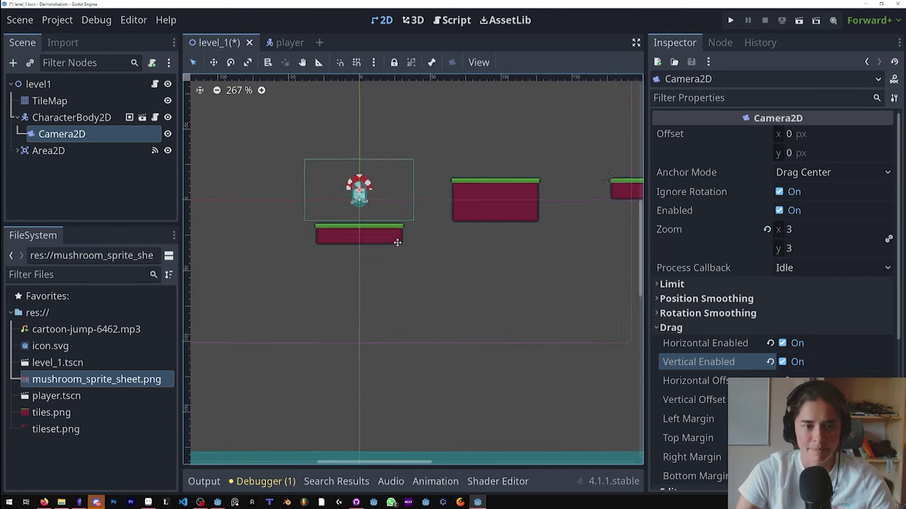
{"action": "scroll", "coordinate": [424, 256], "scroll_direction": "down", "scroll_amount": 2}
{"action": "scroll", "coordinate": [433, 234], "scroll_direction": "up", "scroll_amount": 1}
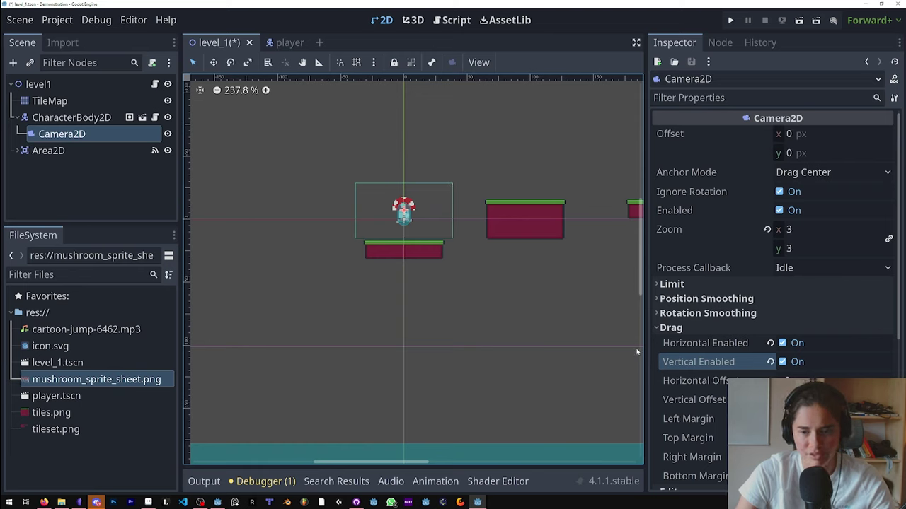
- Set the Camera2D's top drag margin to 0.69 and save level_1
{"action": "scroll", "coordinate": [682, 312], "scroll_direction": "down", "scroll_amount": 5}
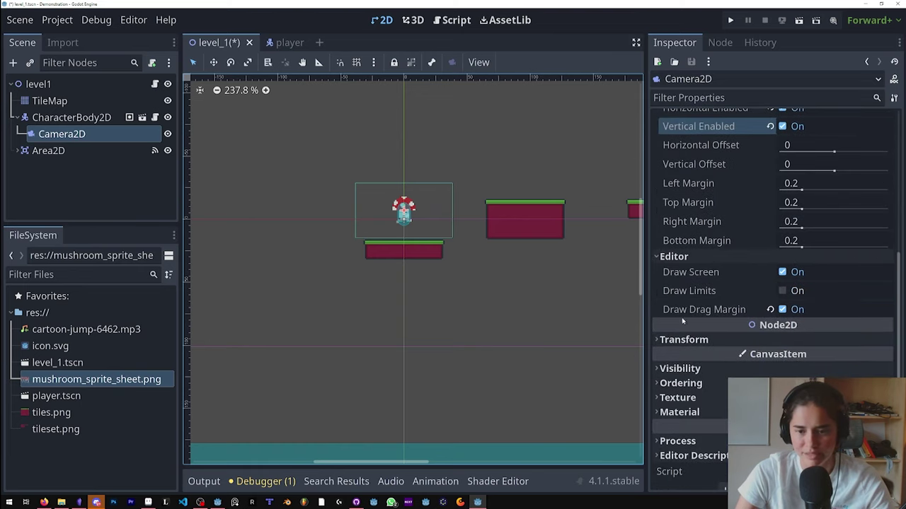
{"action": "scroll", "coordinate": [741, 355], "scroll_direction": "up", "scroll_amount": 4}
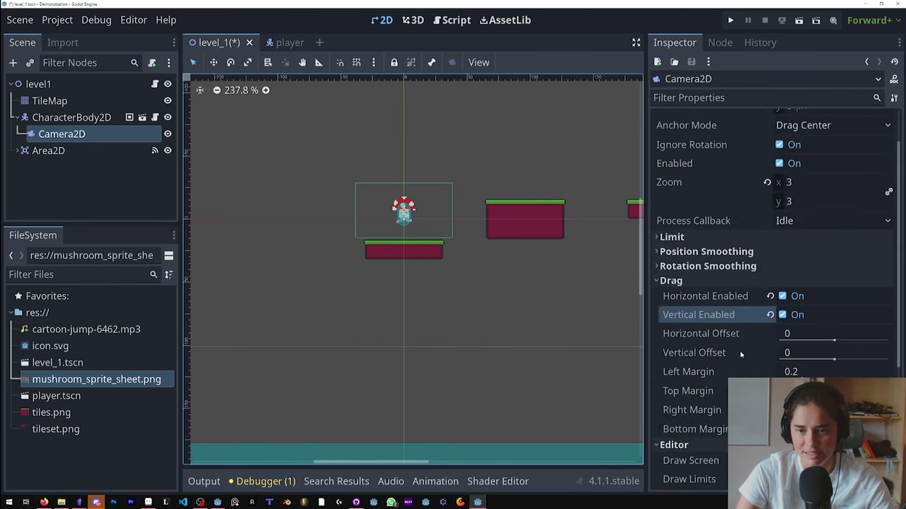
{"action": "scroll", "coordinate": [788, 374], "scroll_direction": "down", "scroll_amount": 1}
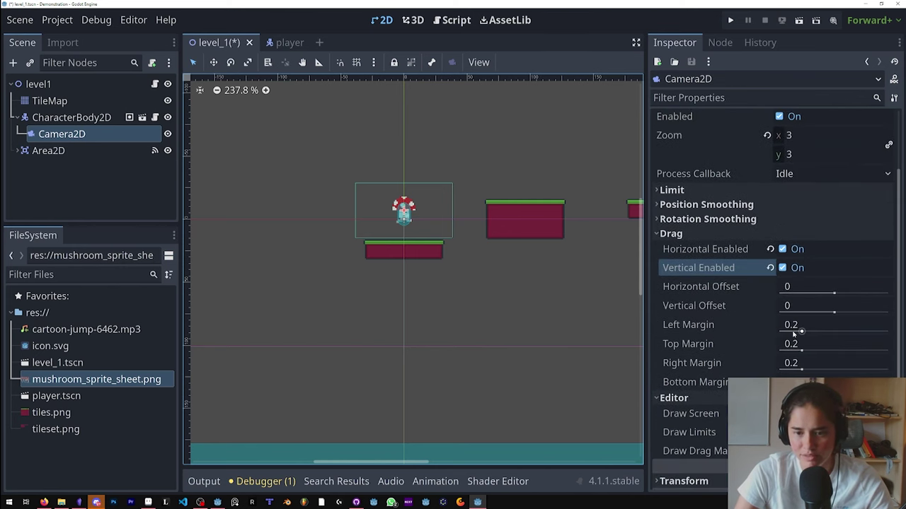
{"action": "left_click_drag", "start_coordinate": [800, 350], "coordinate": [855, 353]}
{"action": "scroll", "coordinate": [506, 316], "scroll_direction": "down", "scroll_amount": 1}
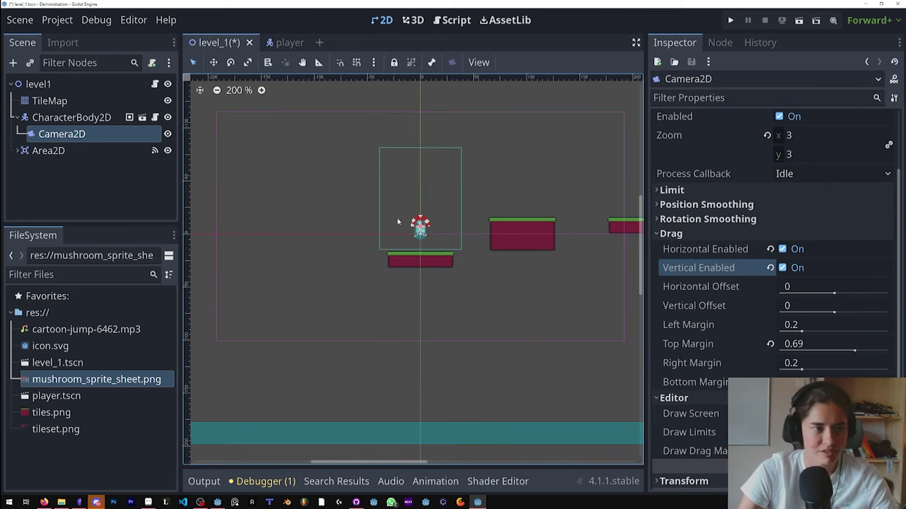
{"action": "key", "text": "ctrl+s"}
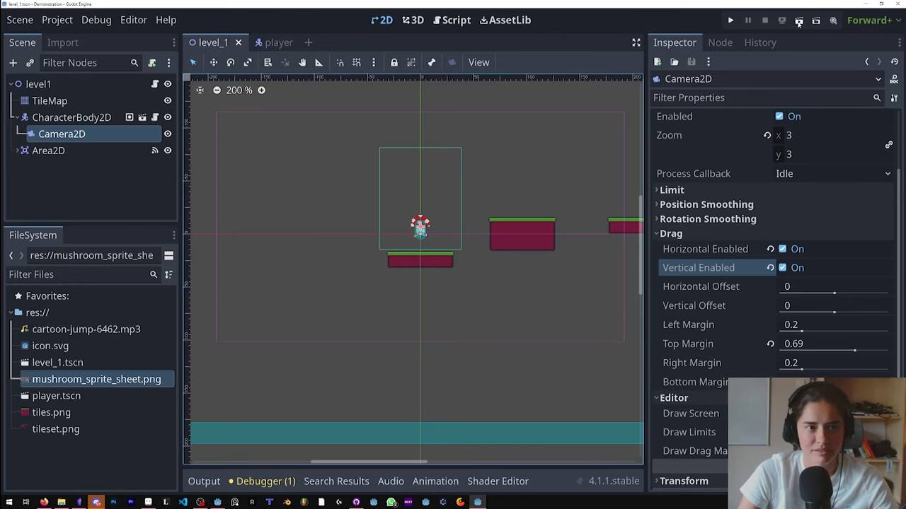
- Run level_1 and test the camera's drag margins by moving and jumping across the platforms, and close the game
{"action": "left_click", "coordinate": [798, 22]}
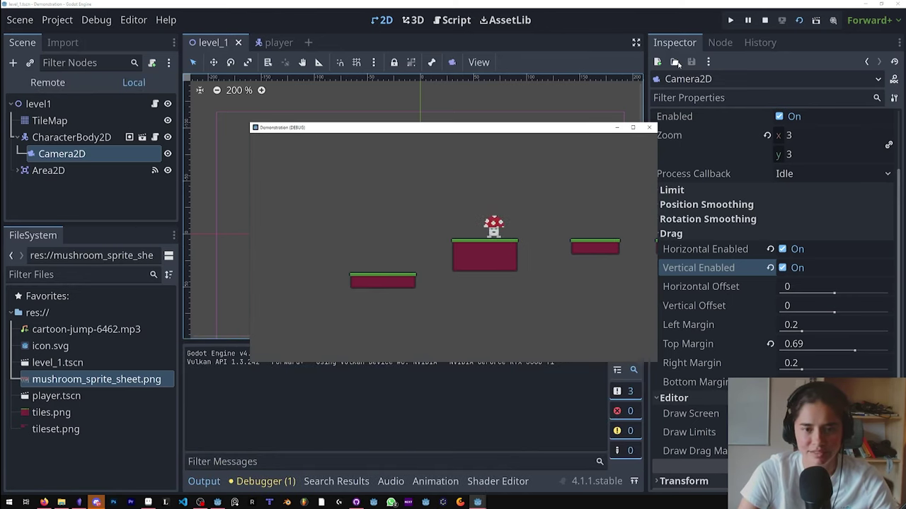
{"action": "key", "text": "Right"}
{"action": "key", "text": "space"}
{"action": "key", "text": "Right"}
{"action": "key", "text": "space"}
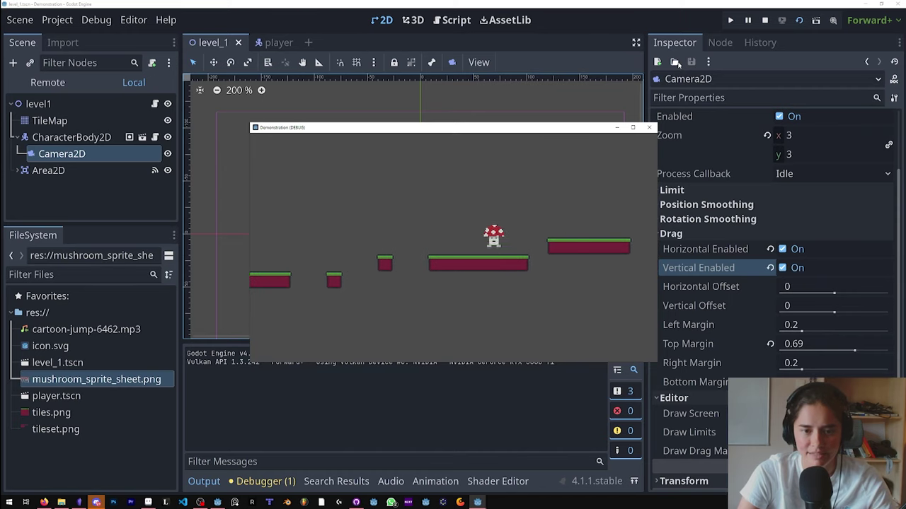
{"action": "key", "text": "space"}
{"action": "key", "text": "Left"}
{"action": "key", "text": "Left"}
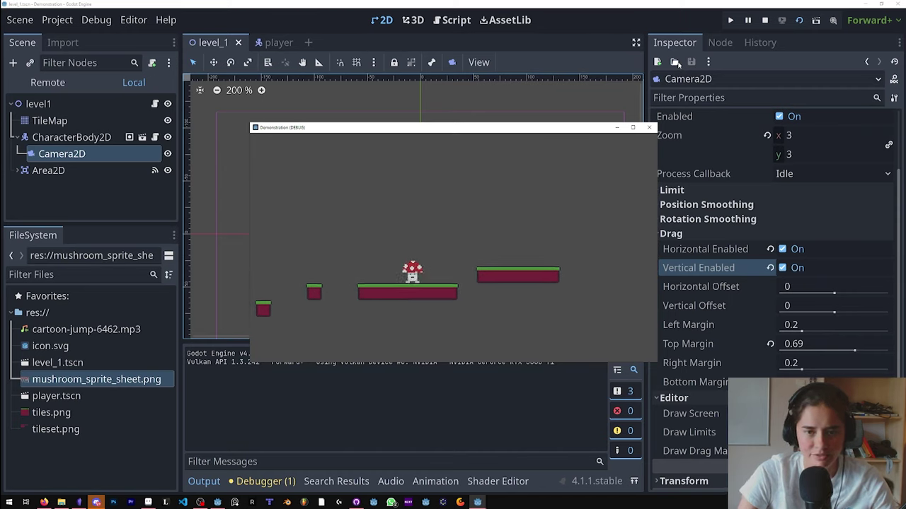
{"action": "left_click", "coordinate": [649, 128]}
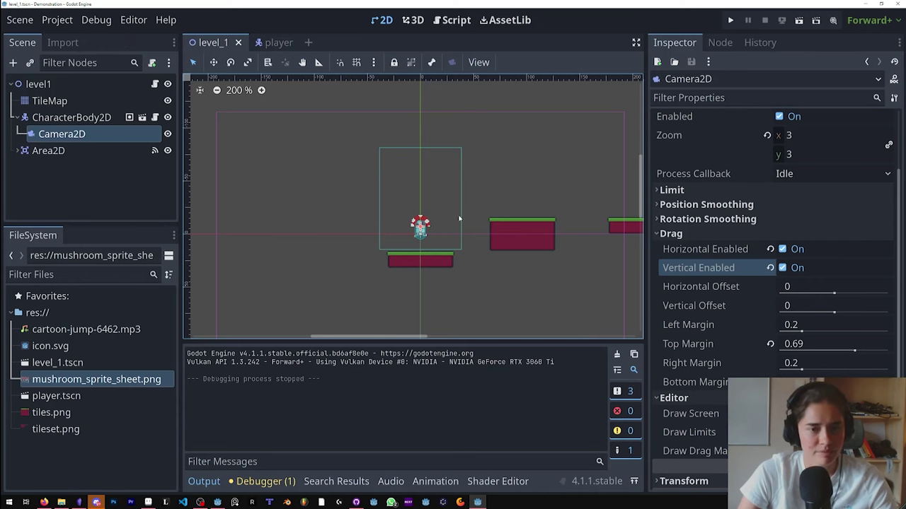
- Change the project's Default Clear Color under Rendering > Environment to a light teal and close the project settings
{"action": "left_click", "coordinate": [58, 20]}
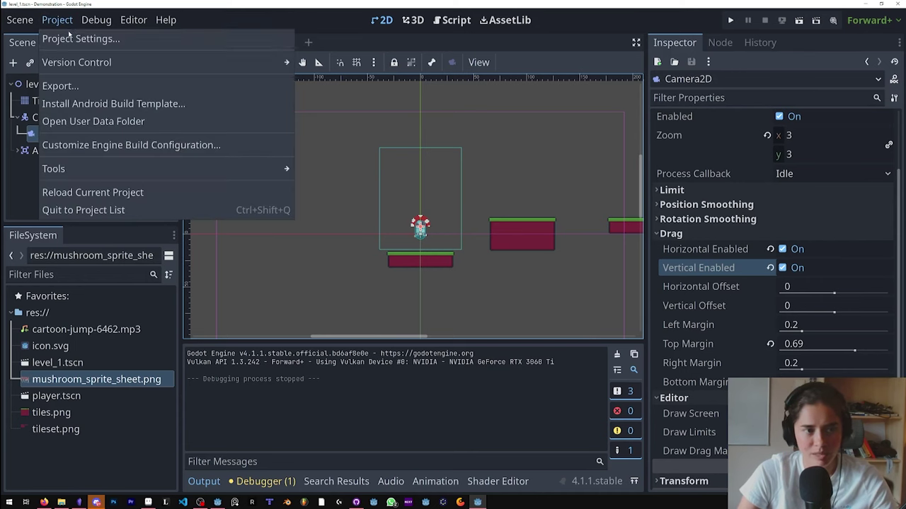
{"action": "left_click", "coordinate": [71, 40]}
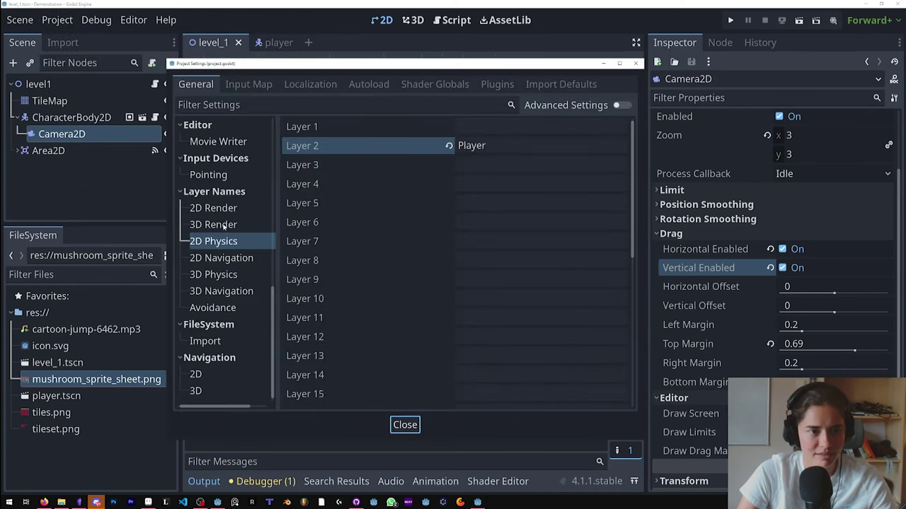
{"action": "scroll", "coordinate": [224, 225], "scroll_direction": "up", "scroll_amount": 5}
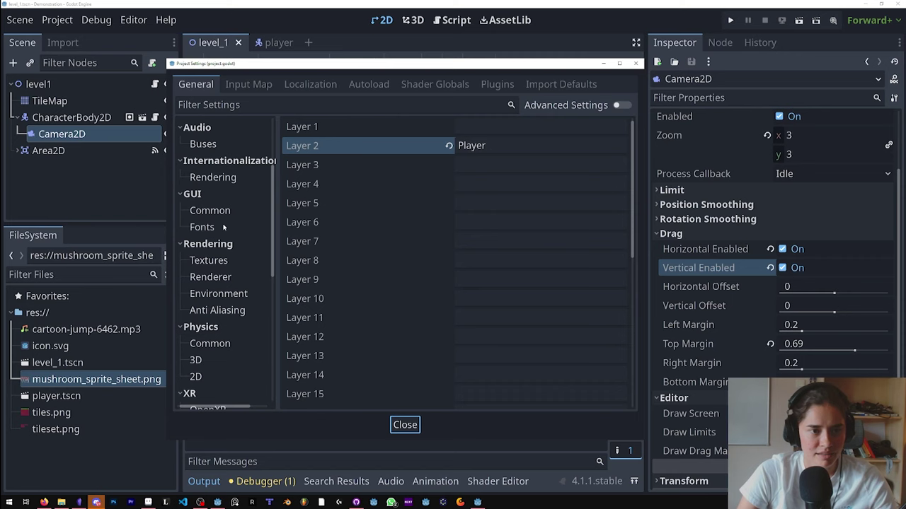
{"action": "left_click", "coordinate": [226, 297]}
{"action": "left_click", "coordinate": [533, 141]}
{"action": "left_click_drag", "start_coordinate": [534, 224], "coordinate": [500, 215]}
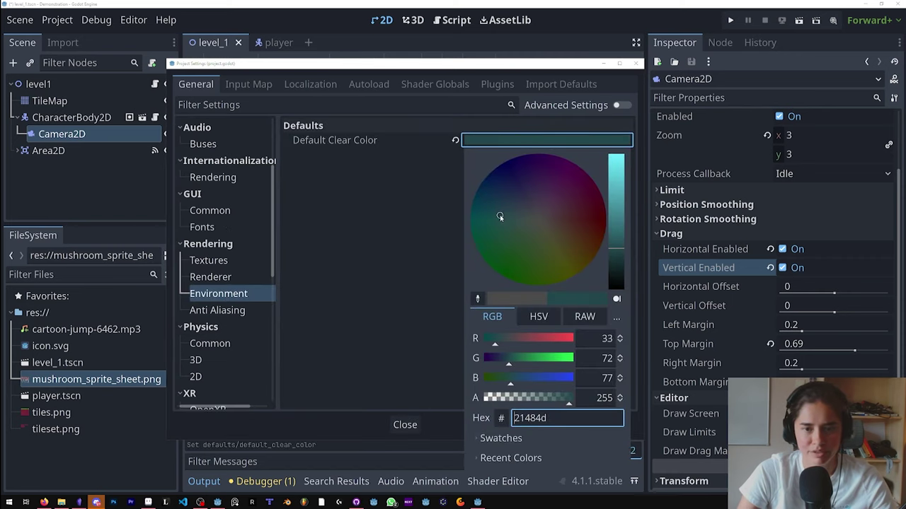
{"action": "left_click_drag", "start_coordinate": [615, 249], "coordinate": [617, 195]}
{"action": "left_click", "coordinate": [636, 64]}
{"action": "left_click", "coordinate": [640, 66]}
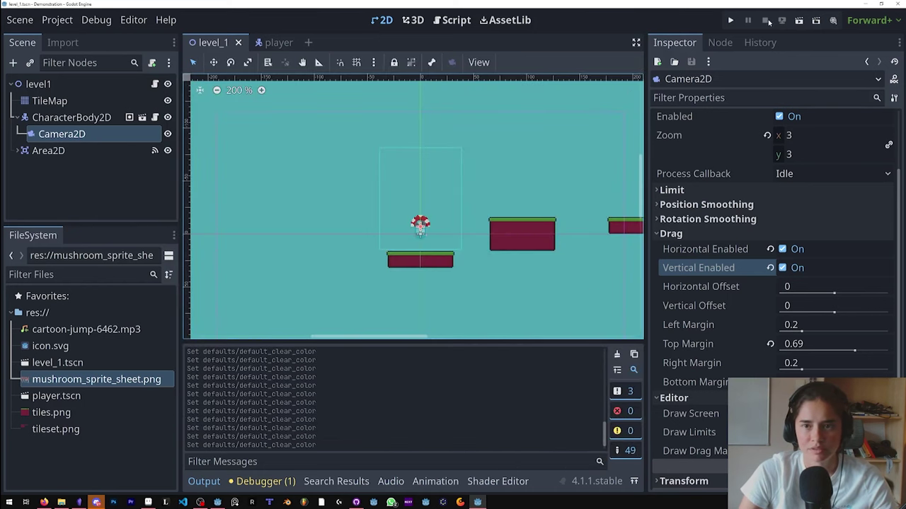
- Test-run level_1 against the new background colour, moving and jumping with the mushroom, and close the game
{"action": "key", "text": "F6"}
{"action": "key", "text": "Right"}
{"action": "key", "text": "space"}
{"action": "key", "text": "Left"}
{"action": "left_click", "coordinate": [649, 127]}
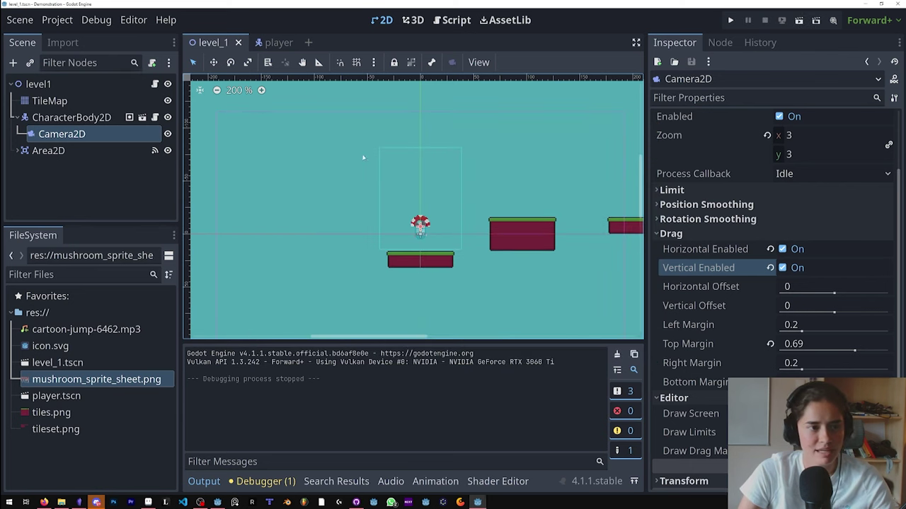
- Open the player scene and add an AudioStreamPlayer2D node as a child of the CharacterBody2D root
{"action": "left_click", "coordinate": [19, 118]}
{"action": "left_click", "coordinate": [143, 119]}
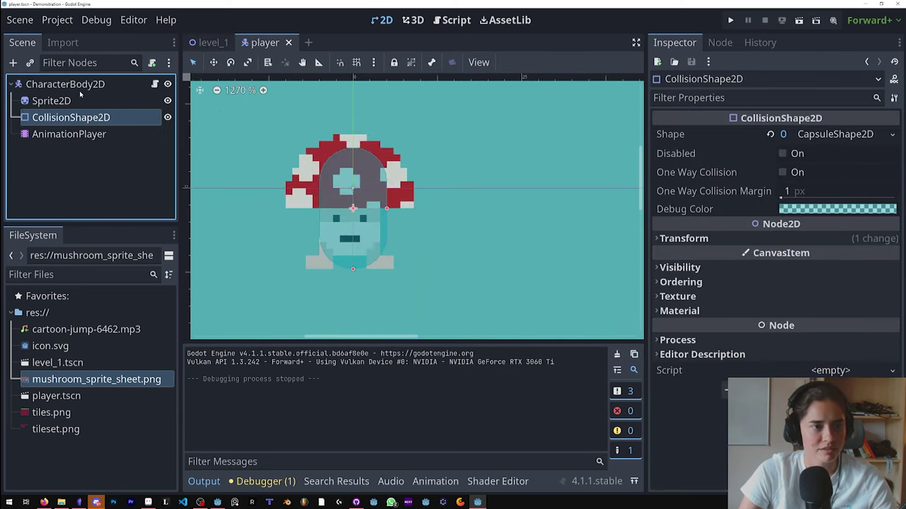
{"action": "left_click", "coordinate": [70, 86]}
{"action": "left_click", "coordinate": [13, 63]}
{"action": "type", "text": "audio"}
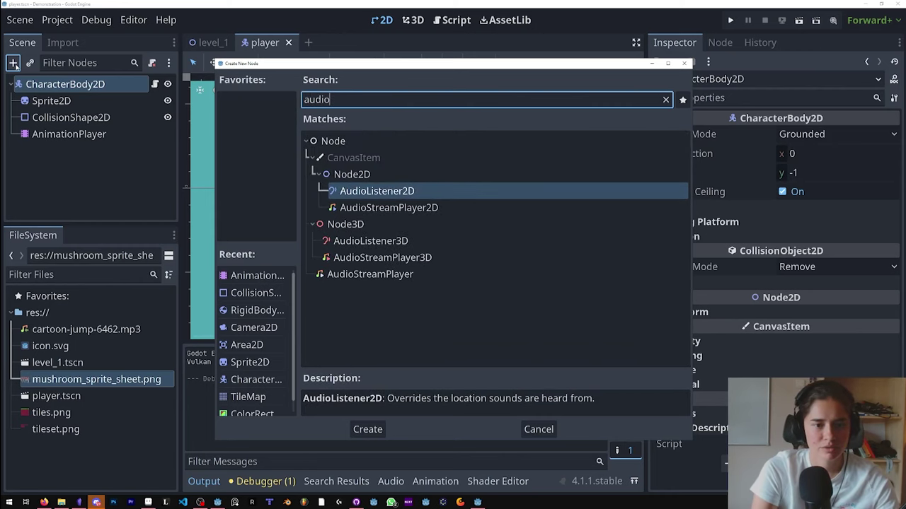
{"action": "key", "text": "Down"}
{"action": "key", "text": "Return"}
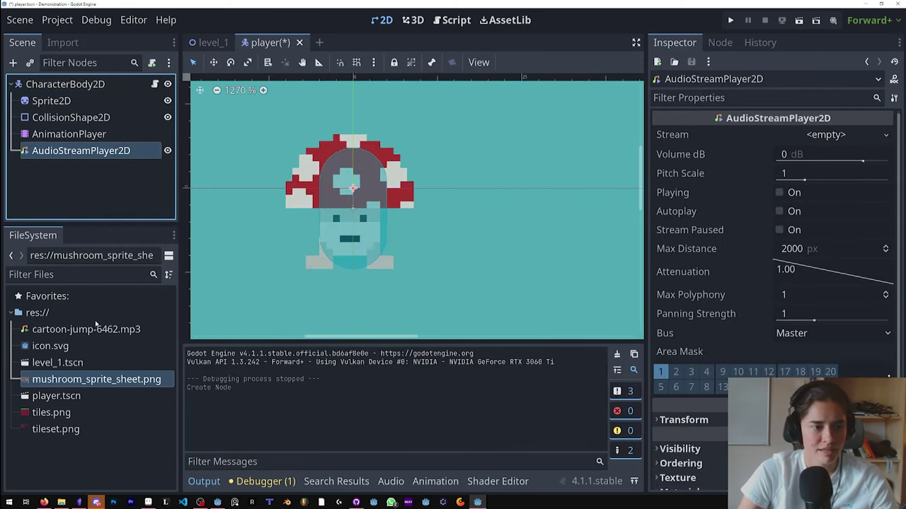
- Rename the audio player node to jump_sound, assign cartoon-jump-6462.mp3 as its stream, and preview the sound
{"action": "double_click", "coordinate": [95, 151]}
{"action": "type", "text": "jump_sound"}
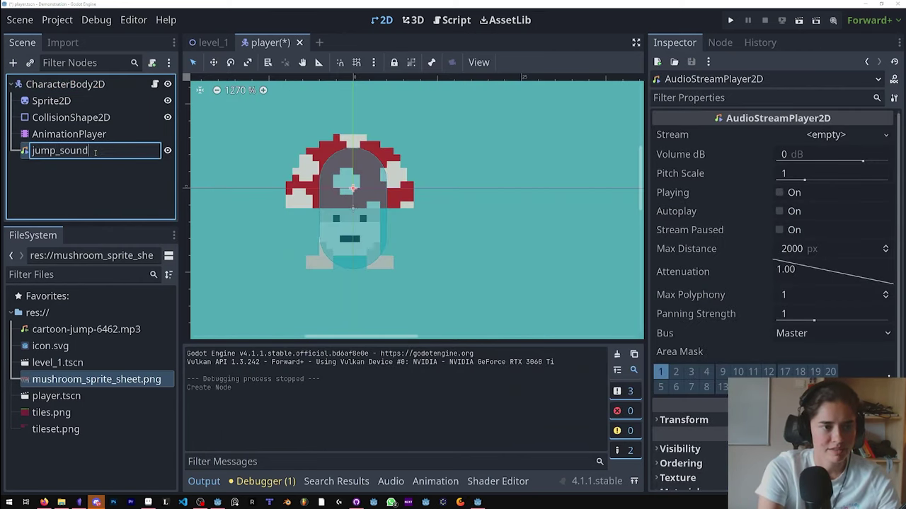
{"action": "key", "text": "Return"}
{"action": "left_click_drag", "start_coordinate": [77, 331], "coordinate": [824, 138]}
{"action": "left_click", "coordinate": [779, 211]}
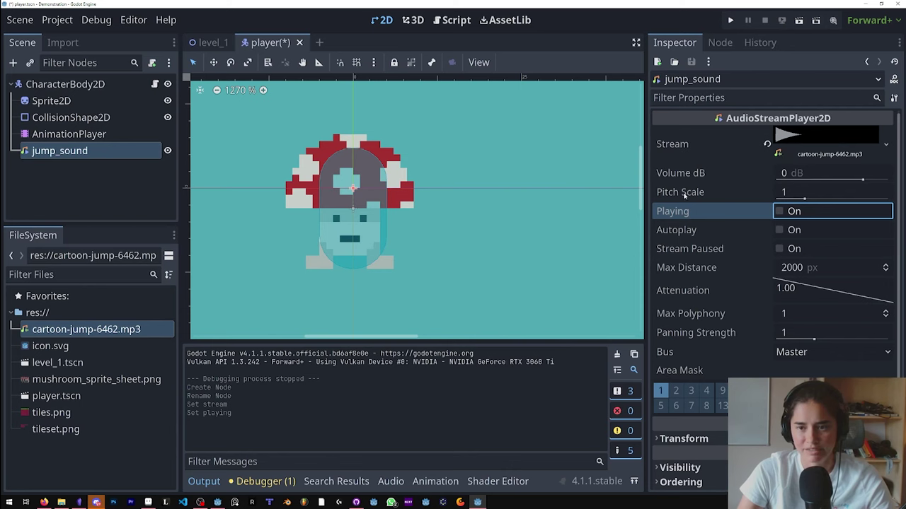
{"action": "left_click", "coordinate": [155, 84]}
{"action": "scroll", "coordinate": [380, 147], "scroll_direction": "up", "scroll_amount": 5}
{"action": "left_click_drag", "start_coordinate": [62, 145], "coordinate": [329, 173], "text": "ctrl"}
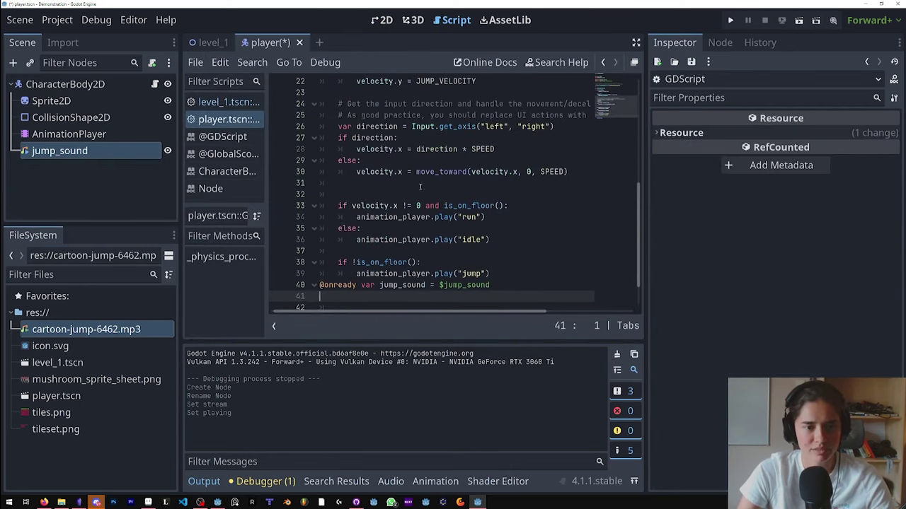
{"action": "key", "text": "ctrl+z"}
{"action": "scroll", "coordinate": [421, 189], "scroll_direction": "up", "scroll_amount": 3}
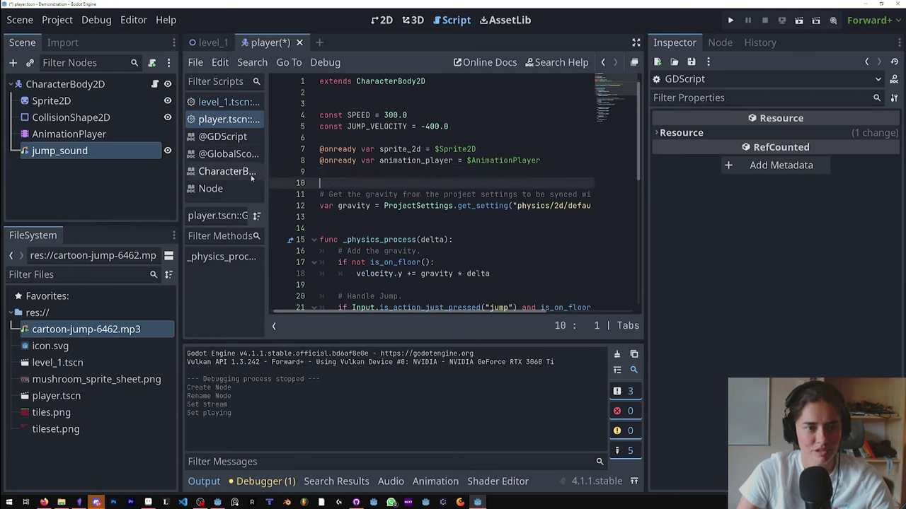
{"action": "left_click_drag", "start_coordinate": [59, 150], "coordinate": [348, 180], "text": "ctrl"}
{"action": "double_click", "coordinate": [402, 172]}
- Add a jump_sound.play() call above the velocity.y line in the jump condition of the player script and save
{"action": "scroll", "coordinate": [496, 162], "scroll_direction": "down", "scroll_amount": 4}
{"action": "left_click", "coordinate": [490, 196]}
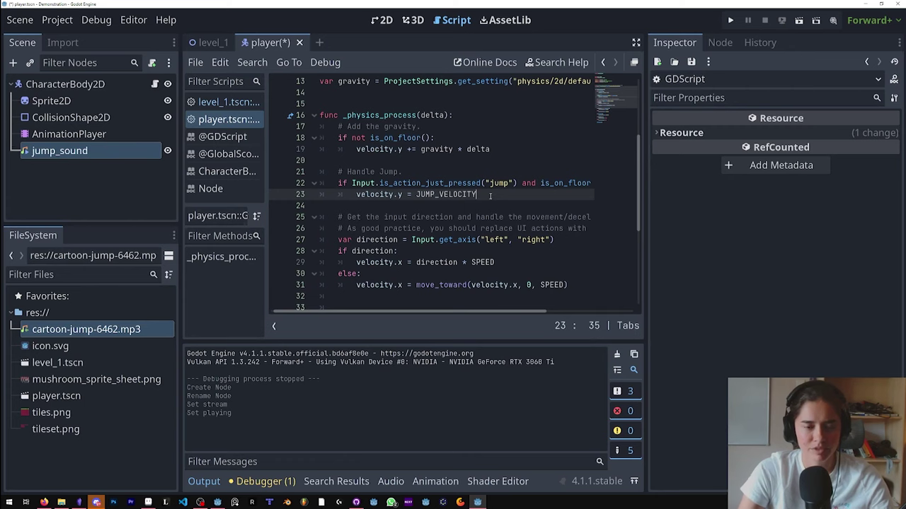
{"action": "left_click", "coordinate": [355, 194]}
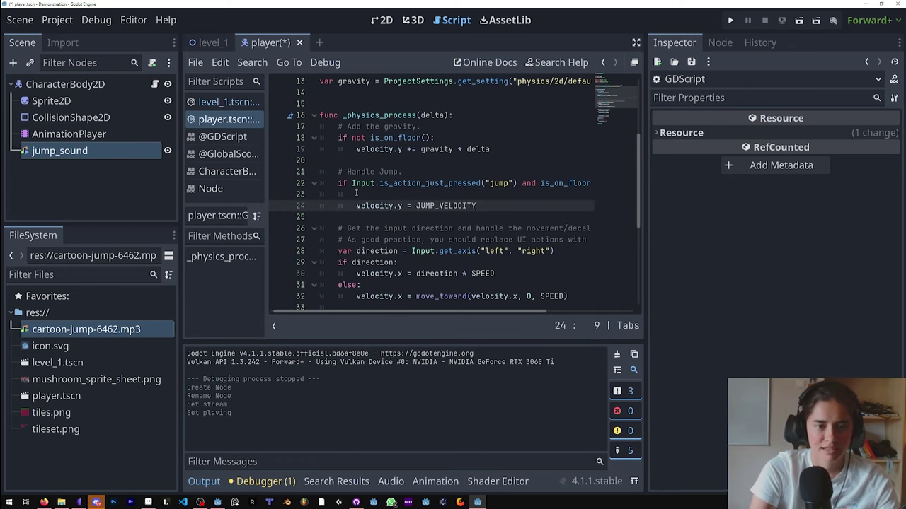
{"action": "left_click", "coordinate": [357, 192]}
{"action": "type", "text": "jump_sound.play("}
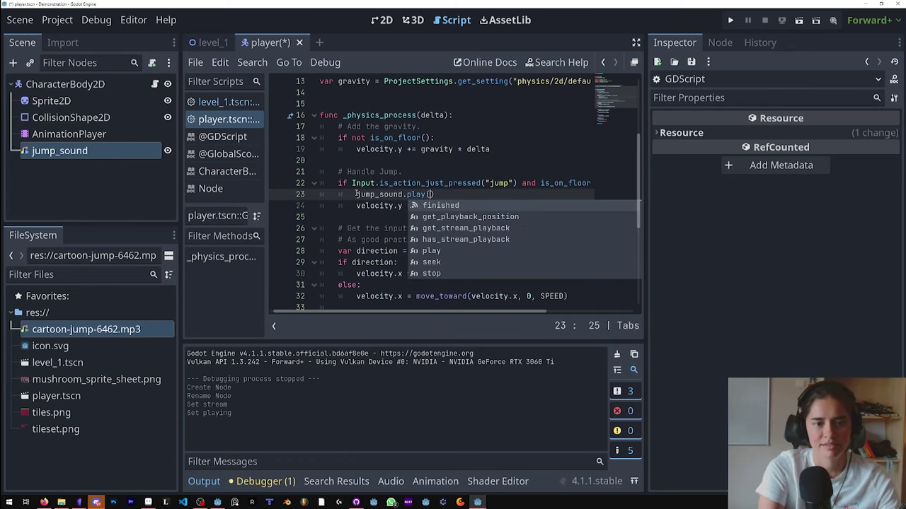
{"action": "key", "text": "ctrl+s"}
- Test-run level_1, moving and jumping with the mushroom to check the jump sound, and close the game
{"action": "left_click", "coordinate": [222, 44]}
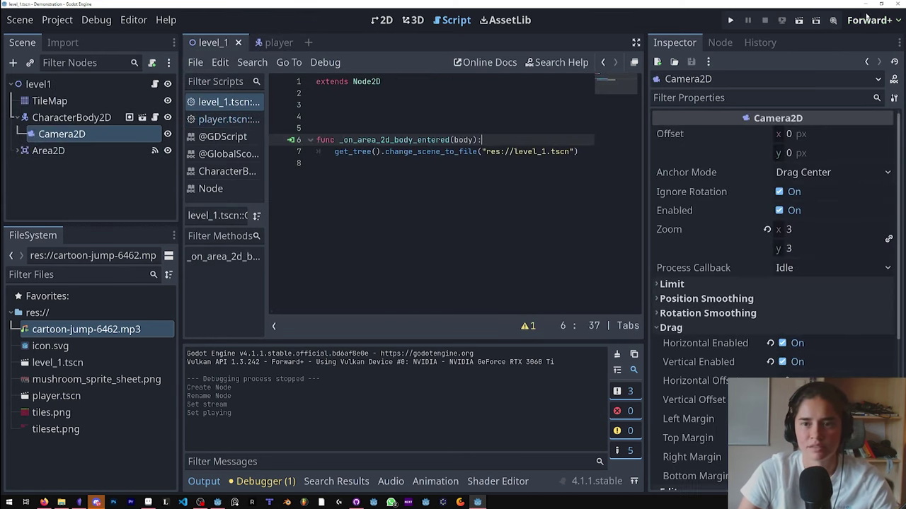
{"action": "left_click", "coordinate": [799, 20]}
{"action": "key", "text": "Right"}
{"action": "key", "text": "space"}
{"action": "key", "text": "Left"}
{"action": "key", "text": "Right"}
{"action": "key", "text": "space"}
{"action": "key", "text": "Right"}
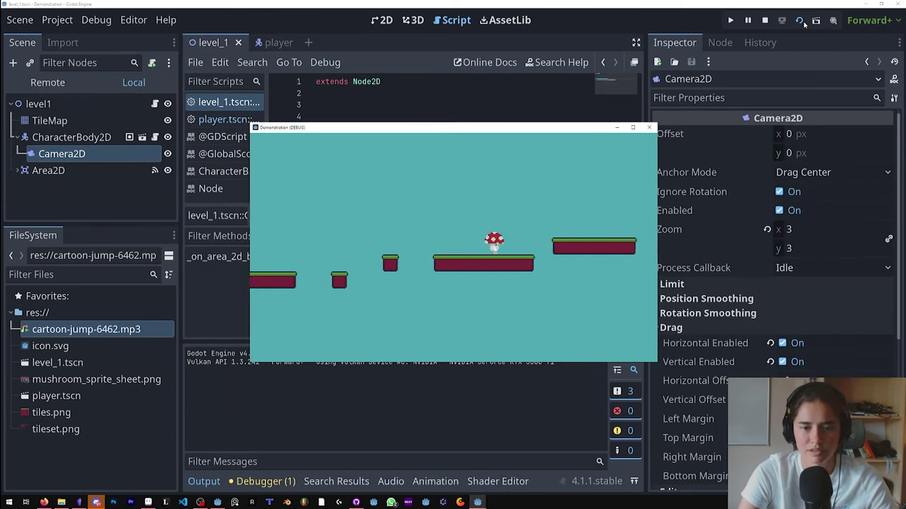
{"action": "key", "text": "space"}
{"action": "left_click", "coordinate": [651, 129]}
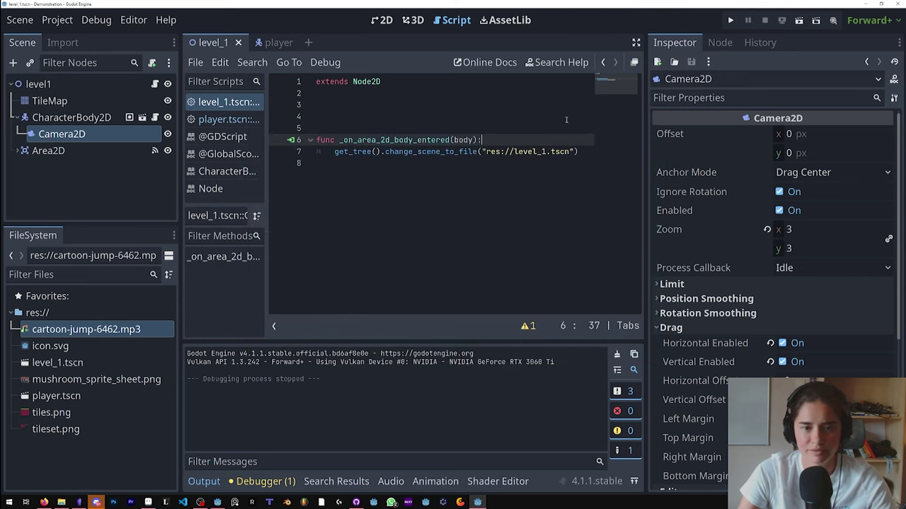
- Add a second Area2D node as a child of the level1 root
{"action": "left_click", "coordinate": [63, 84]}
{"action": "scroll", "coordinate": [402, 203], "scroll_direction": "down", "scroll_amount": 10}
{"action": "middle_click_drag", "start_coordinate": [366, 200], "coordinate": [277, 199]}
{"action": "right_click", "coordinate": [53, 85]}
{"action": "left_click", "coordinate": [78, 118]}
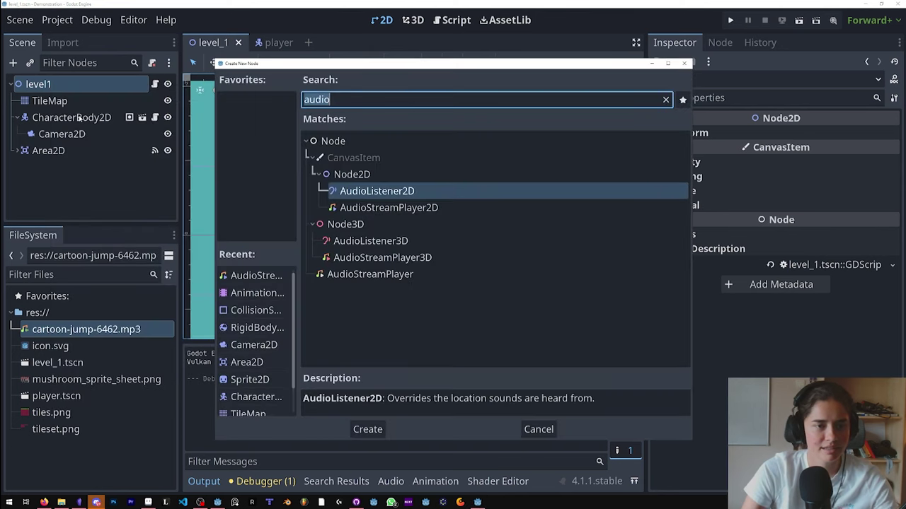
{"action": "type", "text": "ar"}
{"action": "key", "text": "Return"}
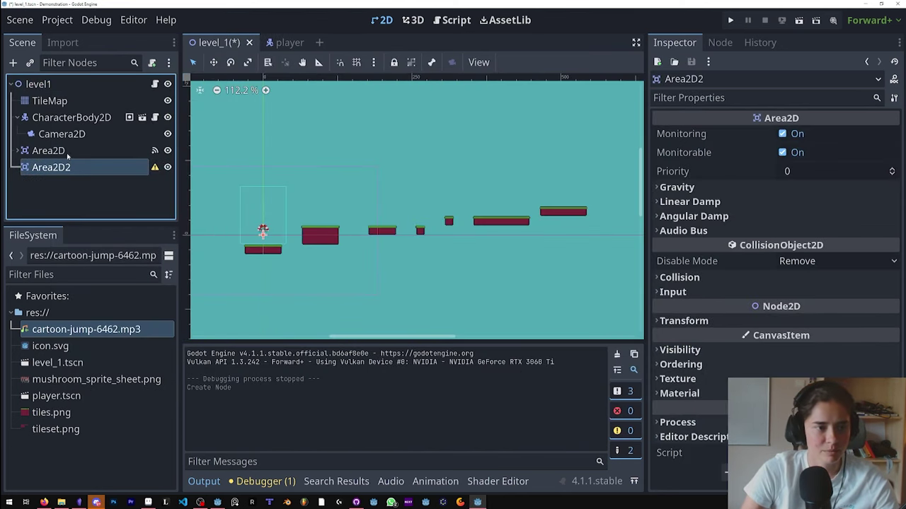
- Rename the original Area2D node as death_area and the newly added Area2D as next_level
{"action": "left_click", "coordinate": [67, 150]}
{"action": "double_click", "coordinate": [67, 150]}
{"action": "type", "text": "dera"}
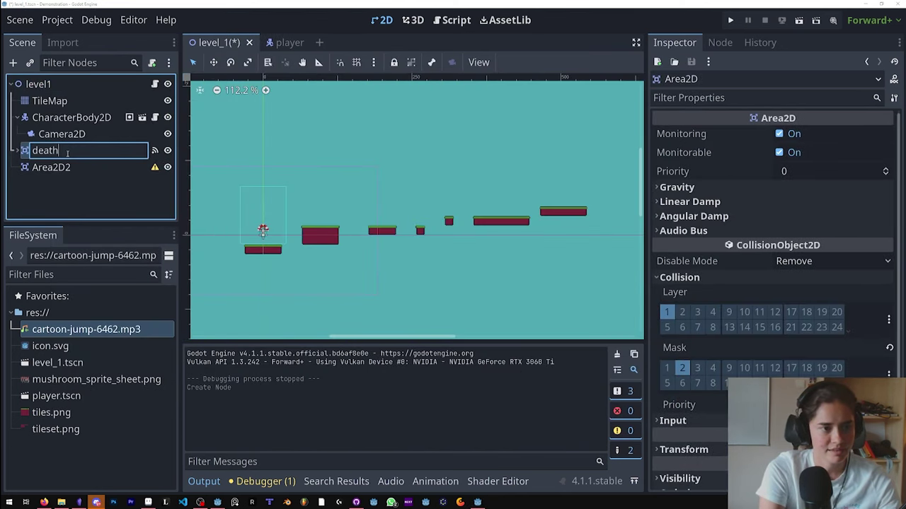
{"action": "type", "text": "a"}
{"action": "key", "text": "Return"}
{"action": "double_click", "coordinate": [64, 168]}
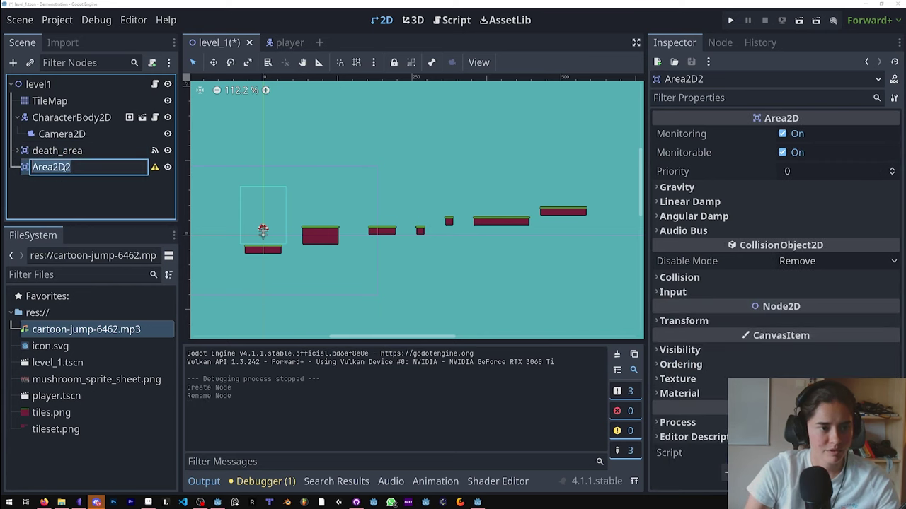
{"action": "type", "text": "next_"}
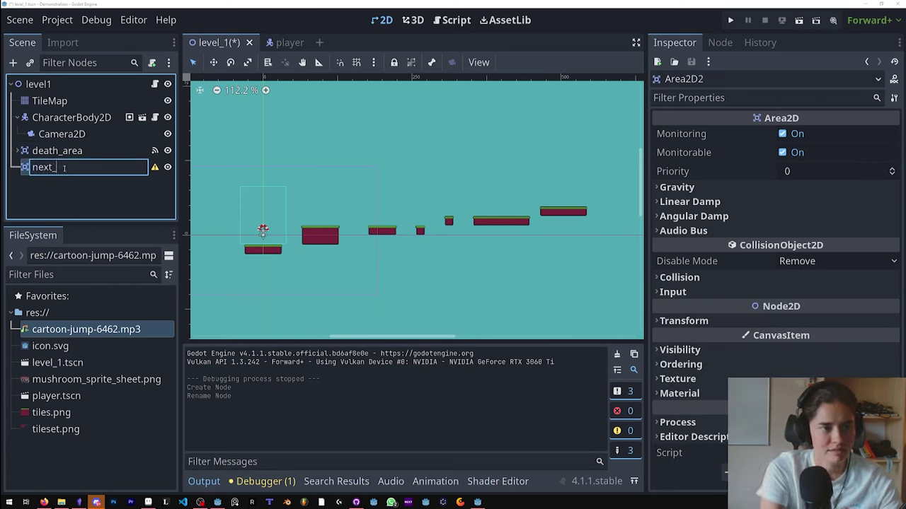
{"action": "type", "text": "level"}
{"action": "key", "text": "Return"}
- Add a CollisionShape2D node as a child of next_level
{"action": "right_click", "coordinate": [63, 169]}
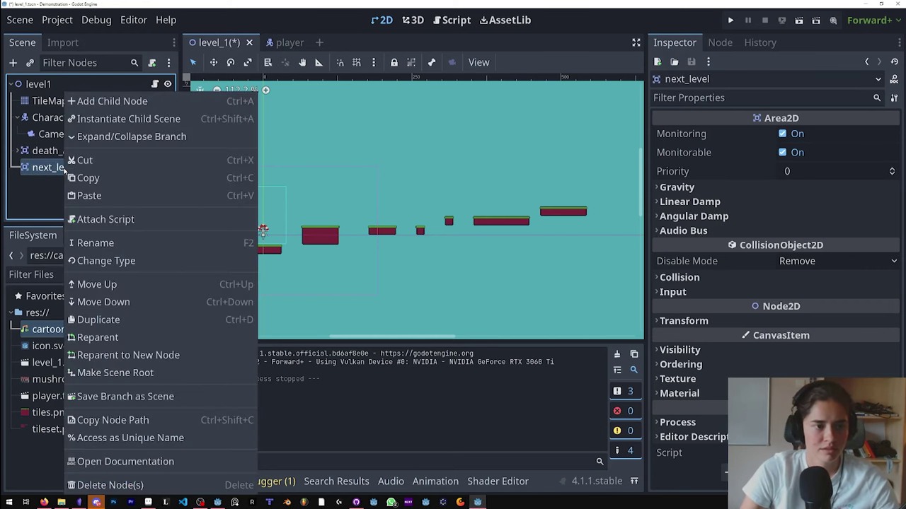
{"action": "left_click", "coordinate": [121, 97]}
{"action": "type", "text": "cpll"}
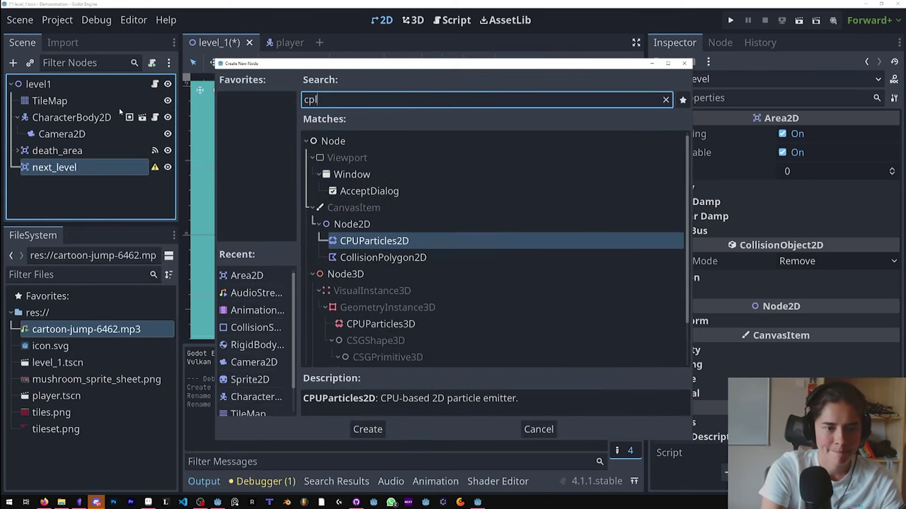
{"action": "key", "text": "BackSpace"}
{"action": "key", "text": "BackSpace"}
{"action": "key", "text": "BackSpace"}
{"action": "type", "text": "oll"}
{"action": "key", "text": "Return"}
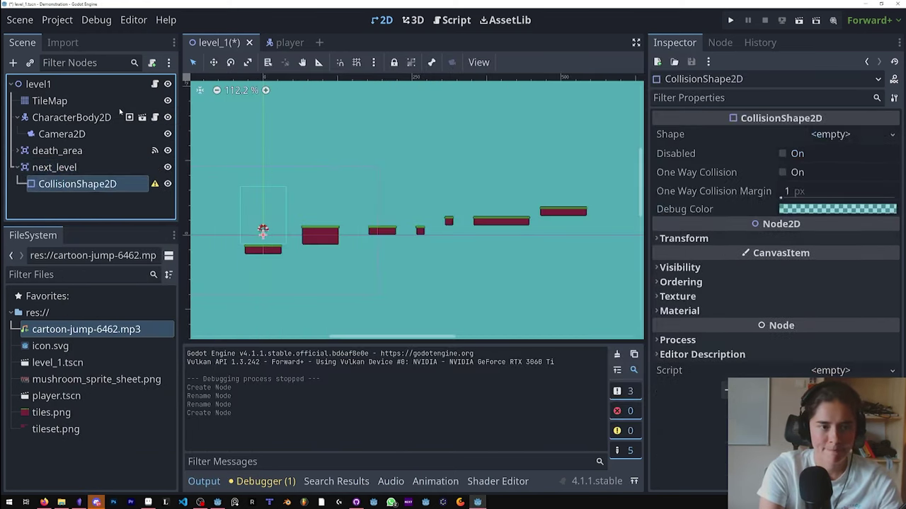
- Give next_level's collision shape a CircleShape2D, place the grouped area above the last platform at about (527, -64), and save
{"action": "left_click", "coordinate": [830, 133]}
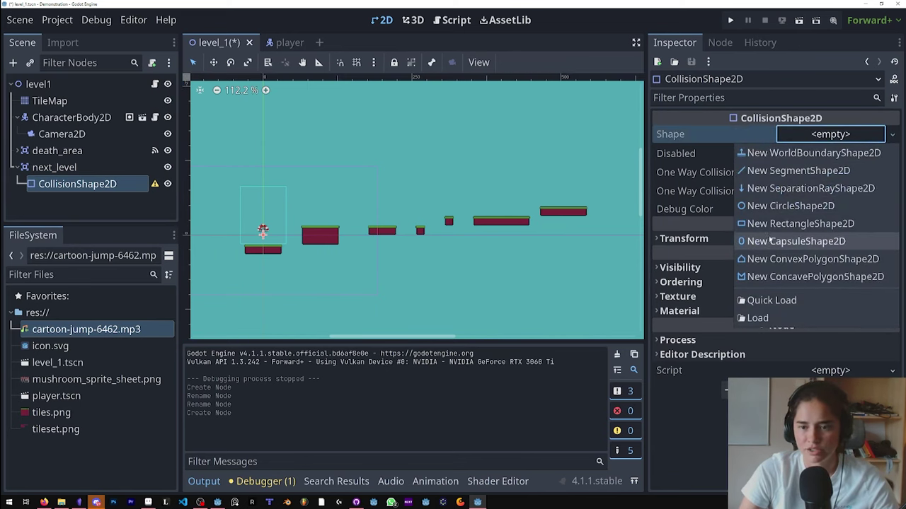
{"action": "left_click", "coordinate": [785, 205]}
{"action": "left_click_drag", "start_coordinate": [270, 234], "coordinate": [578, 199]}
{"action": "left_click", "coordinate": [101, 166]}
{"action": "left_click", "coordinate": [414, 62]}
{"action": "key", "text": "ctrl+s"}
- Duplicate the level_1.tscn scene file as level_2.tscn
{"action": "left_click", "coordinate": [75, 363]}
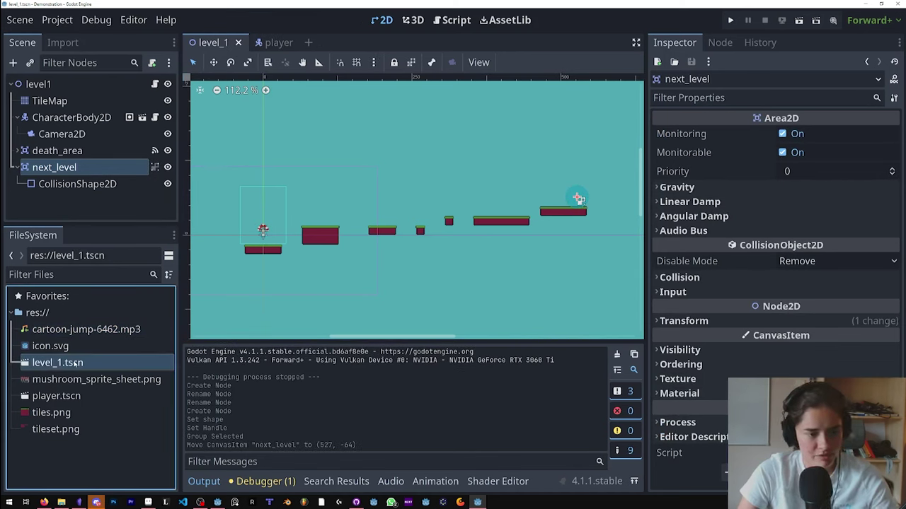
{"action": "key", "text": "ctrl+d"}
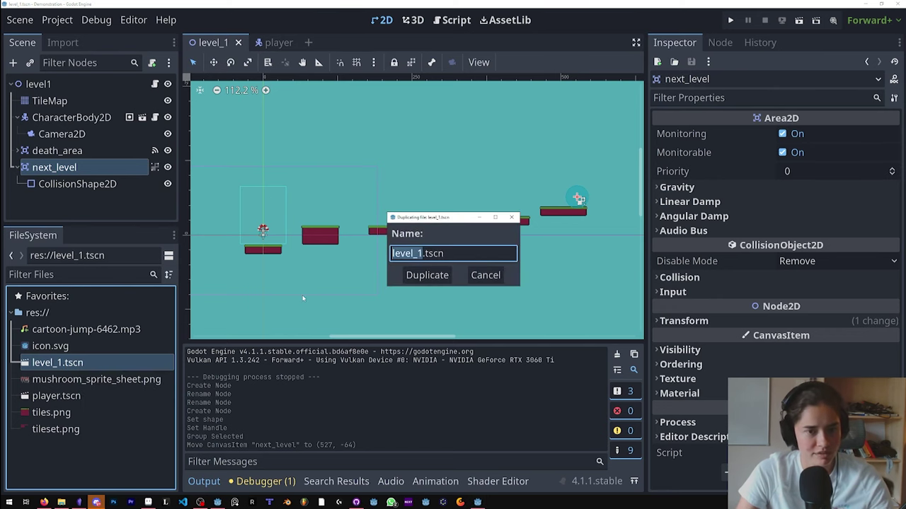
{"action": "type", "text": "level_2"}
{"action": "key", "text": "Return"}
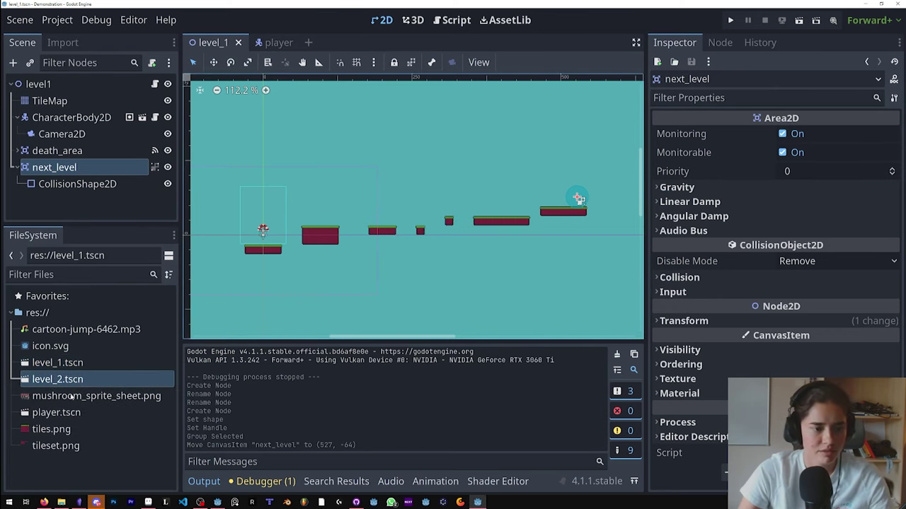
- Open the level_2 scene and rename its root node as level2
{"action": "double_click", "coordinate": [56, 379]}
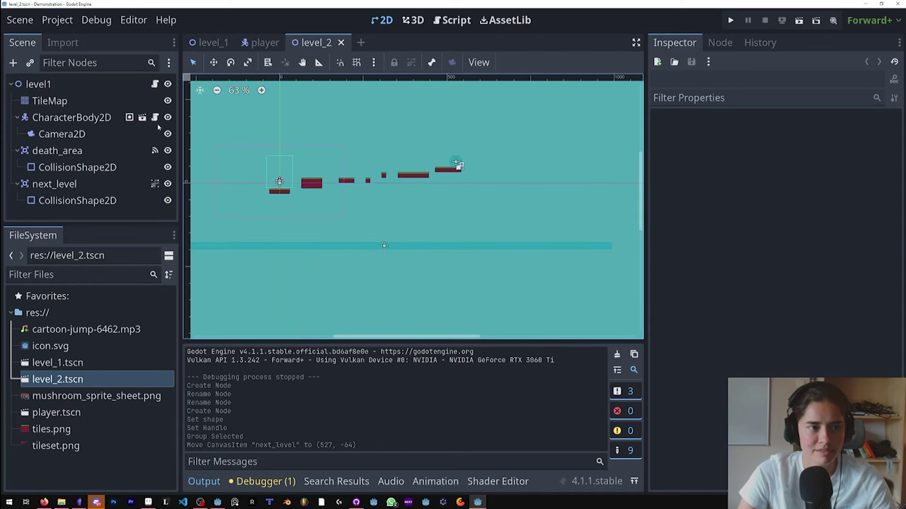
{"action": "double_click", "coordinate": [59, 84]}
{"action": "left_click", "coordinate": [62, 83]}
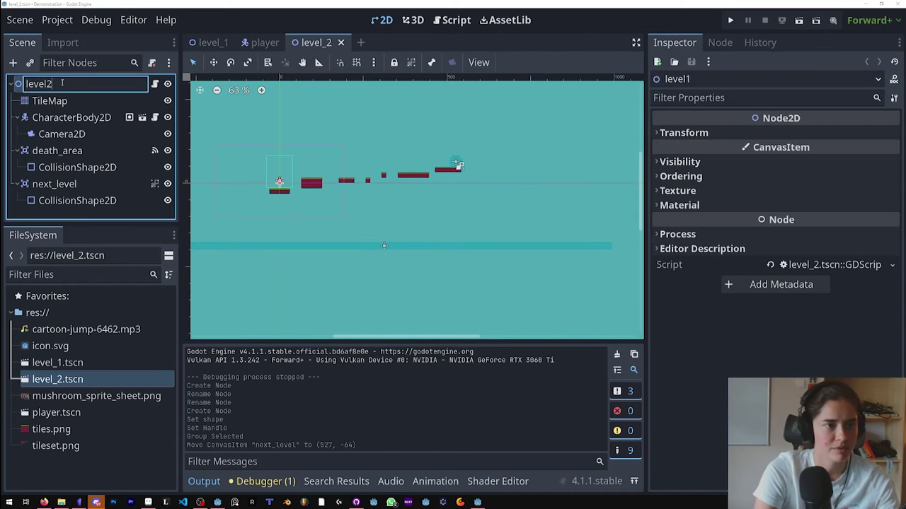
{"action": "type", "text": "level2"}
{"action": "key", "text": "Return"}
- Erase all existing platforms from level_2's TileMap with a rectangular Terrain 0 erase
{"action": "left_click", "coordinate": [85, 101]}
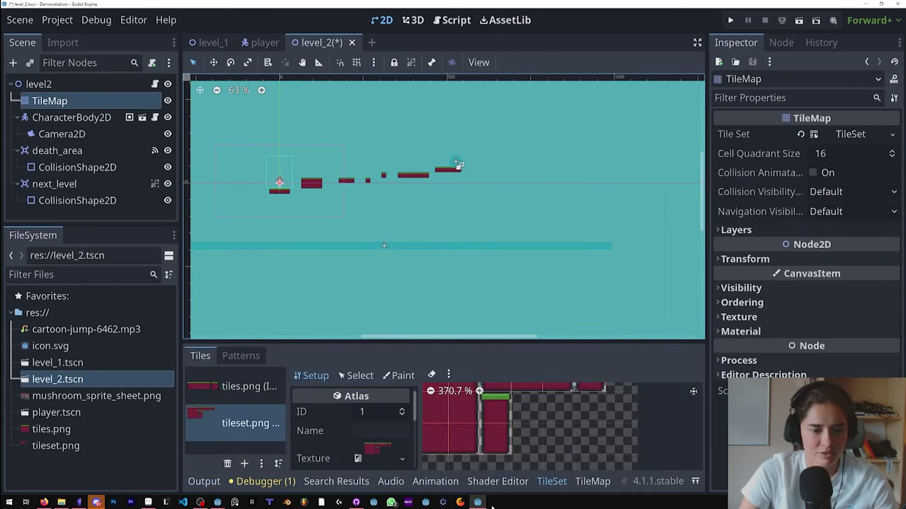
{"action": "left_click", "coordinate": [588, 482]}
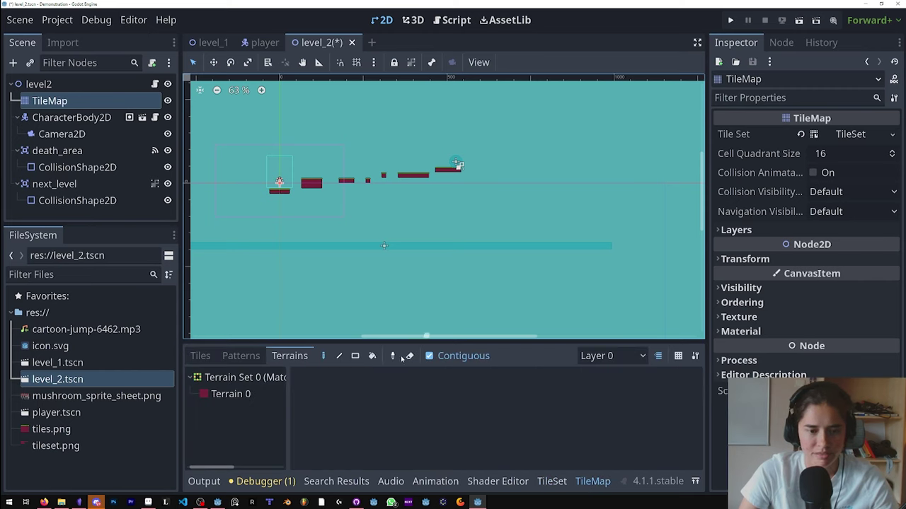
{"action": "left_click", "coordinate": [355, 356]}
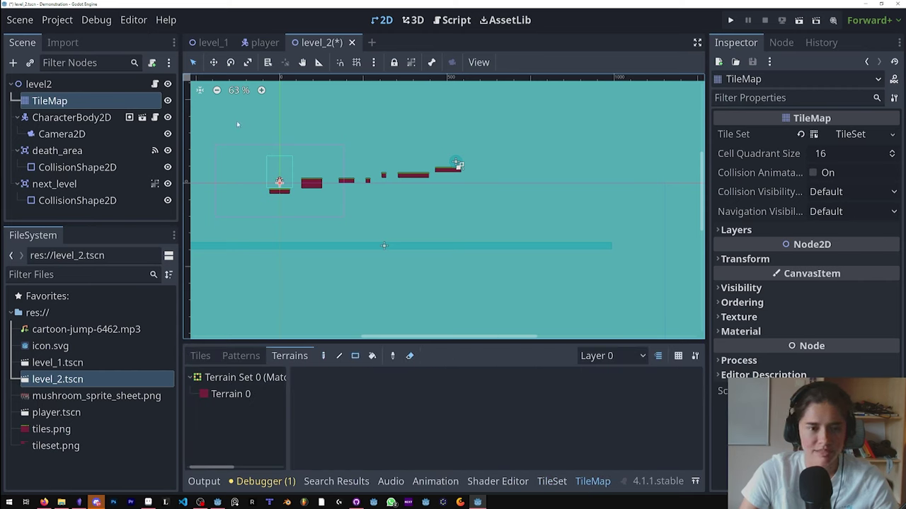
{"action": "left_click", "coordinate": [231, 394]}
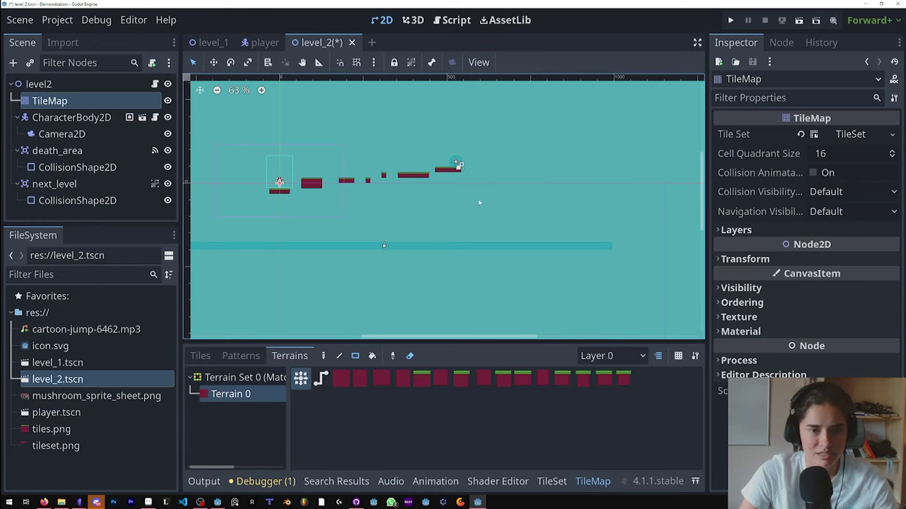
{"action": "left_click_drag", "start_coordinate": [510, 232], "coordinate": [279, 151]}
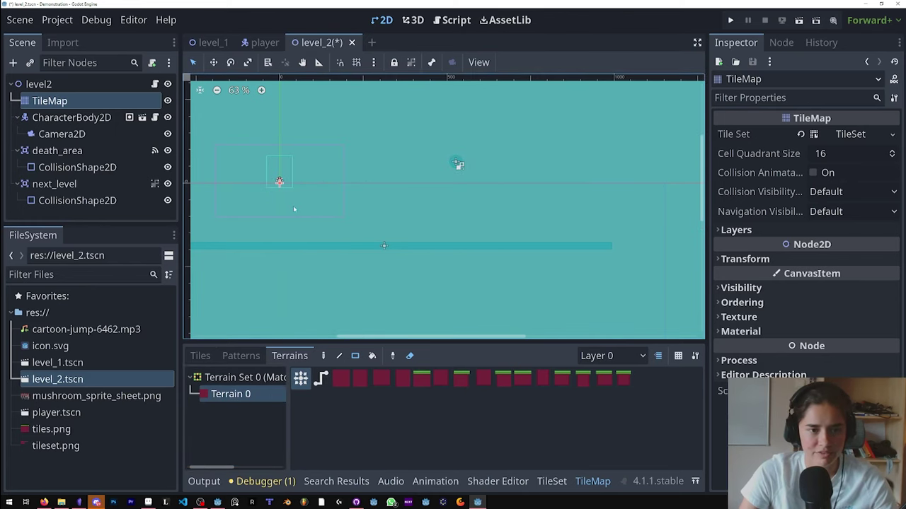
- Paint one large irregular Terrain 0 platform directly beneath the player in level_2 and save the scene
{"action": "scroll", "coordinate": [258, 230], "scroll_direction": "up", "scroll_amount": 1}
{"action": "middle_click_drag", "start_coordinate": [258, 230], "coordinate": [350, 284]}
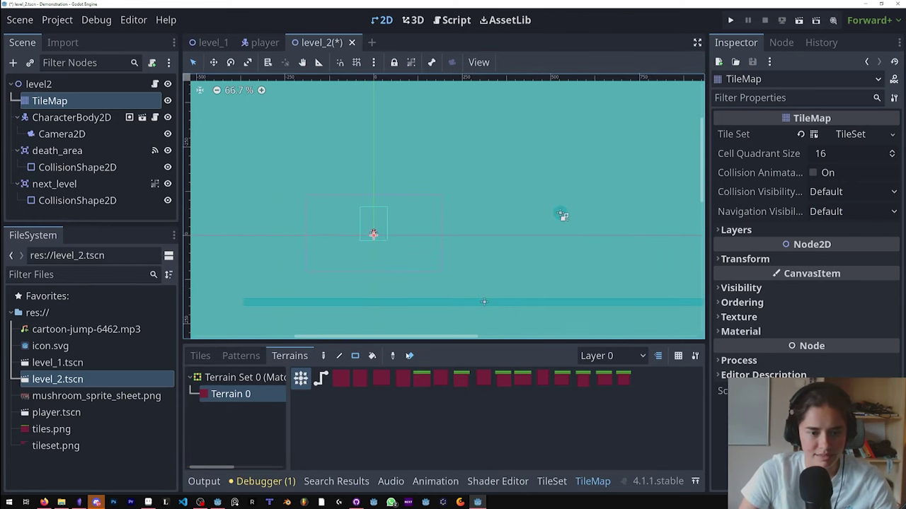
{"action": "left_click", "coordinate": [324, 356]}
{"action": "mouse_move", "coordinate": [396, 247]}
{"action": "left_mouse_down"}
{"action": "mouse_move", "coordinate": [346, 268]}
{"action": "mouse_move", "coordinate": [378, 259]}
{"action": "left_mouse_up"}
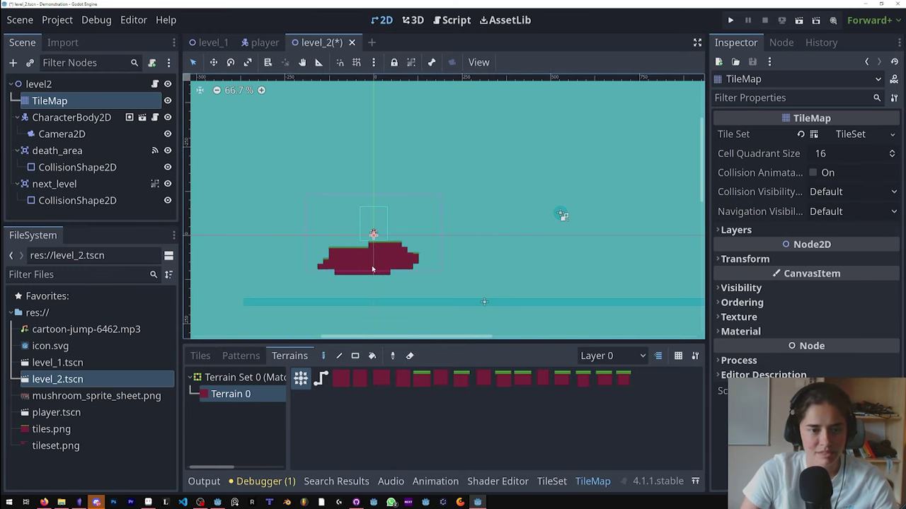
{"action": "key", "text": "ctrl+s"}
- In level_1, connect next_level's body_entered signal to the level1 script
{"action": "left_click", "coordinate": [212, 42]}
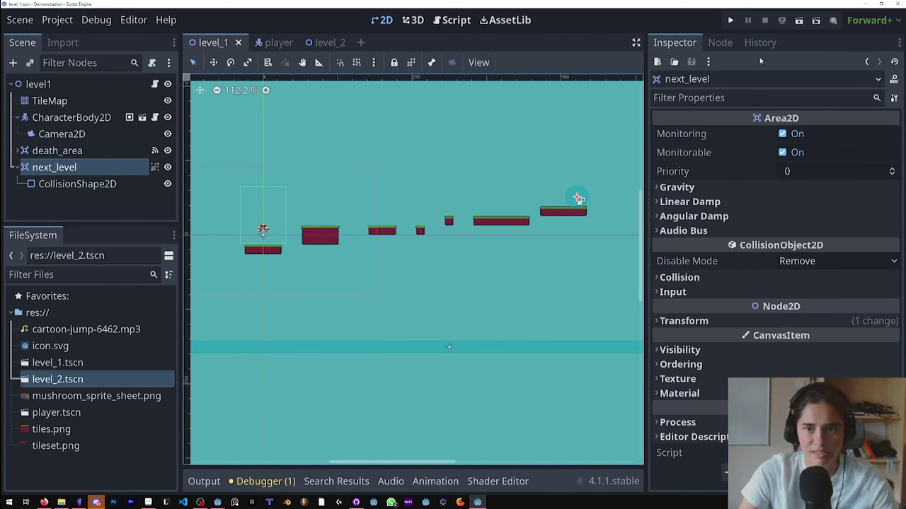
{"action": "left_click", "coordinate": [719, 42]}
{"action": "left_click", "coordinate": [721, 65]}
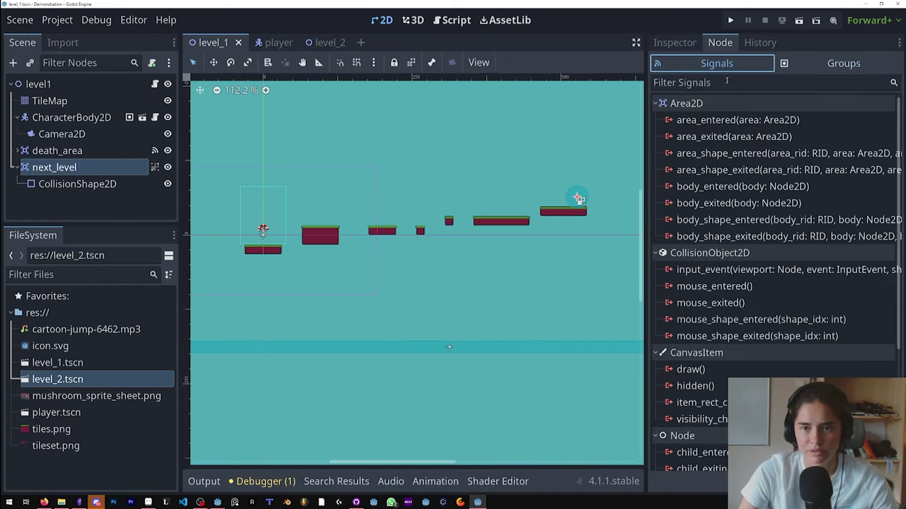
{"action": "double_click", "coordinate": [726, 186]}
{"action": "left_click", "coordinate": [413, 376]}
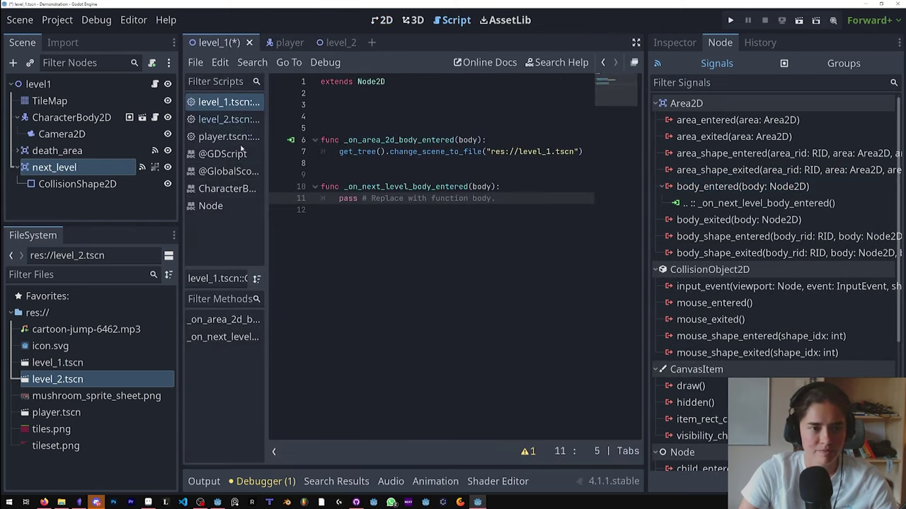
- Replace the body of _on_next_level_body_entered with get_tree().change_scene_to_file("res://level_2.tscn") and save the script
{"action": "left_click_drag", "start_coordinate": [581, 152], "coordinate": [339, 152]}
{"action": "key", "text": "ctrl+c"}
{"action": "left_click_drag", "start_coordinate": [495, 198], "coordinate": [339, 198]}
{"action": "key", "text": "ctrl+v"}
{"action": "double_click", "coordinate": [528, 199]}
{"action": "key", "text": "ctrl+a"}
{"action": "left_click_drag", "start_coordinate": [578, 199], "coordinate": [491, 199]}
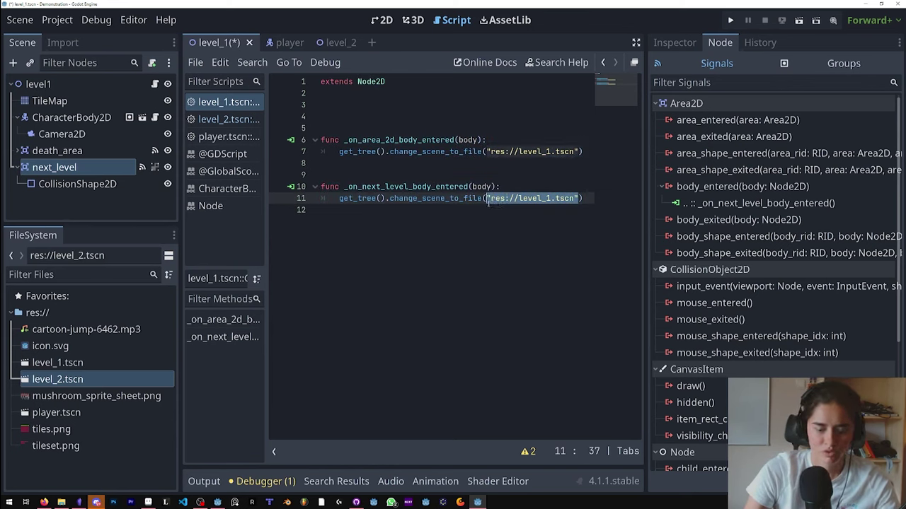
{"action": "type", "text": "\""}
{"action": "key", "text": "Down"}
{"action": "key", "text": "Return"}
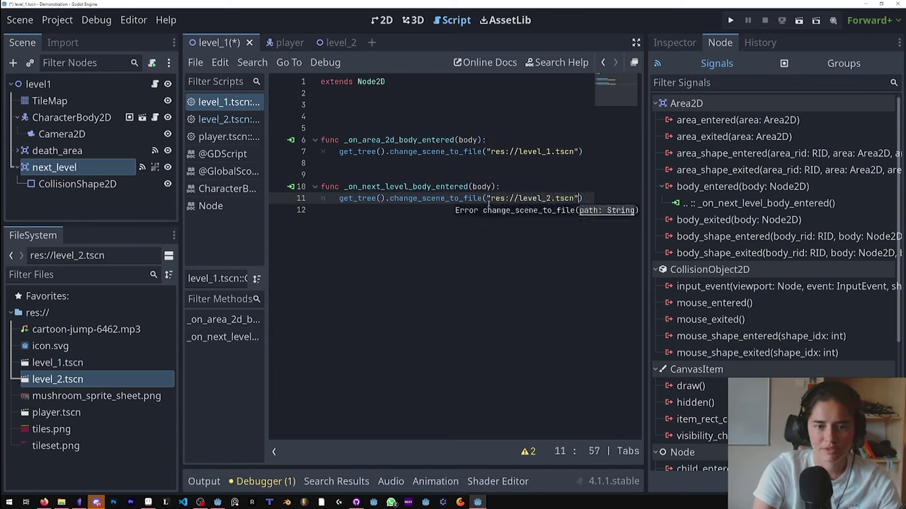
{"action": "key", "text": "ctrl+s"}
- Set next_level's collision mask to layer 2 only and save level_1
{"action": "left_click", "coordinate": [103, 170]}
{"action": "left_click", "coordinate": [675, 44]}
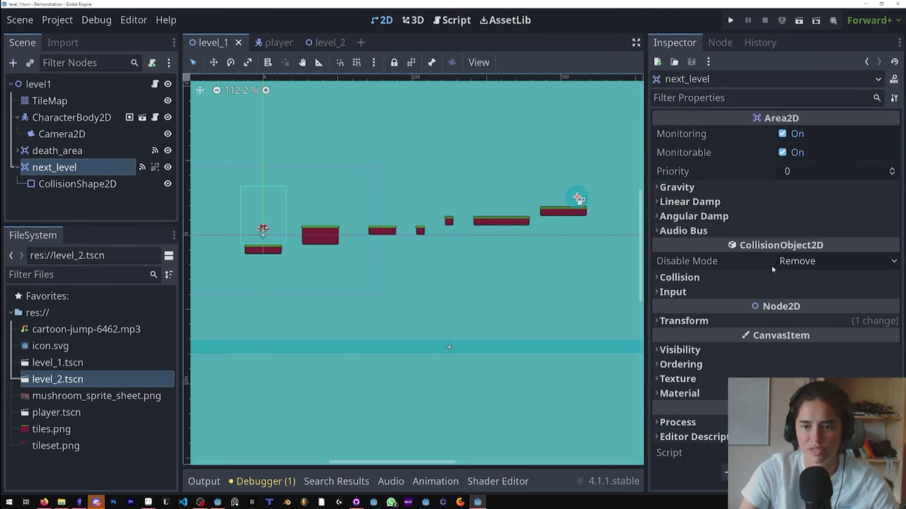
{"action": "left_click", "coordinate": [681, 277]}
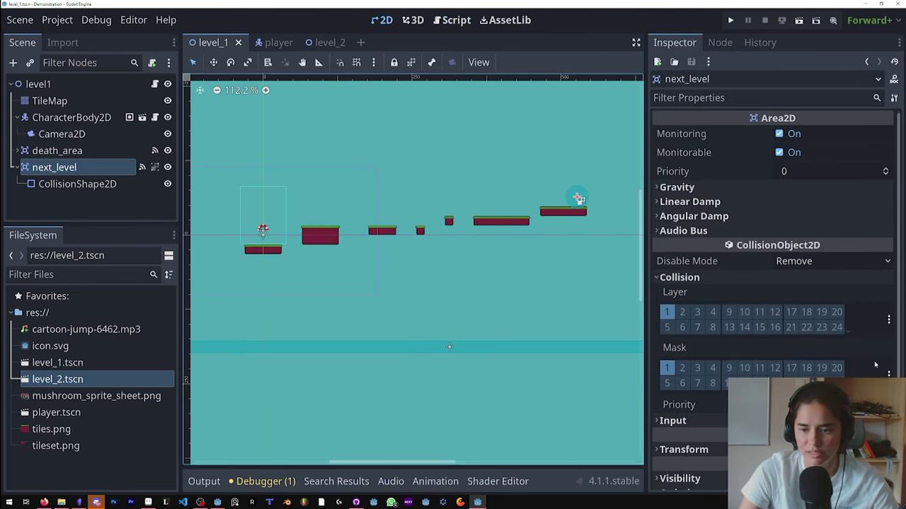
{"action": "left_click", "coordinate": [682, 368]}
{"action": "left_click", "coordinate": [667, 368]}
{"action": "key", "text": "ctrl+s"}
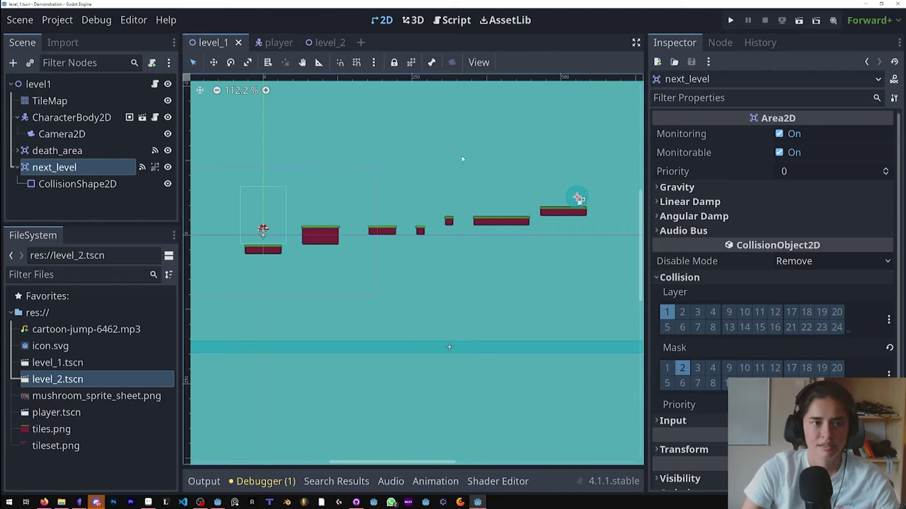
- Test-run level_1 by jumping the mushroom across the platforms into the next_level area above the last one
{"action": "left_click", "coordinate": [799, 21]}
{"action": "key", "text": "space"}
{"action": "key", "text": "Right"}
{"action": "key", "text": "space"}
{"action": "key", "text": "Right"}
{"action": "key", "text": "space"}
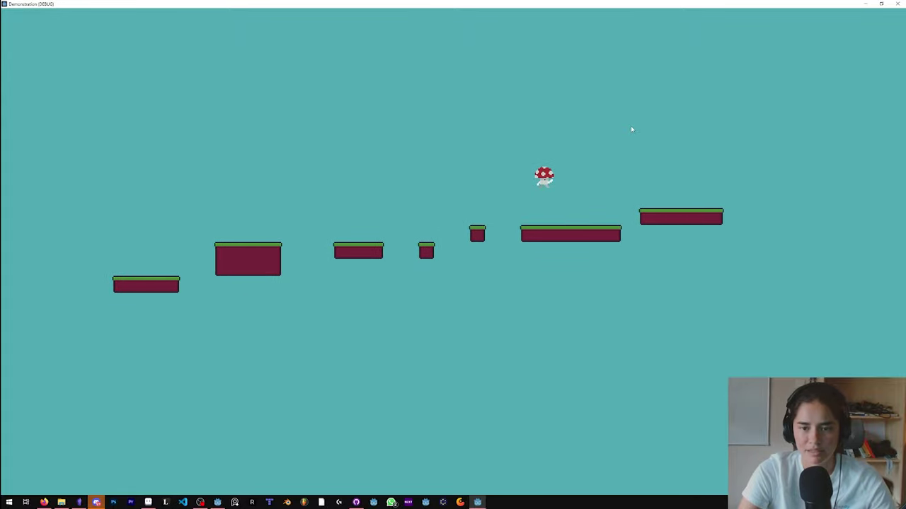
{"action": "key", "text": "Right"}
{"action": "key", "text": "space"}
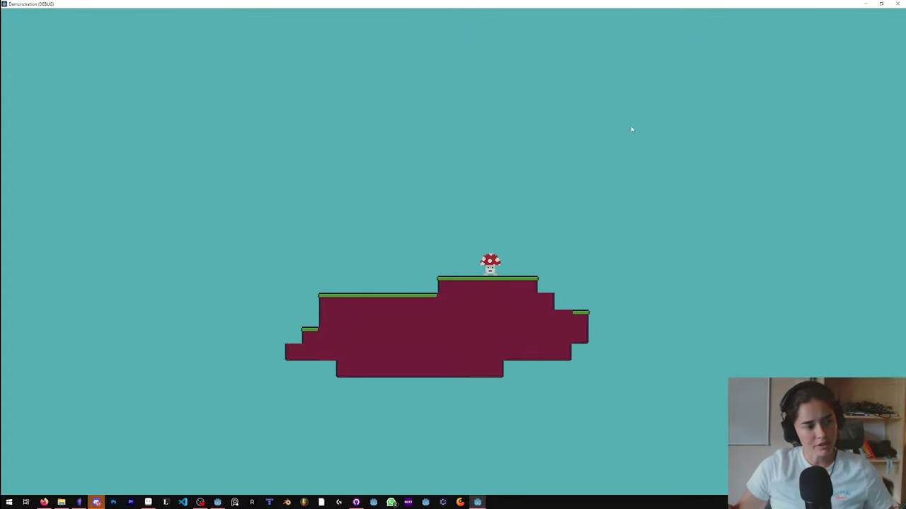